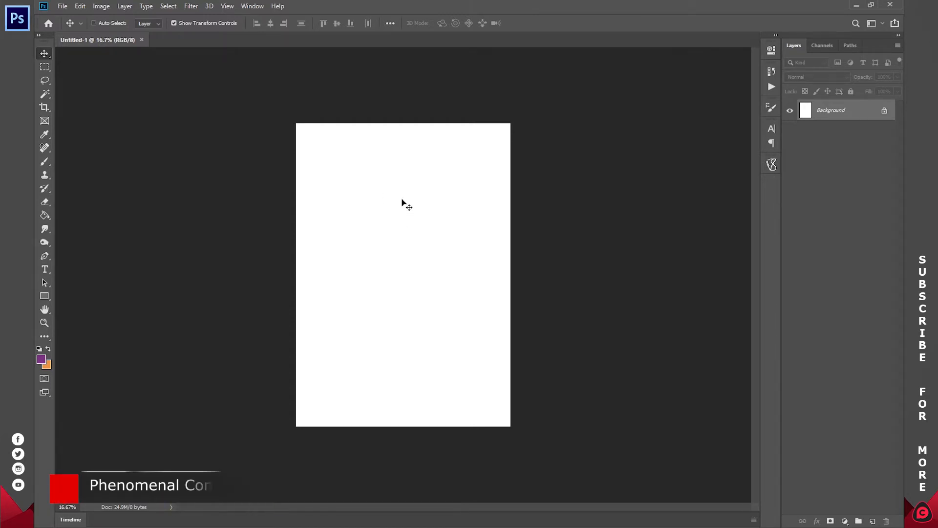
# Step: Place a vertical guide at the horizontal centre of the canvas, fit the canvas to the screen and hide the rulers
pyautogui.hotkey('ctrl', 'r')
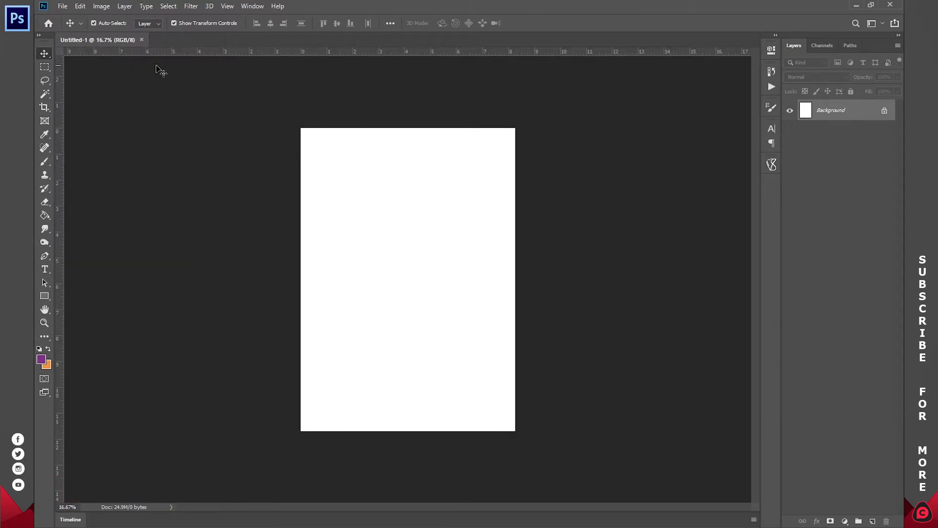
pyautogui.moveTo(60, 234); pyautogui.dragTo(408, 242)
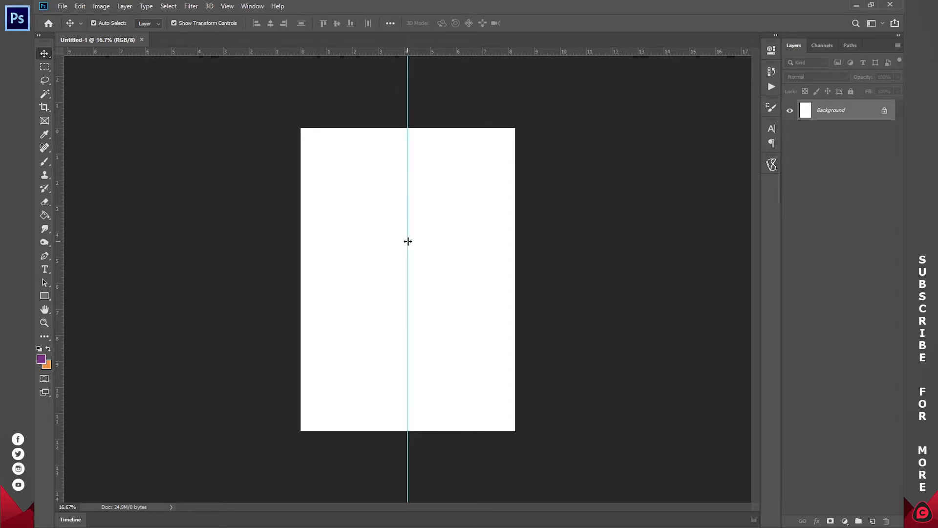
pyautogui.click(45, 323)
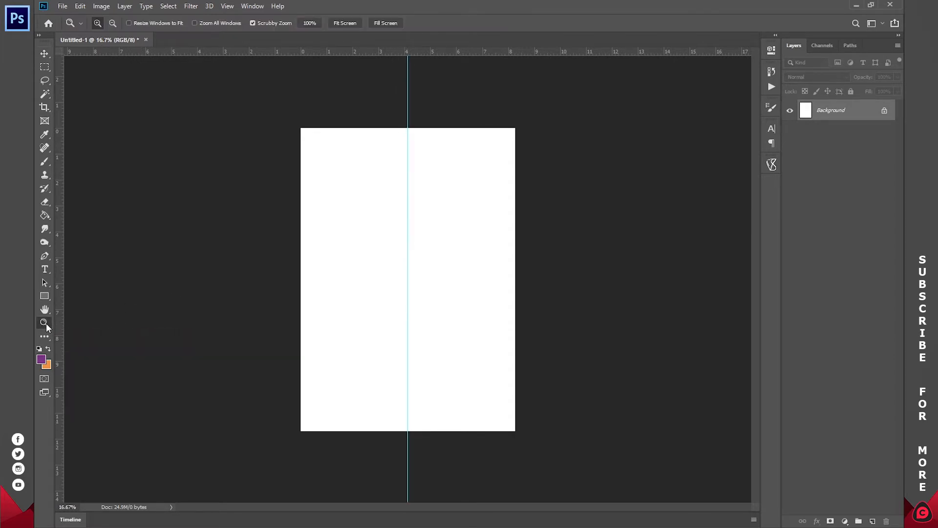
pyautogui.click(351, 23)
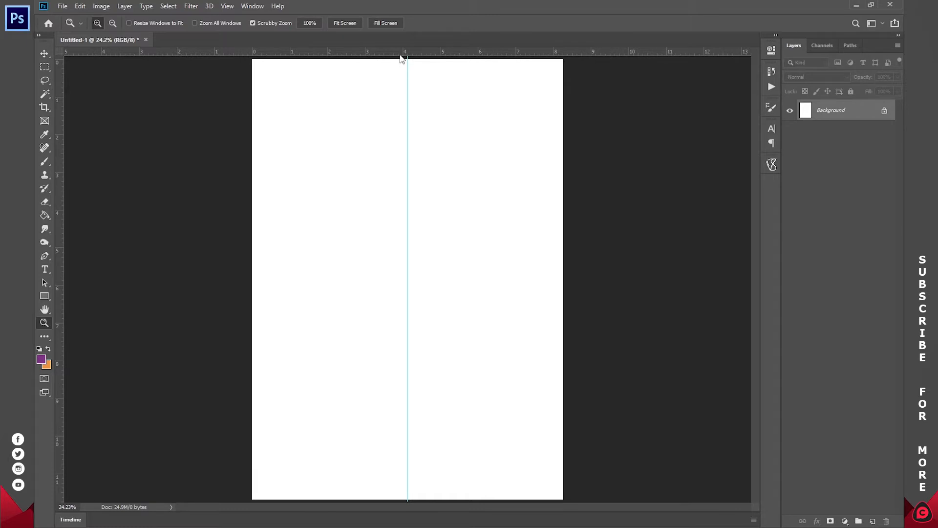
pyautogui.hotkey('ctrl', 'r')
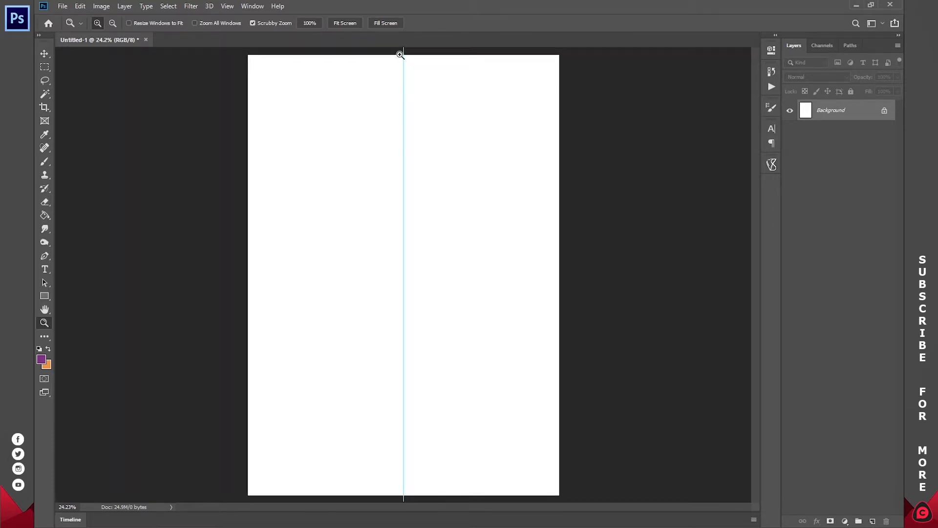
# Step: Switch to the File Explorer folder and preview its four wig photos in Windows Photo Viewer, starting with image 1
pyautogui.click(140, 527)
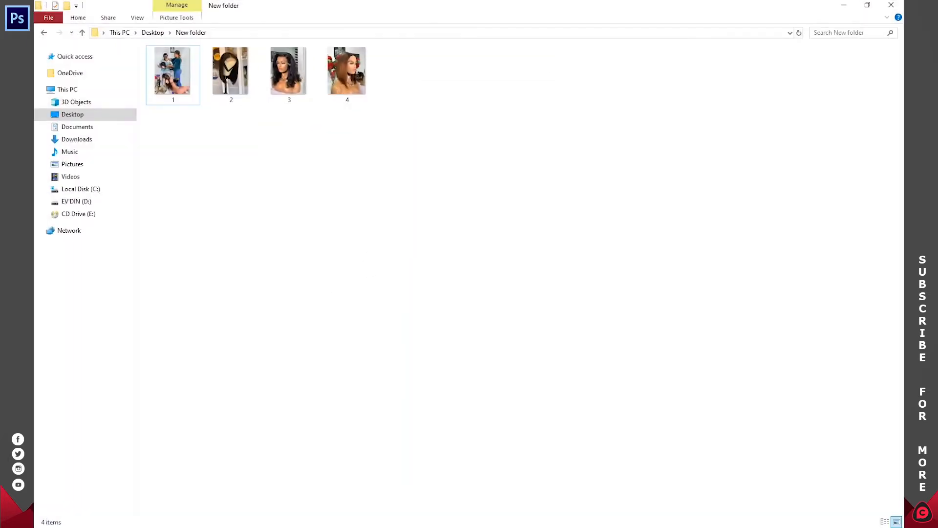
pyautogui.doubleClick(177, 76)
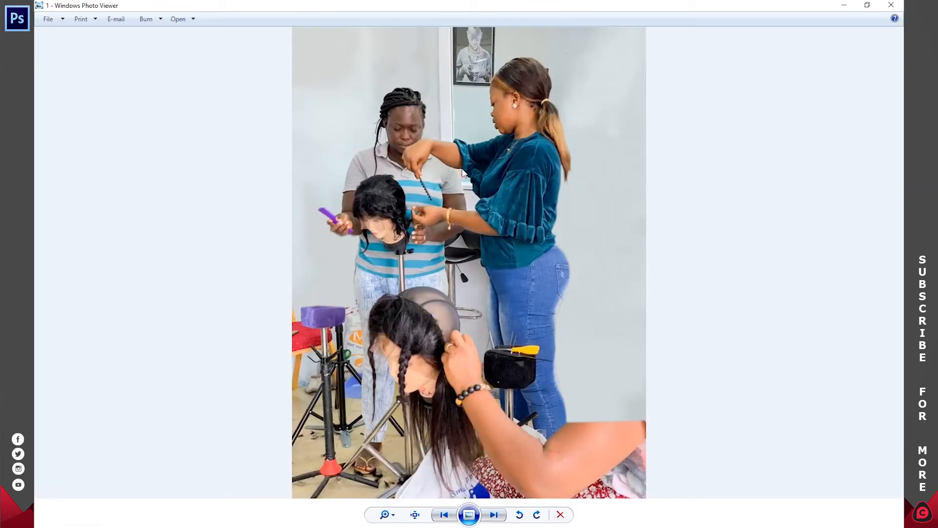
pyautogui.press('Right')
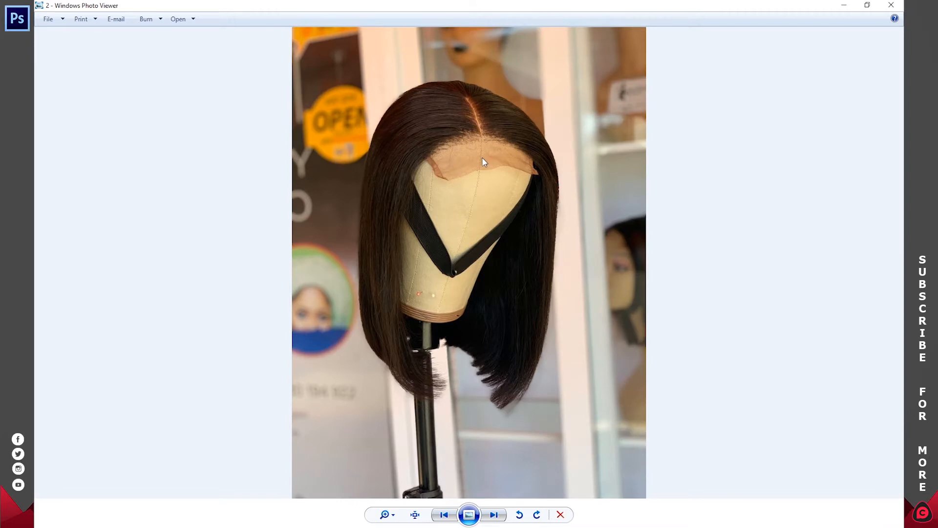
pyautogui.press('Right')
pyautogui.press('Right')
pyautogui.press('Right')
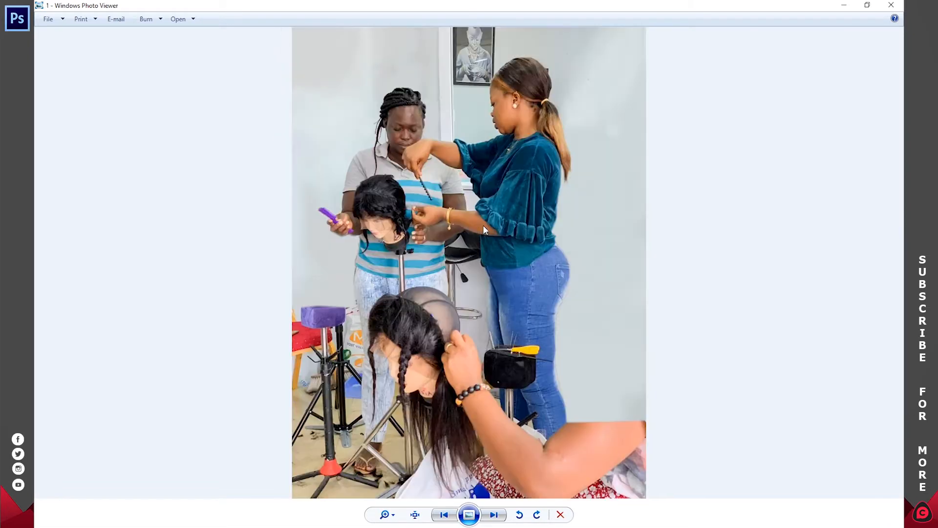
pyautogui.click(892, 5)
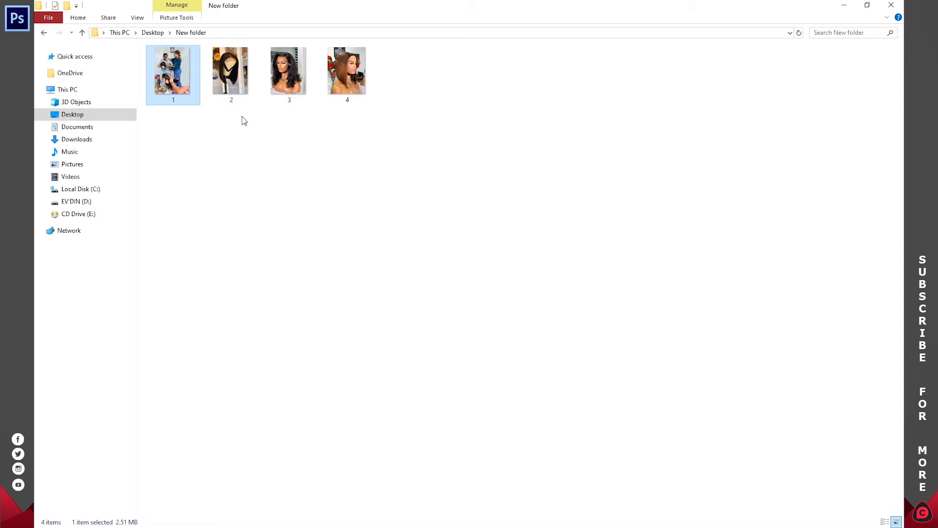
# Step: Place image 1 from the folder into the Photoshop document at full canvas width
pyautogui.moveTo(182, 85); pyautogui.dragTo(421, 153)
pyautogui.hotkey('alt', 'Tab')
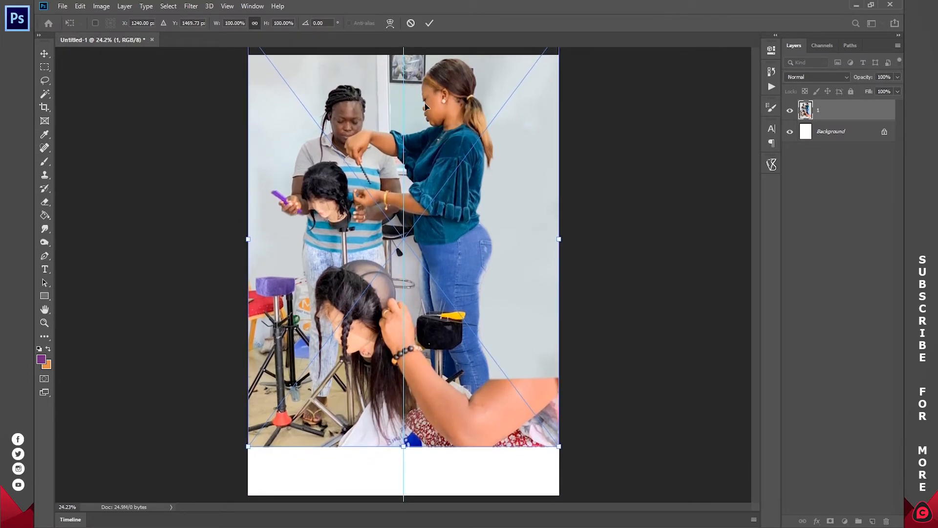
pyautogui.press('z')
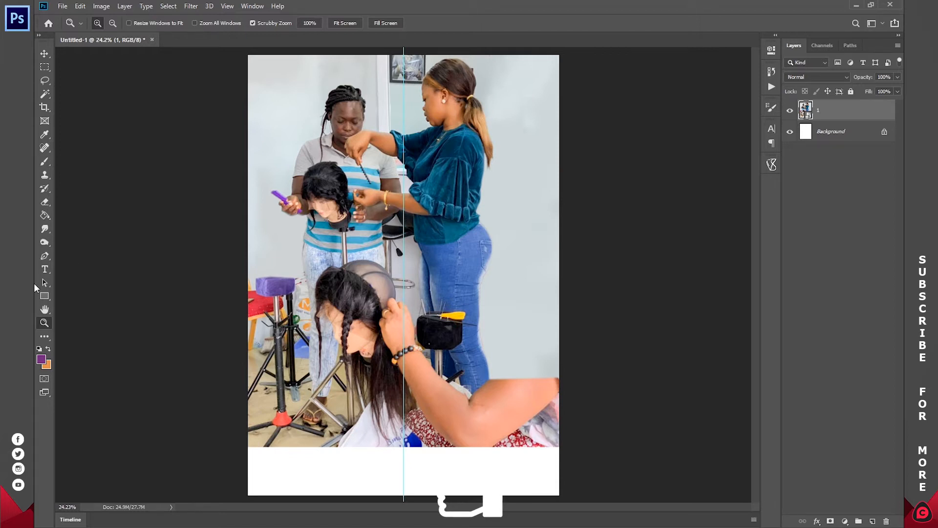
# Step: Draw a purple rectangle shape about 1985 px wide and 1743 px high over the photo
pyautogui.click(44, 296)
pyautogui.click(93, 299)
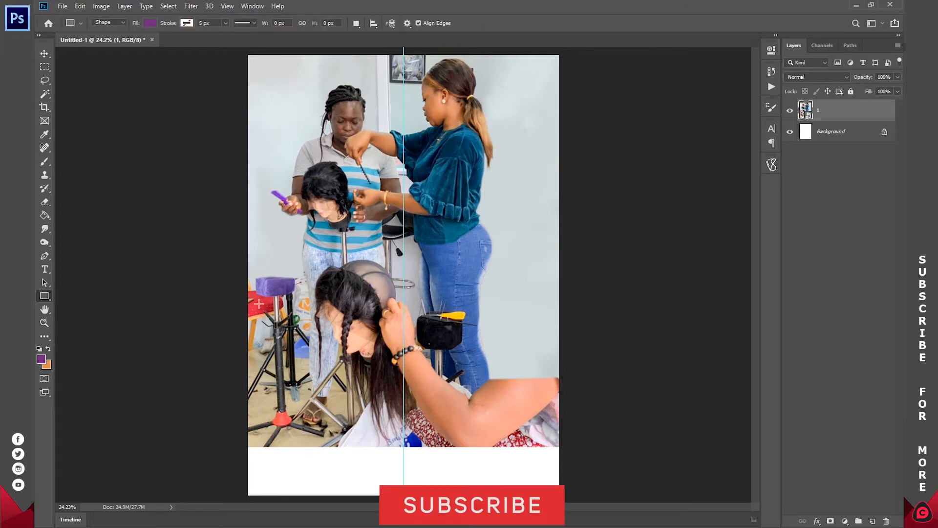
pyautogui.moveTo(276, 220); pyautogui.dragTo(526, 439)
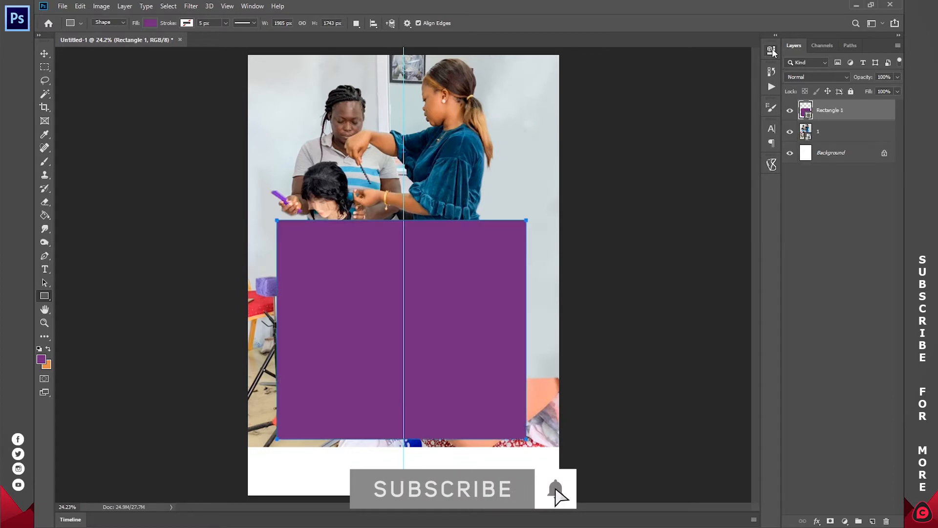
# Step: Resize and reposition the rectangle to span the full canvas width and cover nearly the upper half of the page
pyautogui.click(44, 53)
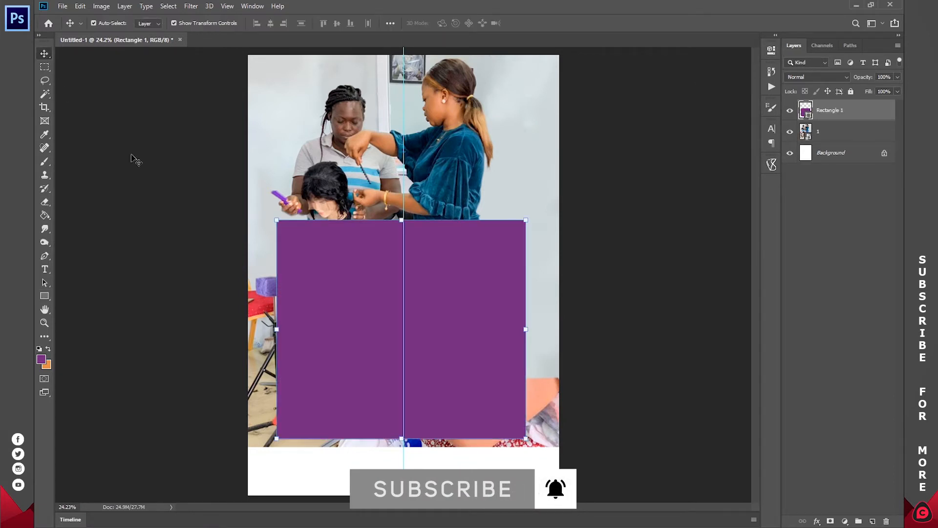
pyautogui.moveTo(347, 275); pyautogui.dragTo(326, 323)
pyautogui.moveTo(499, 384); pyautogui.dragTo(559, 385)
pyautogui.moveTo(404, 277); pyautogui.dragTo(417, 253)
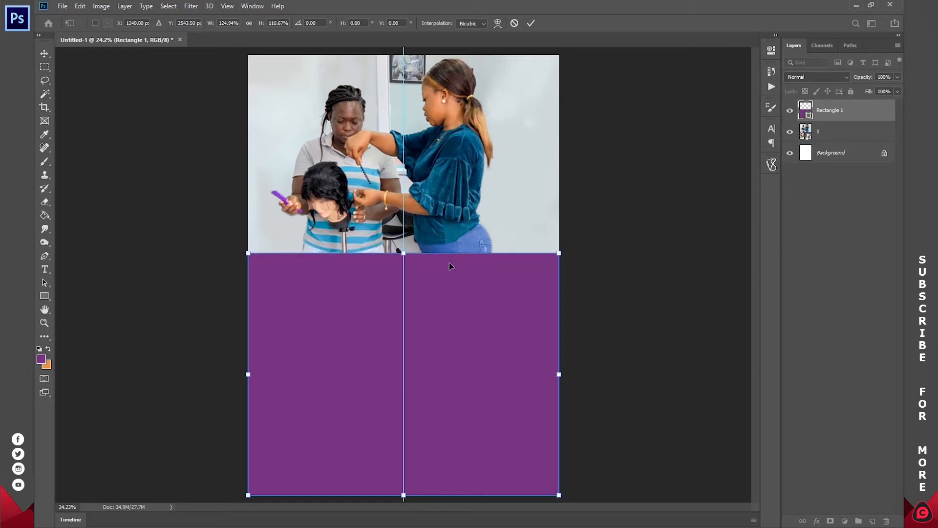
pyautogui.moveTo(405, 495); pyautogui.dragTo(403, 55)
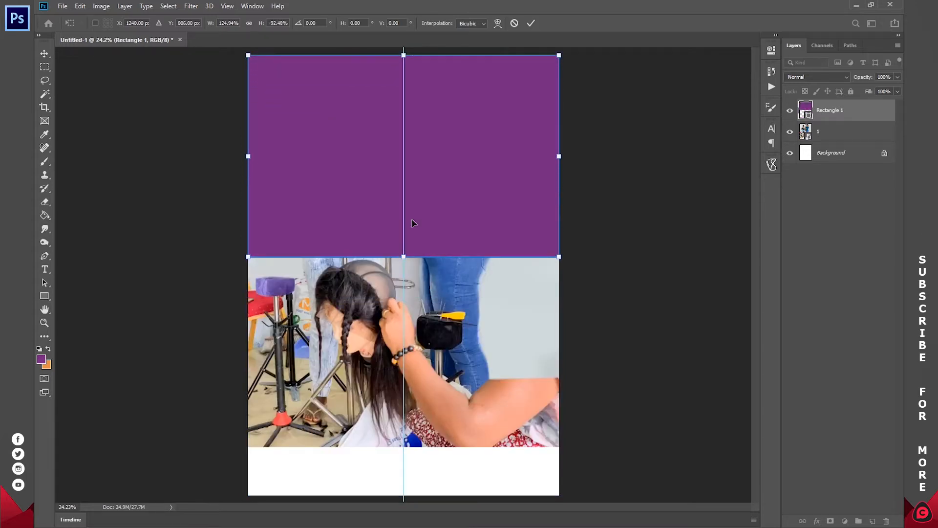
pyautogui.click(532, 23)
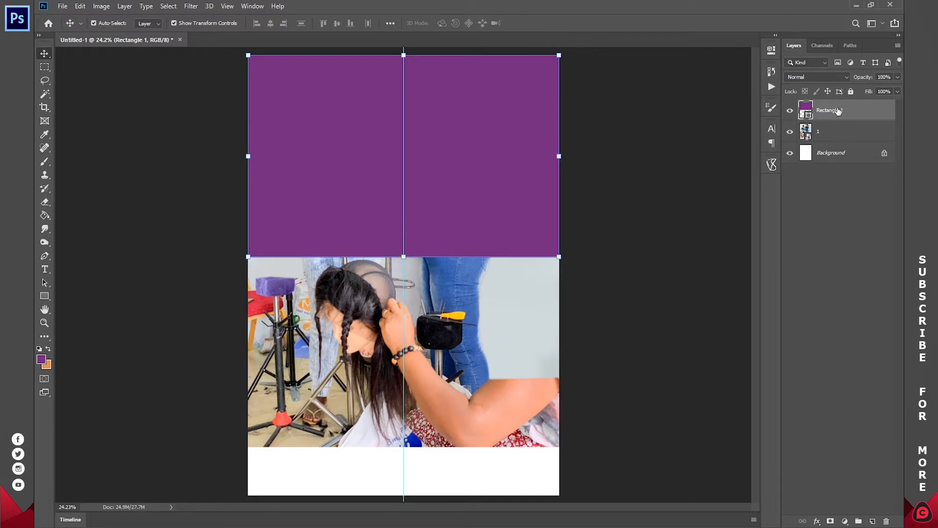
# Step: Reorder Rectangle 1 beneath the photo layer 1 and clip the photo to the rectangle with a clipping mask
pyautogui.moveTo(839, 114); pyautogui.dragTo(828, 143)
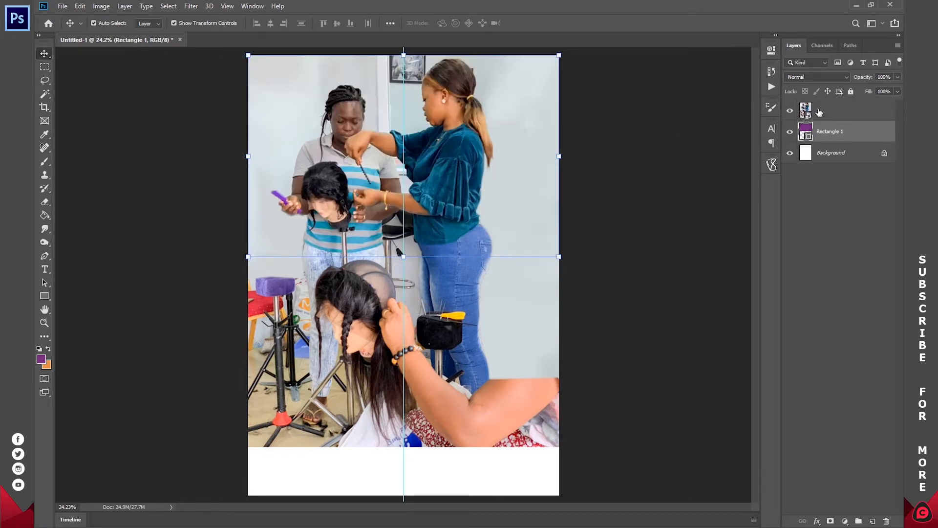
pyautogui.click(821, 112)
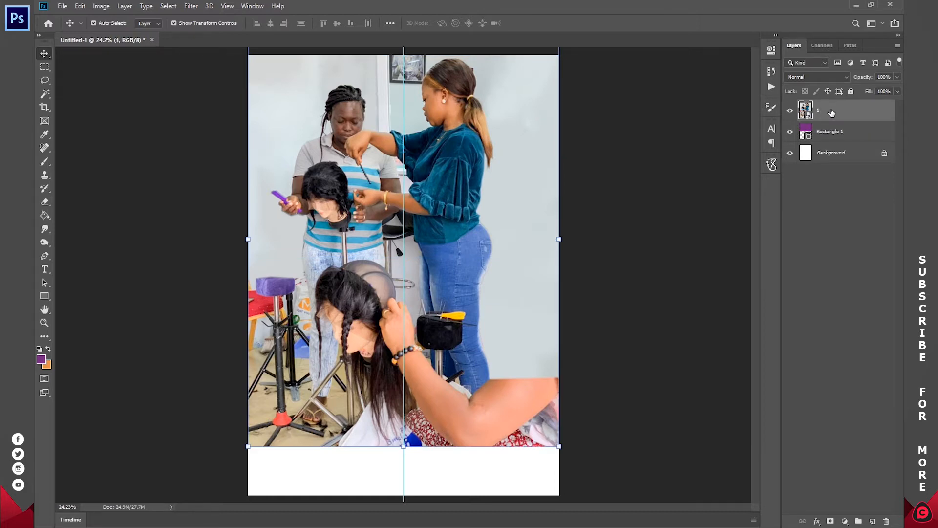
pyautogui.rightClick(831, 113)
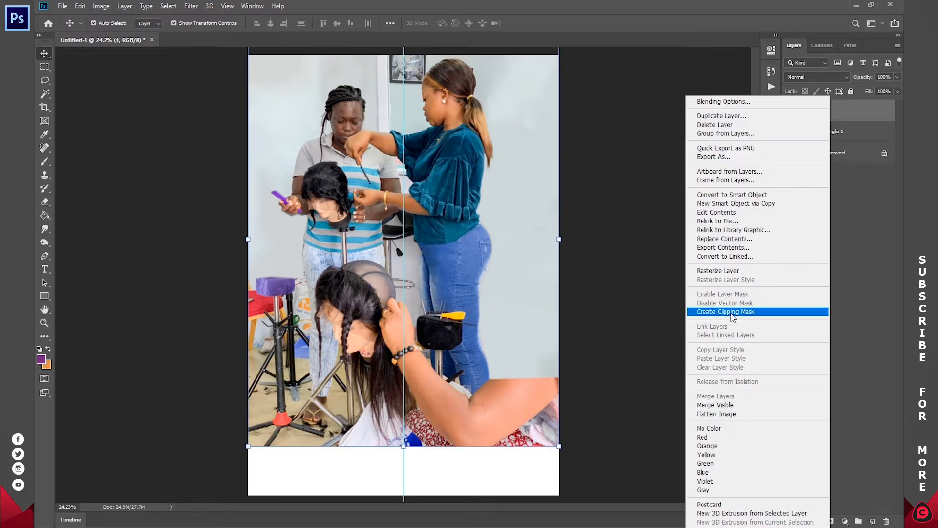
pyautogui.click(748, 313)
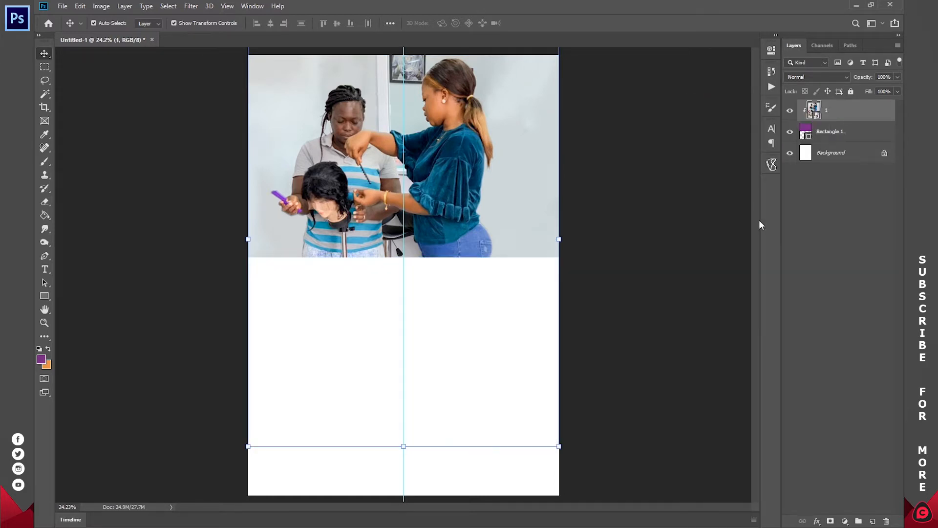
# Step: Stretch the Rectangle 1 shape's lower edge downward to about 105% of its height, keeping its upper edge in place
pyautogui.click(830, 132)
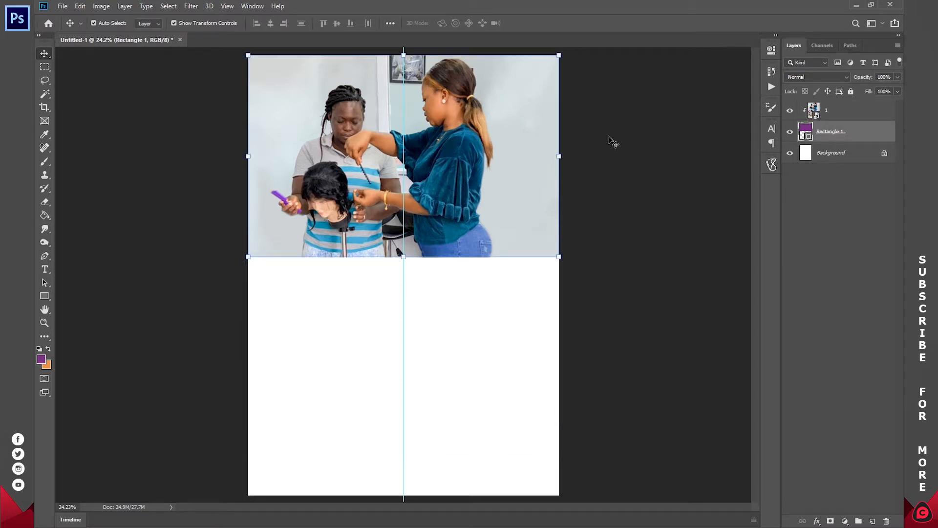
pyautogui.moveTo(507, 125); pyautogui.dragTo(511, 200)
pyautogui.hotkey('ctrl', 'z')
pyautogui.moveTo(404, 256); pyautogui.dragTo(406, 266)
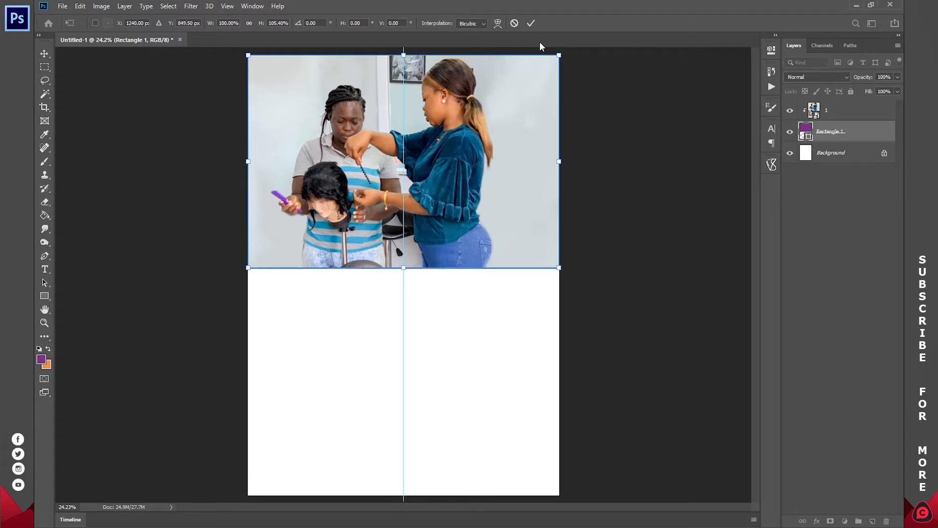
pyautogui.press('Return')
pyautogui.click(617, 87)
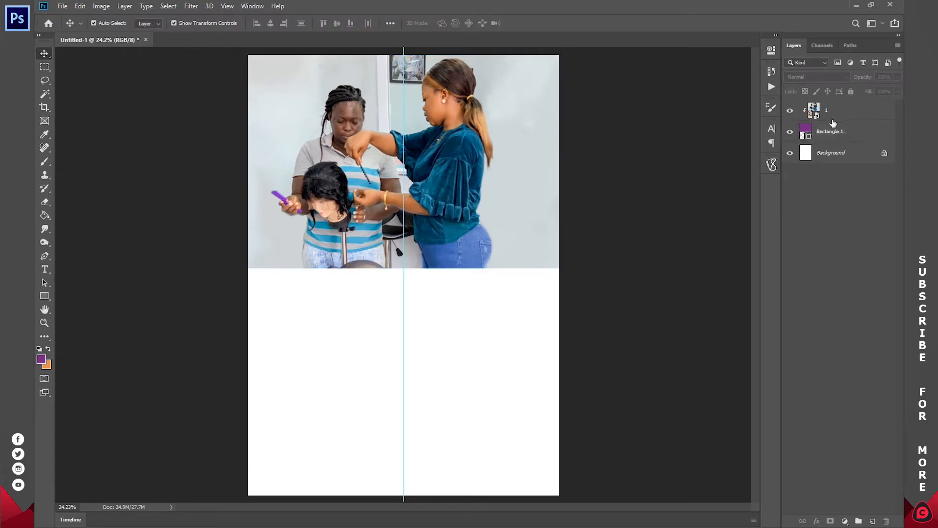
# Step: Duplicate the clipped photo layer 1 and release the copy from the clipping mask
pyautogui.click(830, 114)
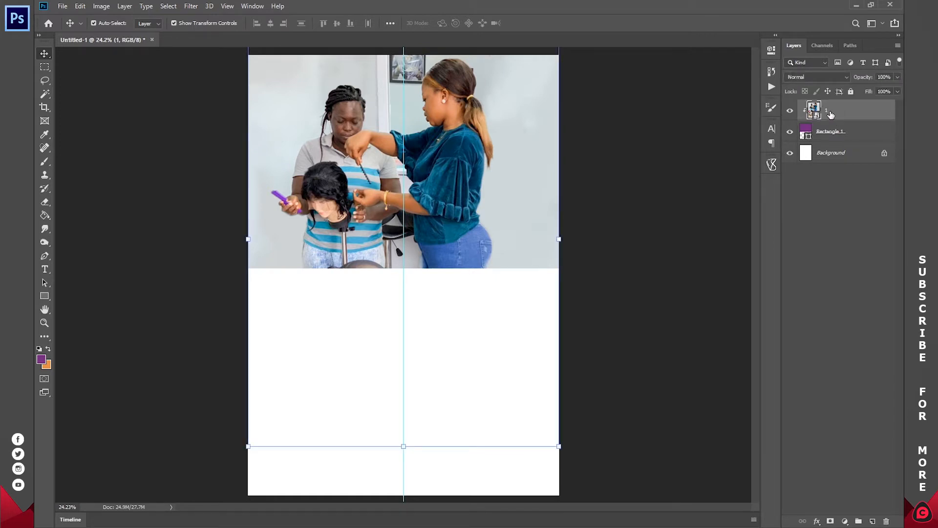
pyautogui.moveTo(831, 113); pyautogui.dragTo(875, 522)
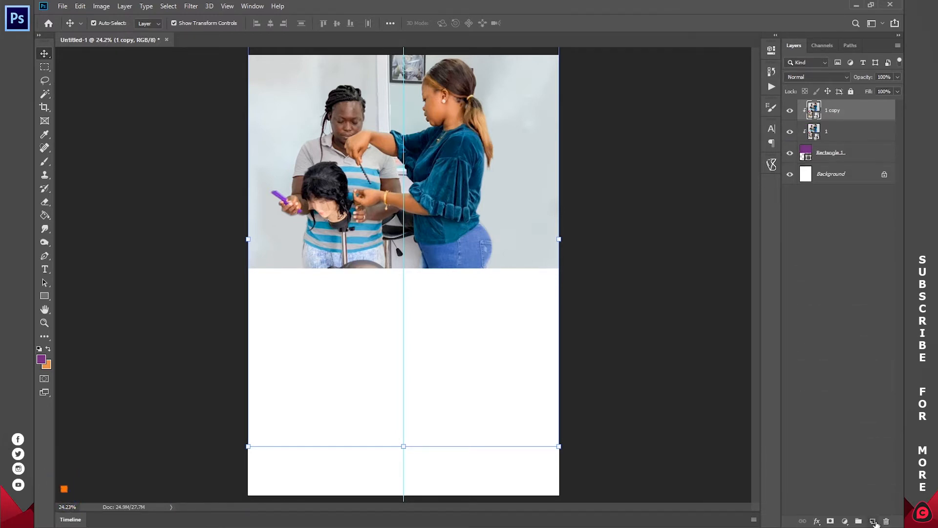
pyautogui.rightClick(834, 113)
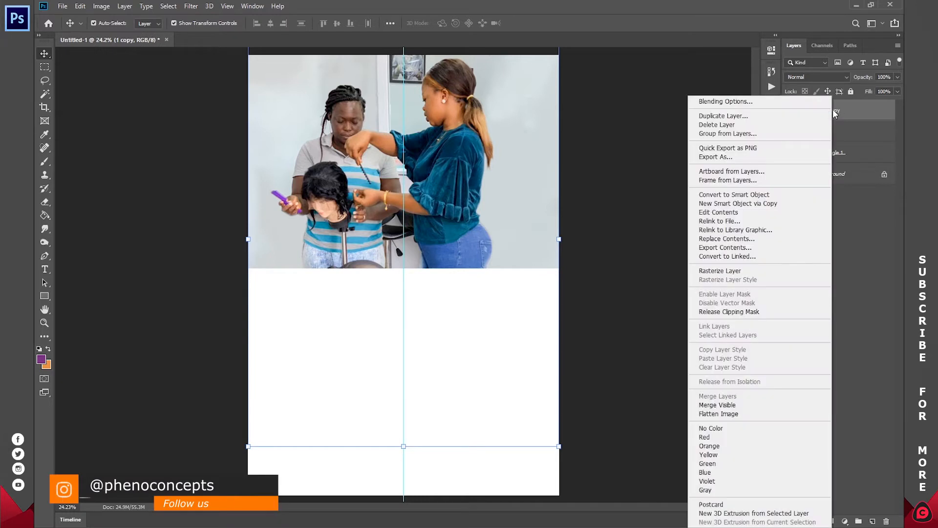
pyautogui.click(747, 313)
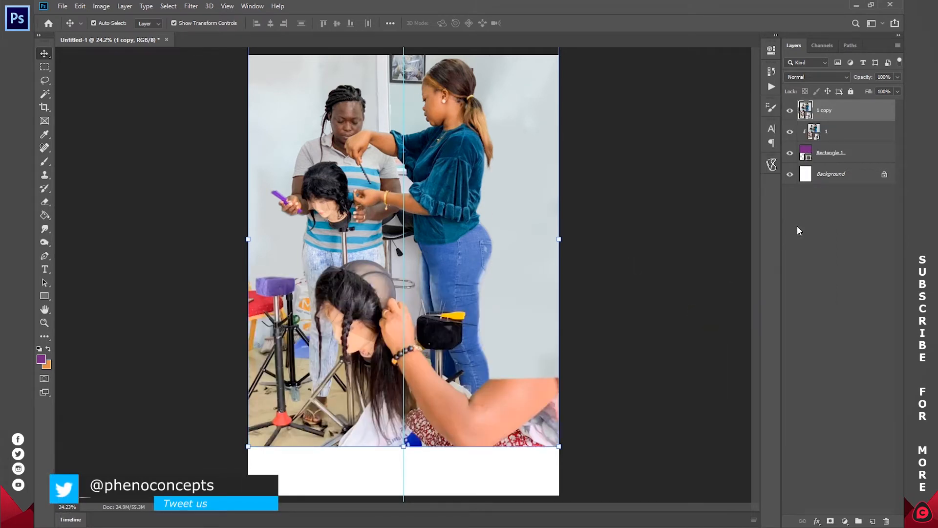
# Step: Rename the duplicated photo layer as IMAGE BELOW
pyautogui.doubleClick(826, 112)
pyautogui.write('image')
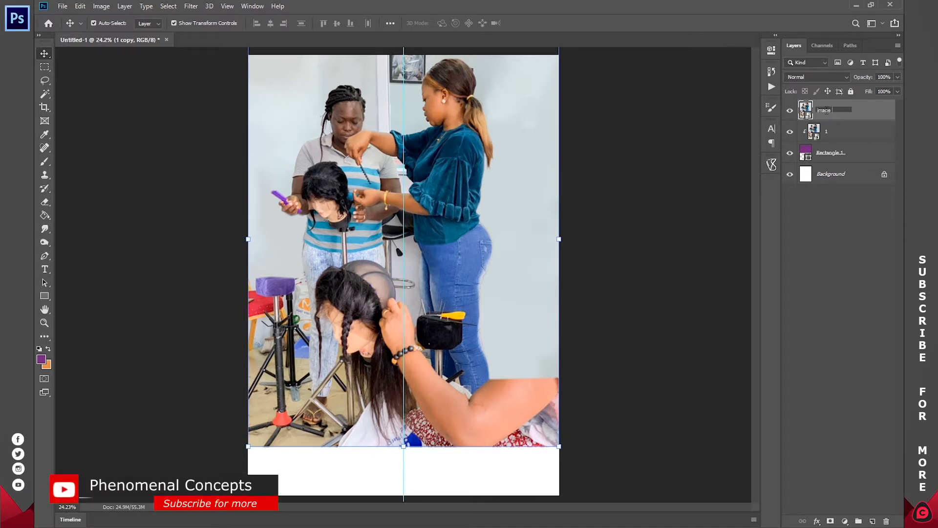
pyautogui.write(' below')
pyautogui.press('Return')
pyautogui.doubleClick(832, 113)
pyautogui.write('IMAGE BELOW')
pyautogui.press('Return')
# Step: Move the IMAGE BELOW layer under Rectangle 1 and scale it to about 162%, filling the canvas area below the clipped photo
pyautogui.moveTo(833, 111); pyautogui.dragTo(850, 168)
pyautogui.moveTo(490, 77); pyautogui.dragTo(490, 306)
pyautogui.moveTo(484, 359); pyautogui.dragTo(492, 203)
pyautogui.press('ctrl')
pyautogui.moveTo(561, 288); pyautogui.dragTo(753, 288)
pyautogui.moveTo(476, 348); pyautogui.dragTo(342, 230)
pyautogui.moveTo(464, 374); pyautogui.dragTo(498, 360)
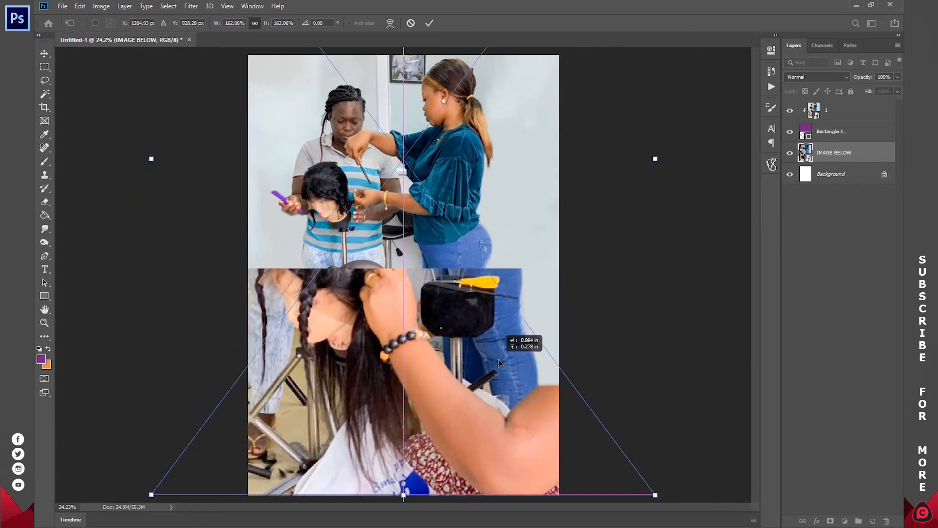
pyautogui.click(429, 23)
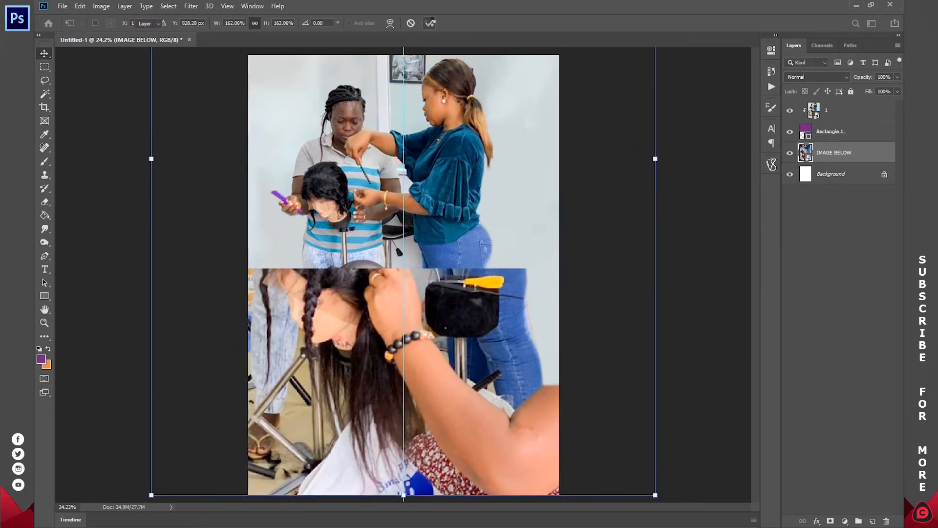
# Step: Apply a Gaussian Blur with a 30-pixel radius to the IMAGE BELOW layer and collapse its smart filter list
pyautogui.click(192, 6)
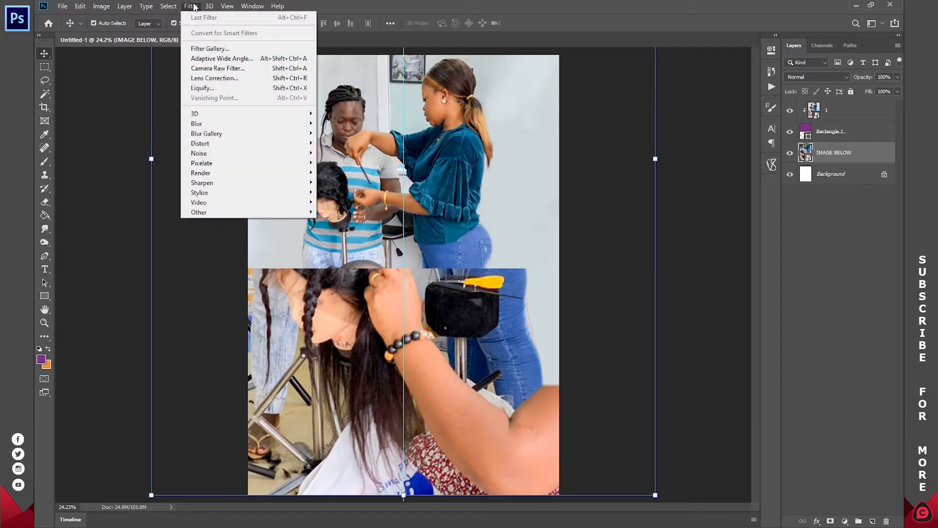
pyautogui.moveTo(211, 123)
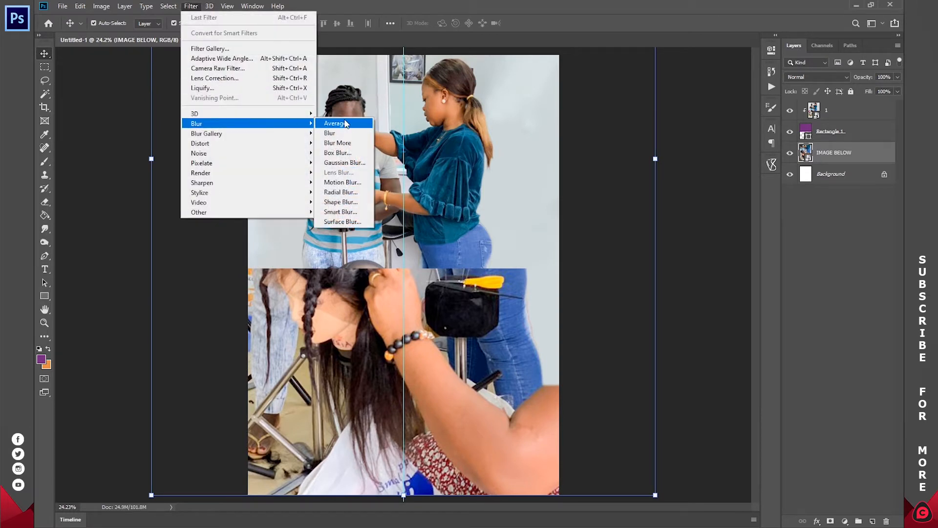
pyautogui.click(342, 162)
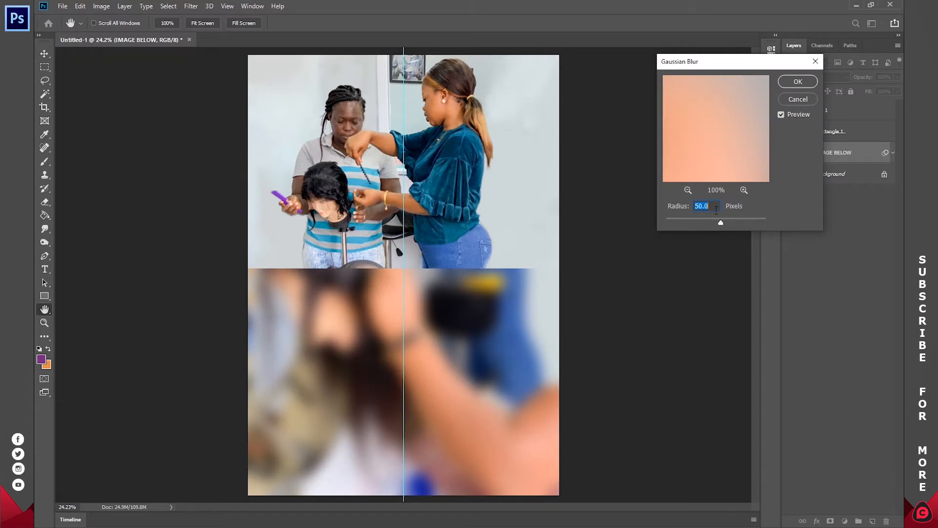
pyautogui.write('30')
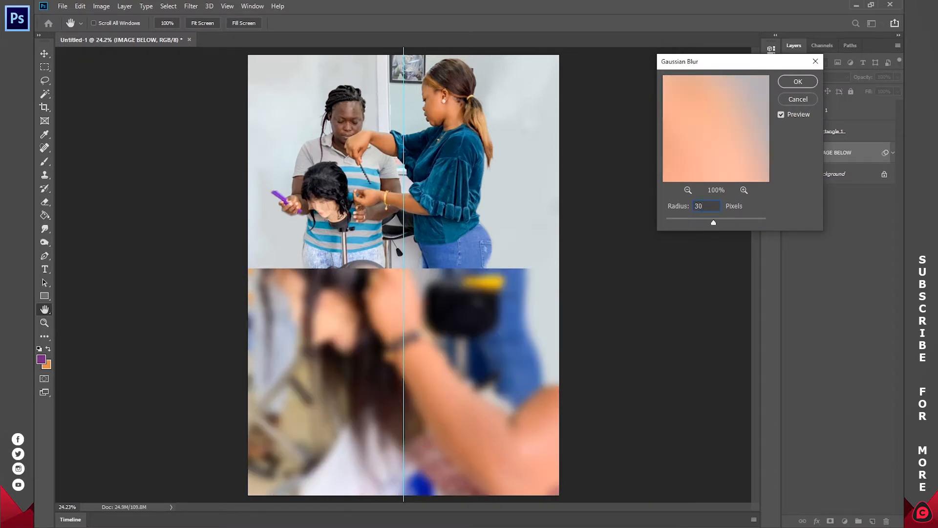
pyautogui.click(801, 83)
pyautogui.click(791, 155)
pyautogui.click(790, 154)
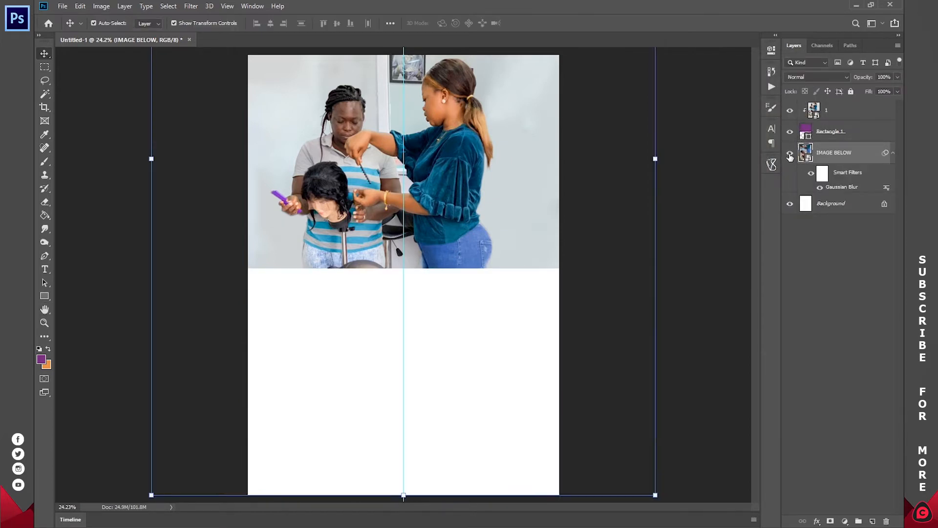
pyautogui.click(816, 219)
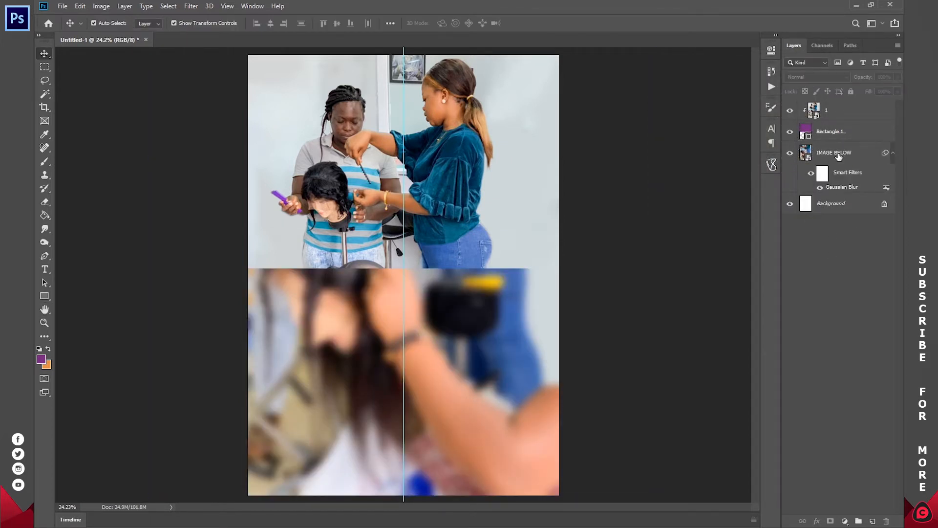
pyautogui.click(892, 154)
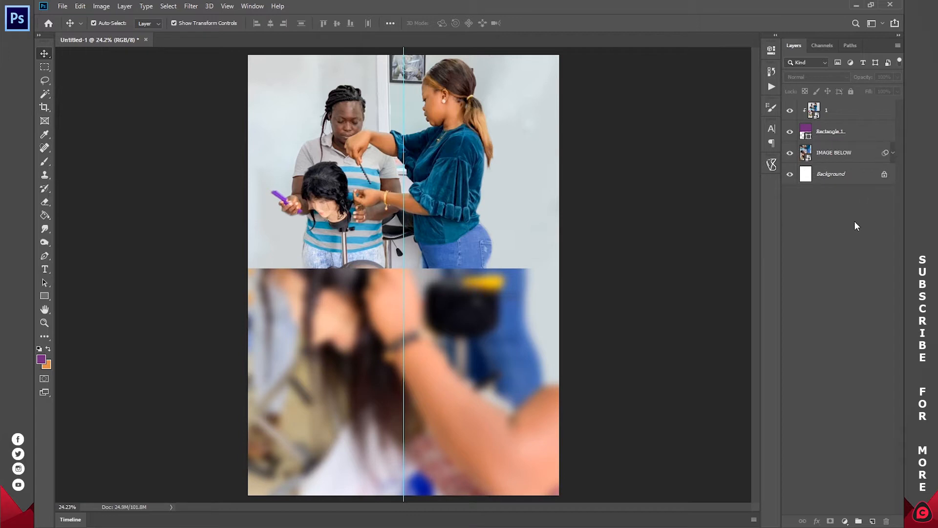
# Step: Group photo layer 1, Rectangle 1 and IMAGE BELOW into a layer group named IMAGES
pyautogui.click(849, 156)
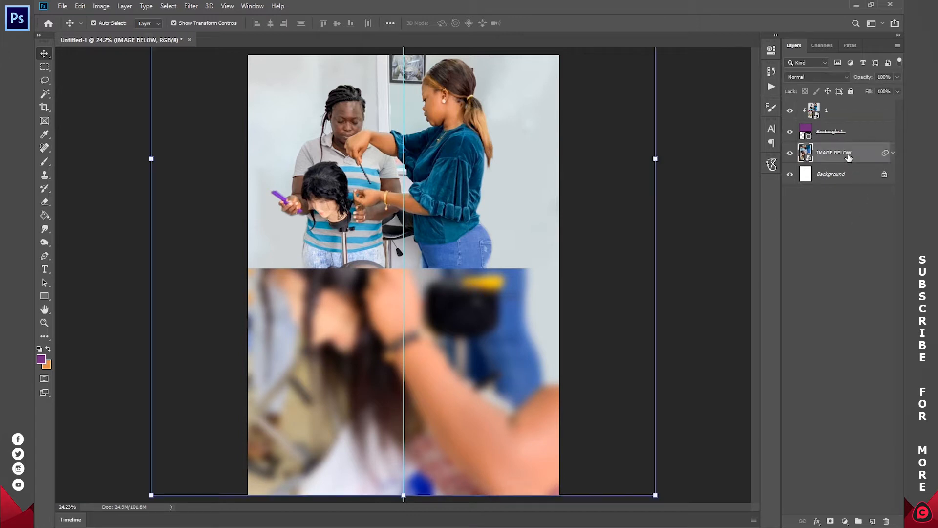
pyautogui.keyDown('shift'); pyautogui.click(844, 119); pyautogui.keyUp('shift')
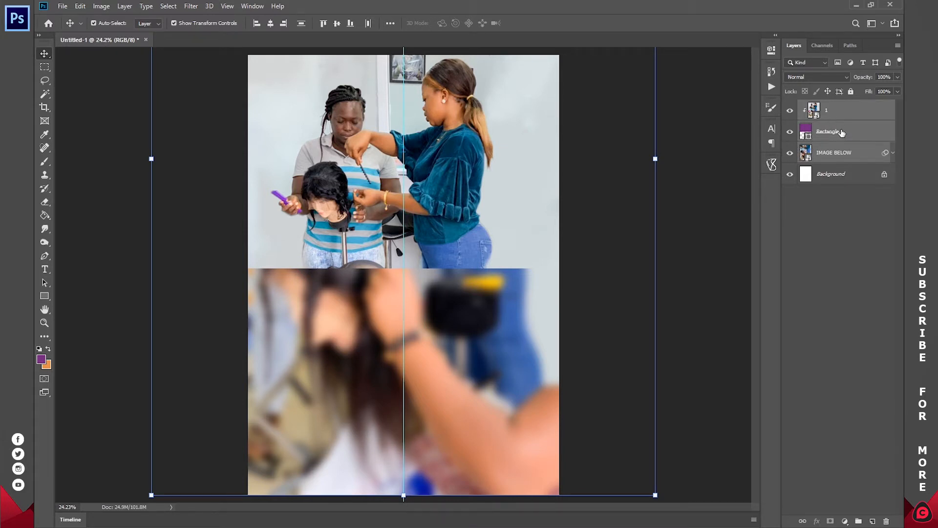
pyautogui.moveTo(842, 133); pyautogui.dragTo(860, 522)
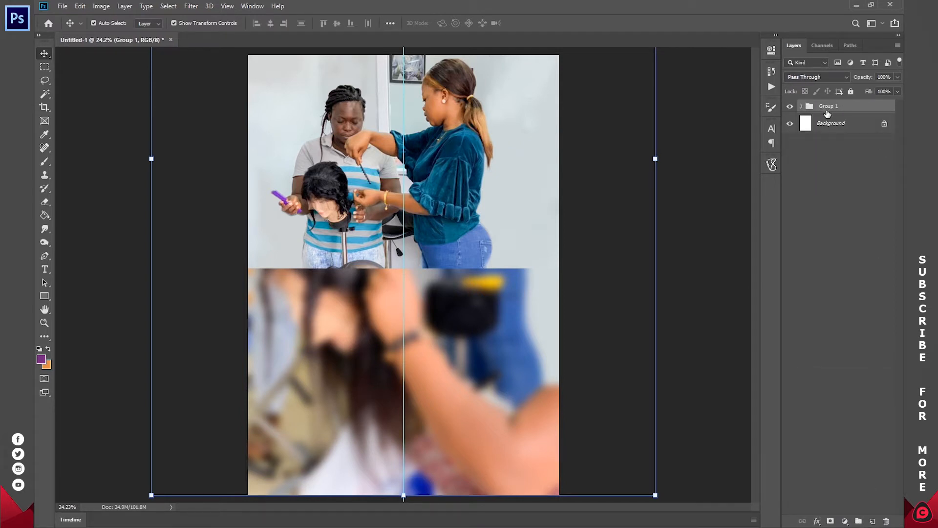
pyautogui.doubleClick(830, 106)
pyautogui.write('IMAGES')
pyautogui.press('Return')
pyautogui.click(844, 174)
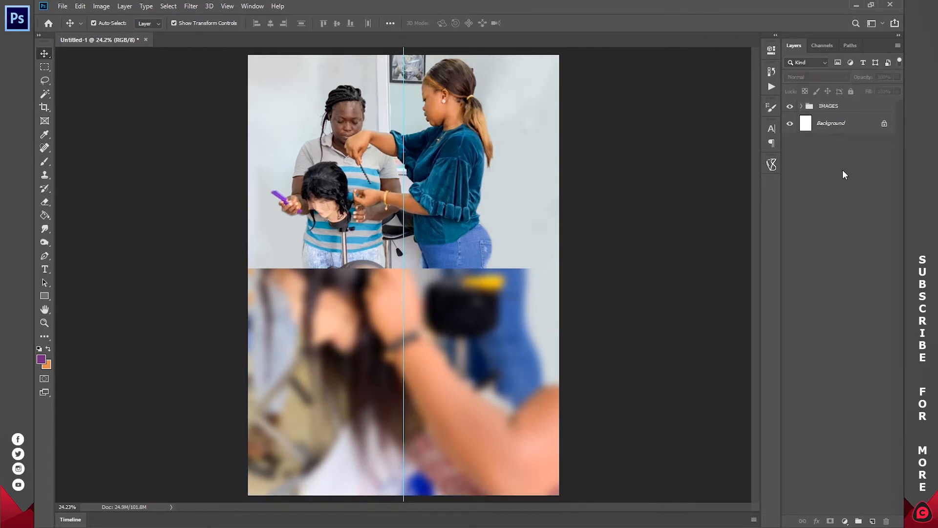
# Step: Create a new empty layer group named MAIN TEXTS above the IMAGES group
pyautogui.click(858, 522)
pyautogui.doubleClick(831, 106)
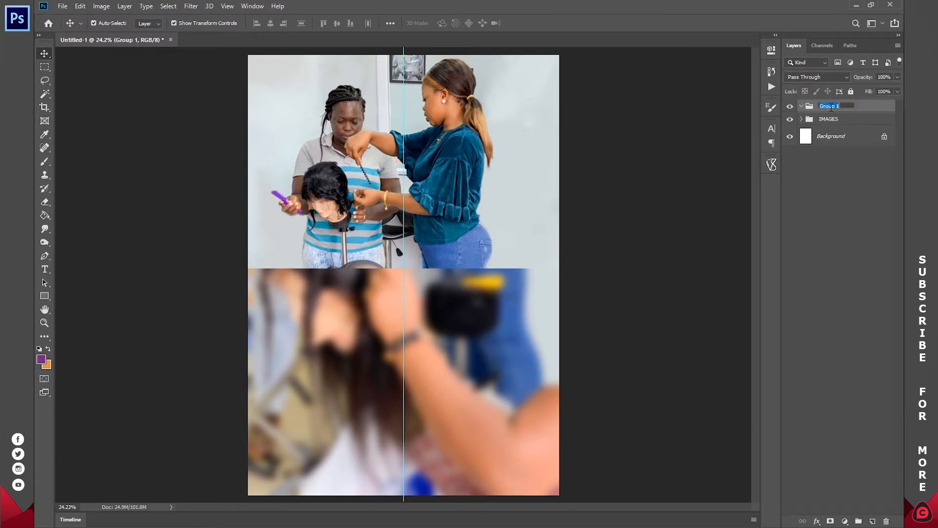
pyautogui.write('MAIN TEXTS')
pyautogui.press('Return')
pyautogui.click(843, 222)
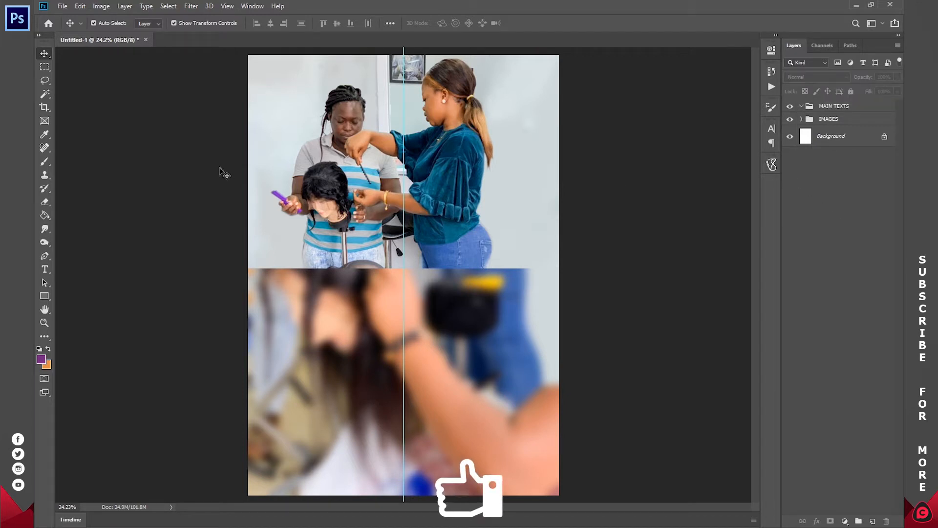
# Step: Add the horizontal text WIG MAKING, center-aligned on the vertical guide near the upper photo's lower edge
pyautogui.click(44, 270)
pyautogui.rightClick(45, 270)
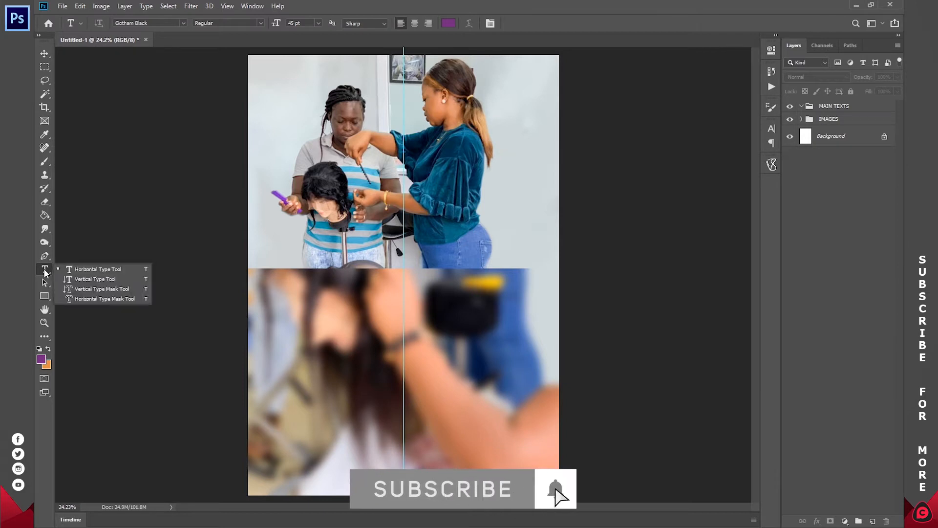
pyautogui.click(98, 271)
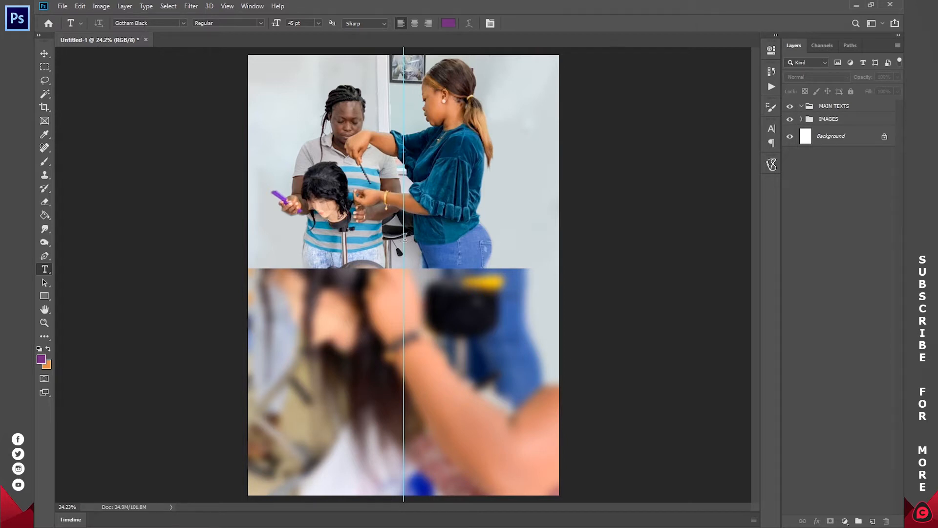
pyautogui.click(405, 238)
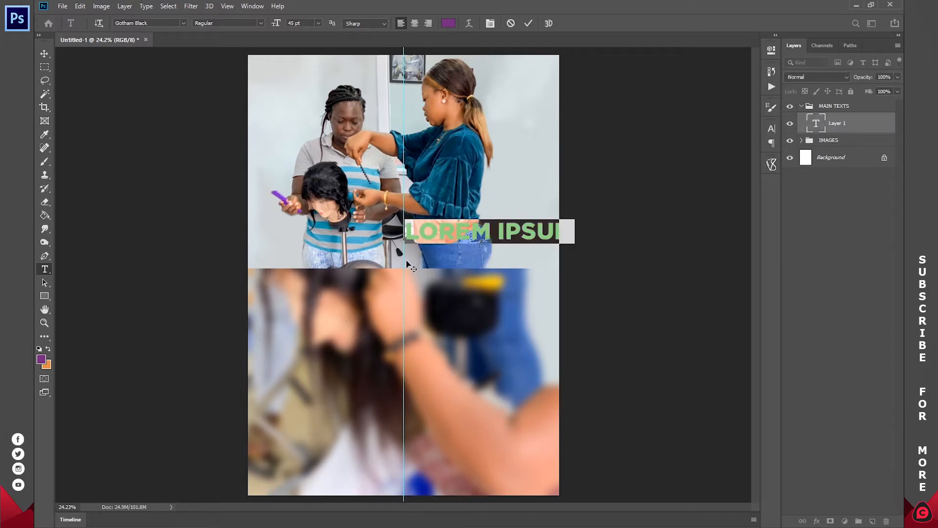
pyautogui.write('WIG')
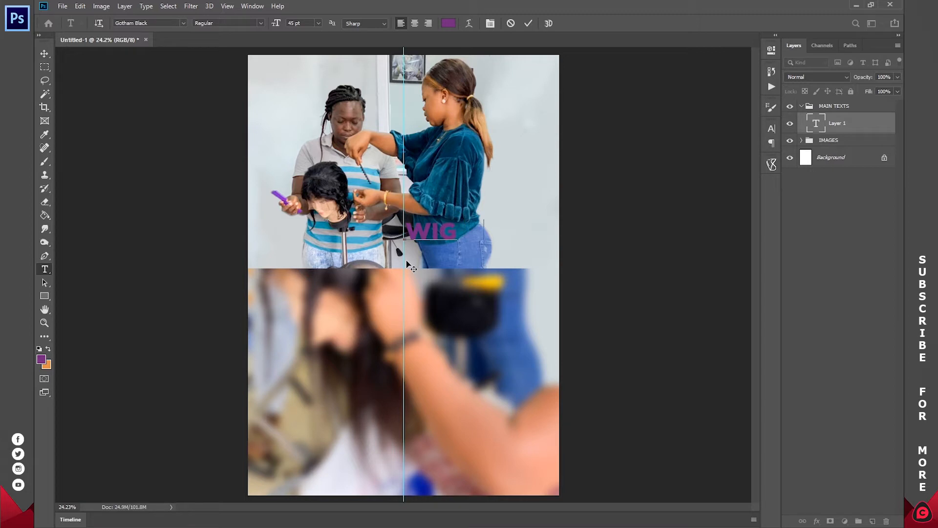
pyautogui.write(' MAKING')
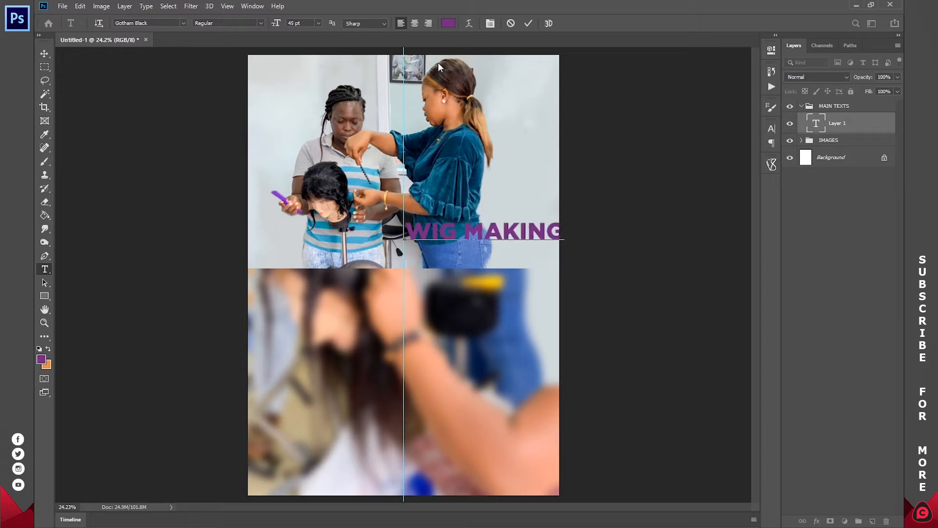
pyautogui.click(414, 24)
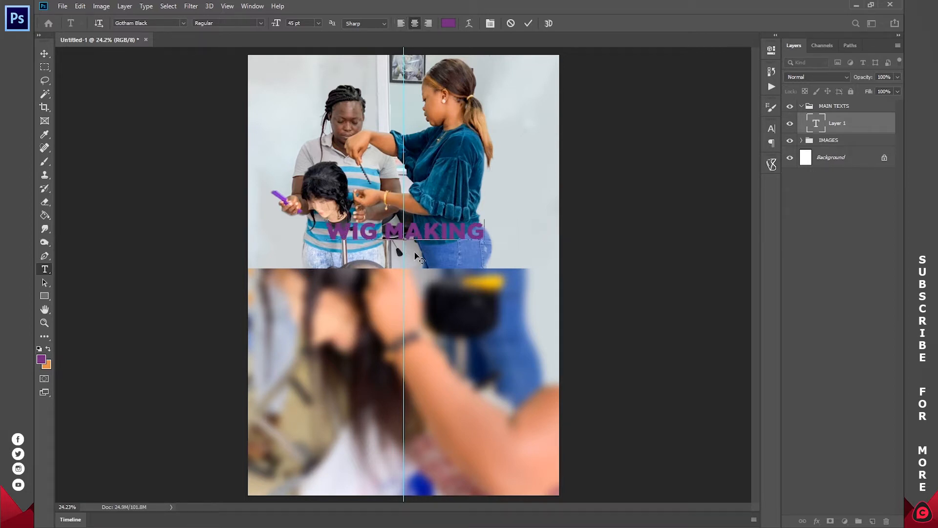
pyautogui.moveTo(413, 249); pyautogui.dragTo(412, 262)
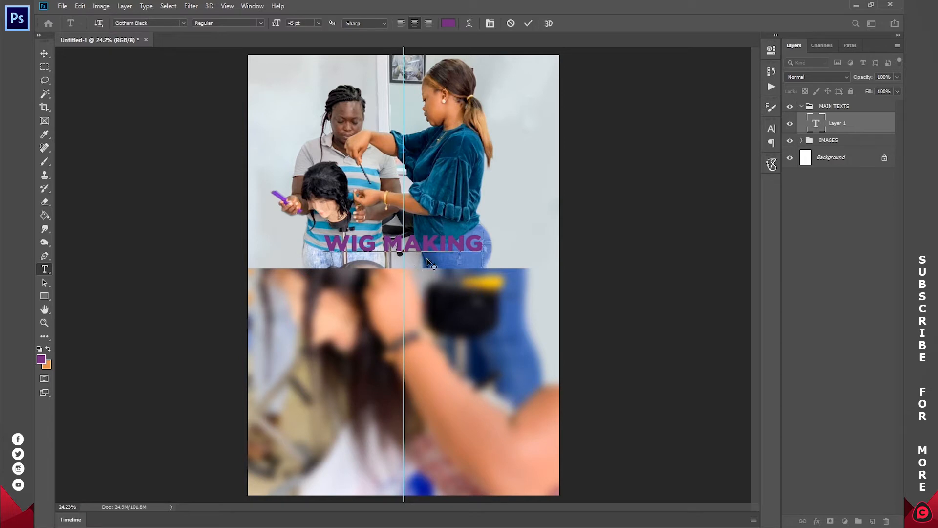
# Step: Change the color of the WIG MAKING text to white, ffffff
pyautogui.moveTo(485, 241); pyautogui.dragTo(425, 101)
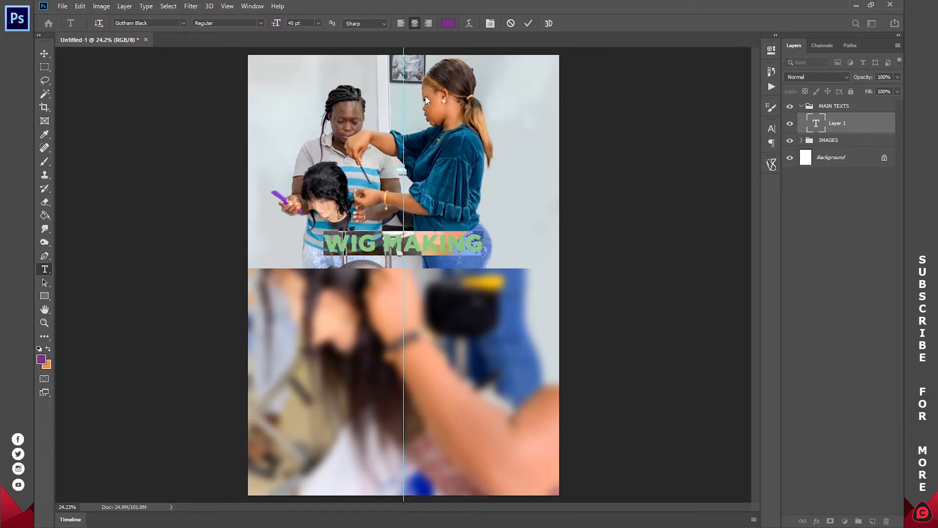
pyautogui.click(447, 24)
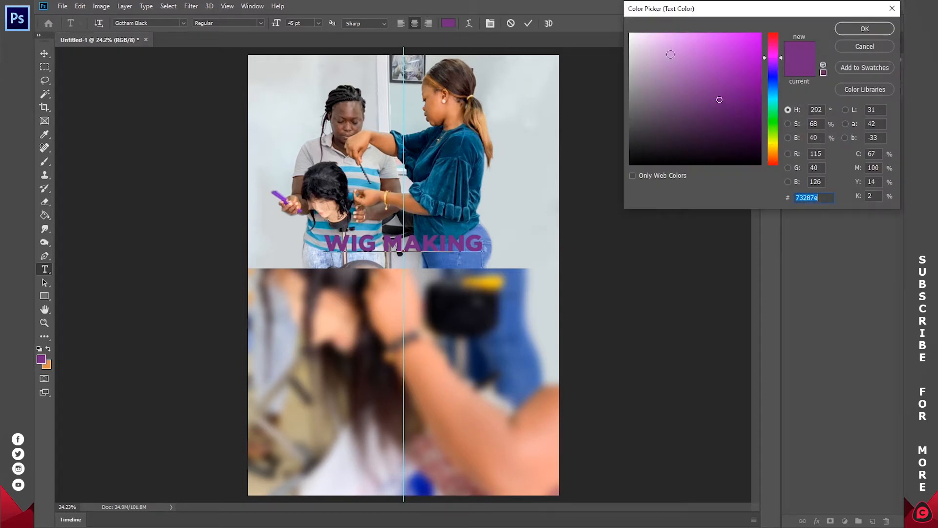
pyautogui.write('ffffff')
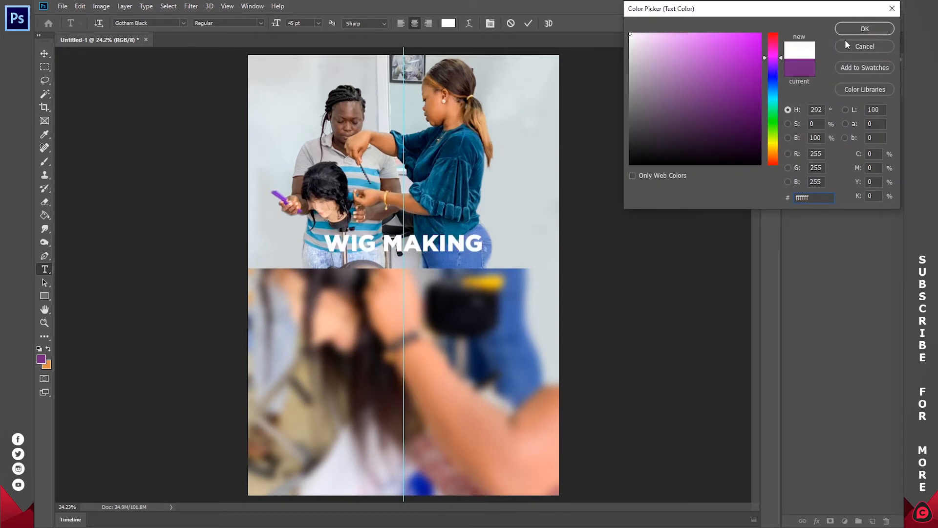
pyautogui.click(862, 28)
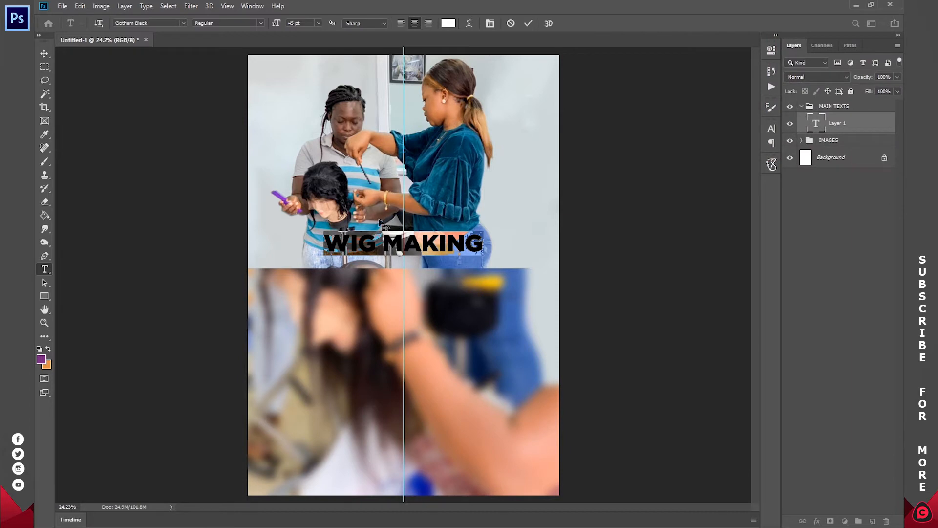
pyautogui.click(408, 240)
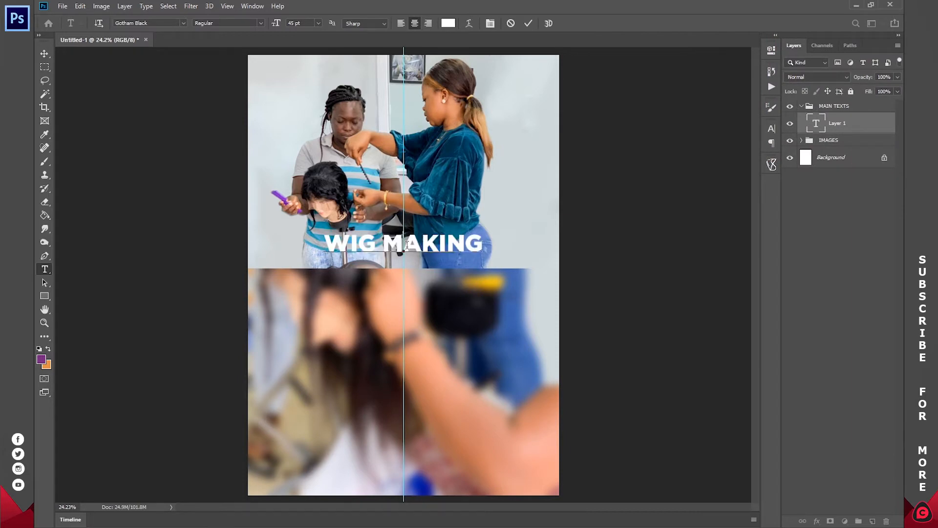
# Step: Set the WIG MAKING text size to 60 pt and move it slightly down, just above the upper photo's lower edge
pyautogui.moveTo(477, 240); pyautogui.dragTo(301, 240)
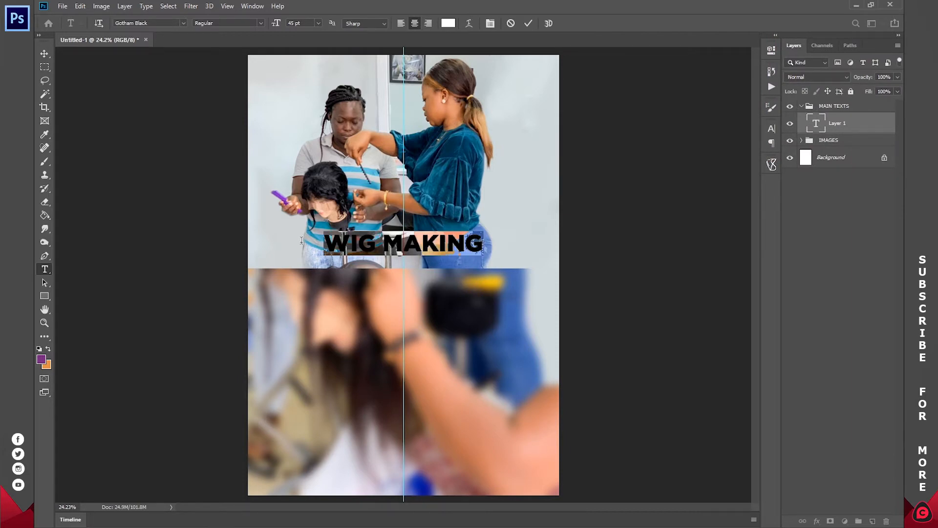
pyautogui.click(318, 23)
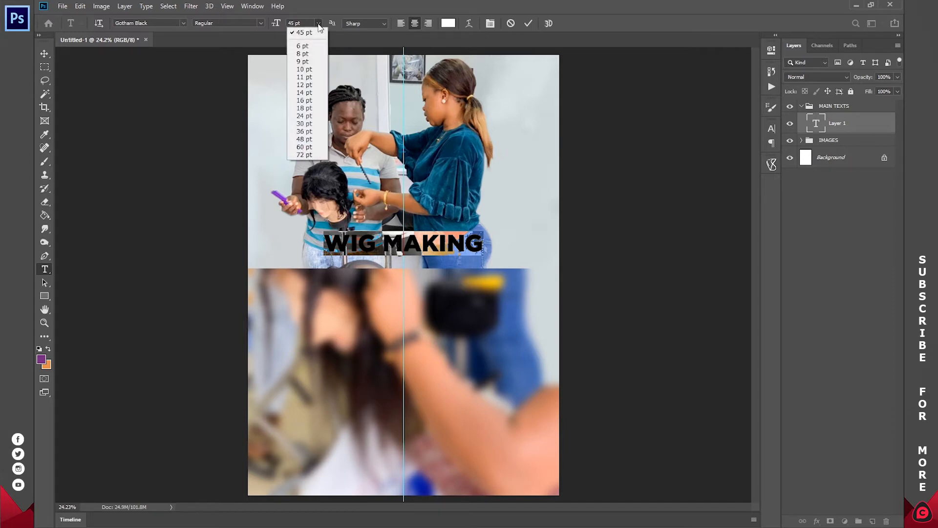
pyautogui.click(309, 154)
pyautogui.click(318, 23)
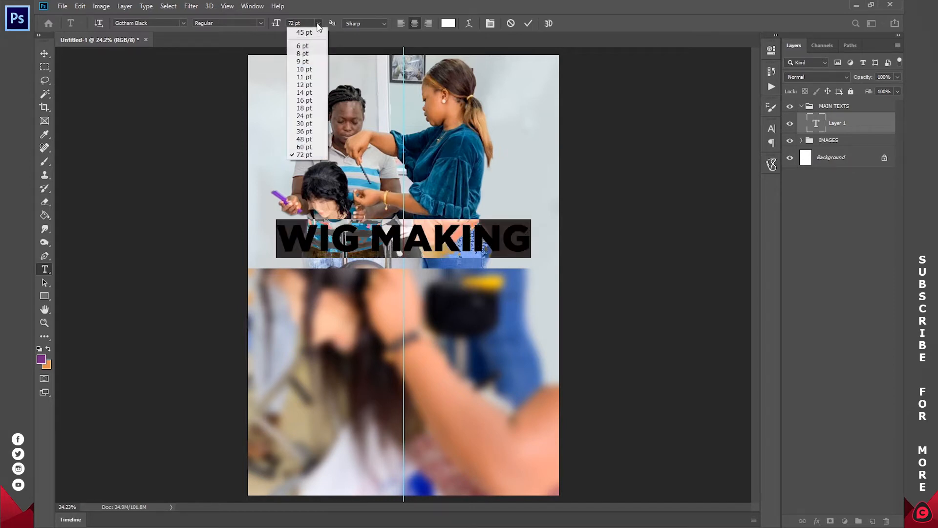
pyautogui.click(308, 147)
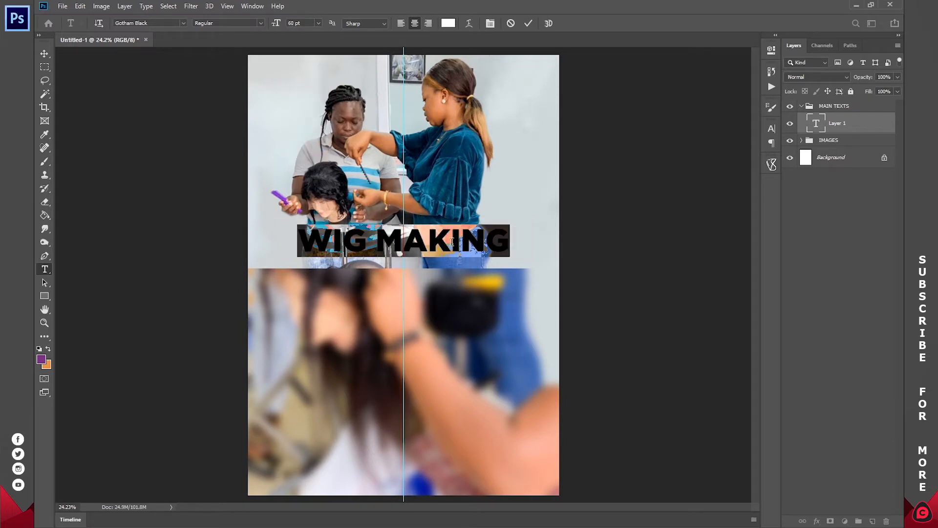
pyautogui.click(436, 244)
pyautogui.moveTo(444, 274); pyautogui.dragTo(444, 281)
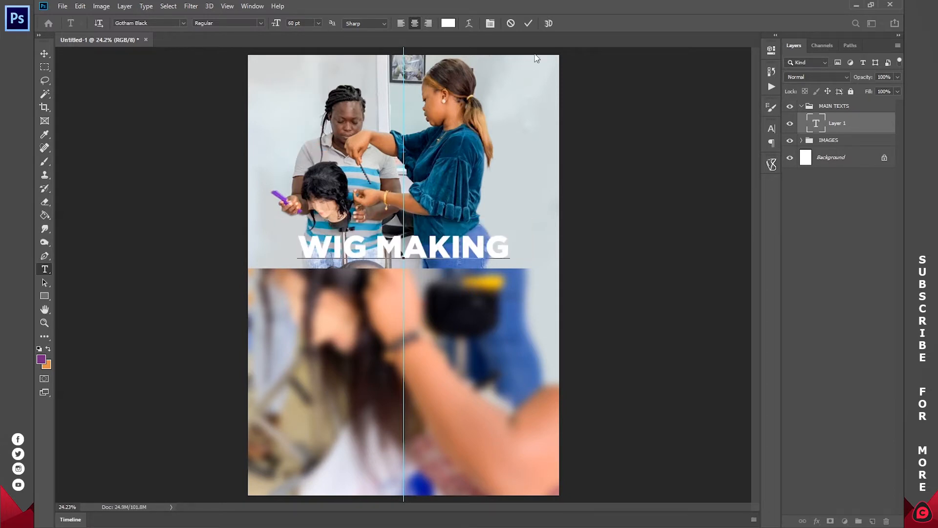
pyautogui.click(529, 23)
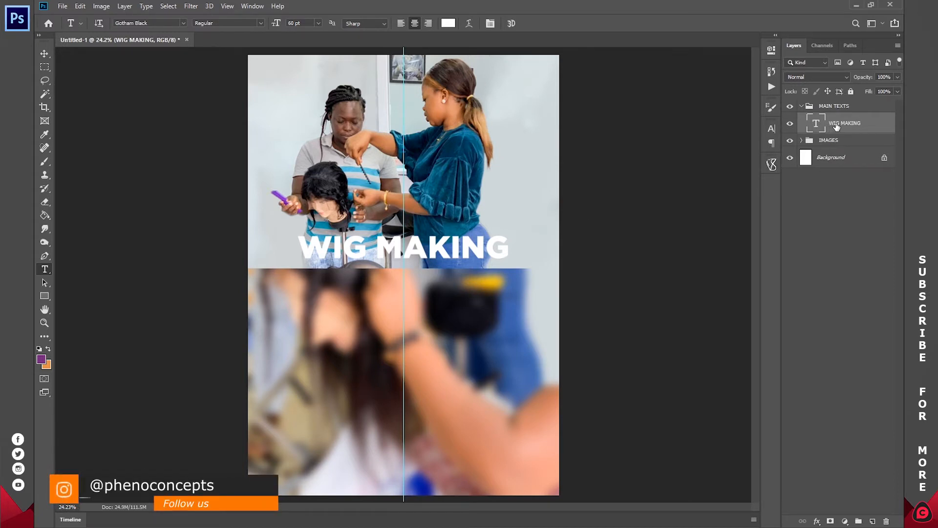
# Step: Add a Drop Shadow effect to the WIG MAKING text layer and toggle it off and on to compare the look
pyautogui.click(817, 521)
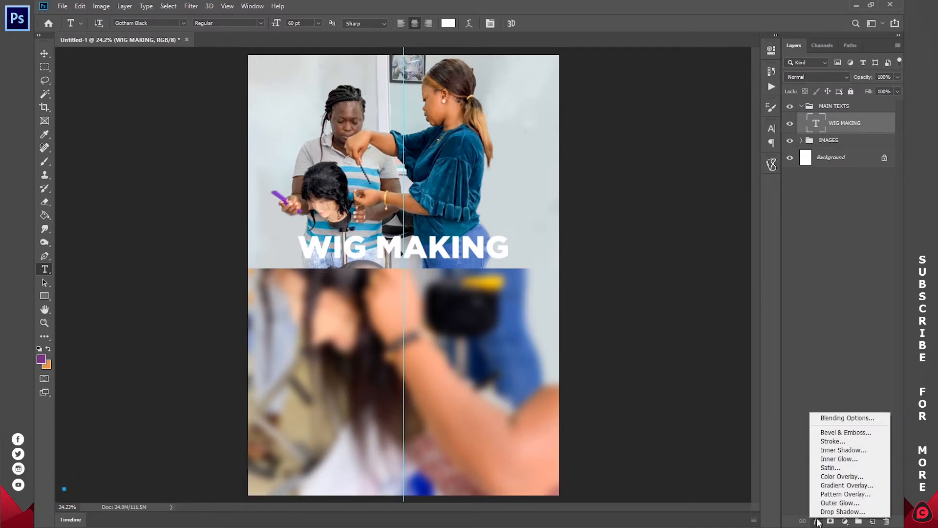
pyautogui.click(842, 512)
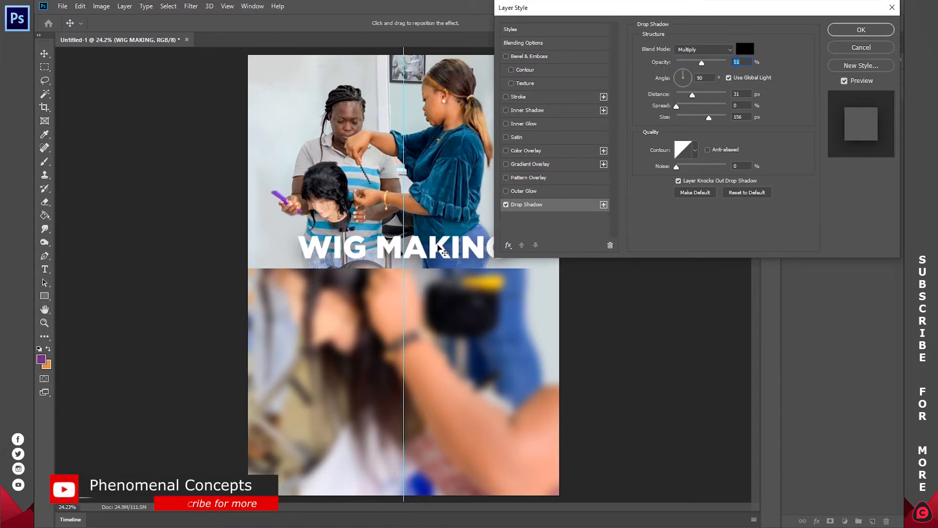
pyautogui.click(507, 206)
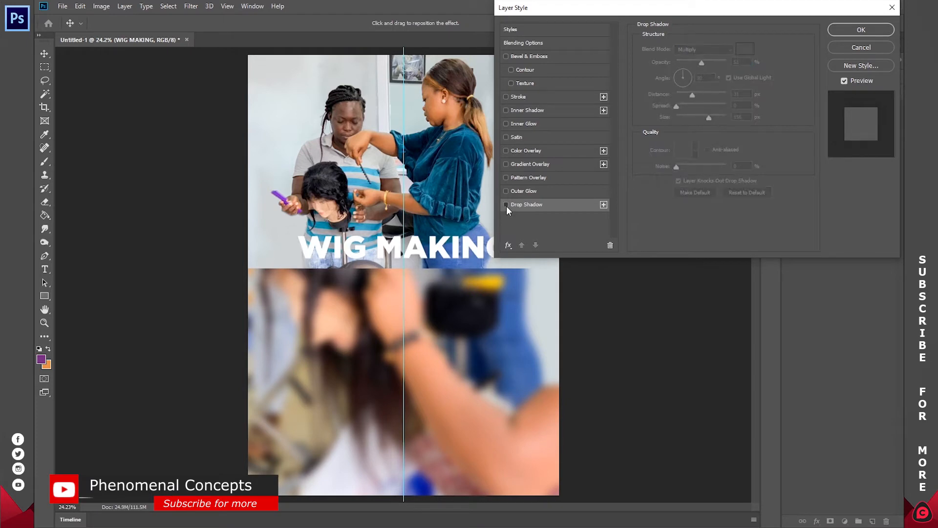
pyautogui.click(506, 206)
pyautogui.click(506, 206)
pyautogui.click(507, 206)
pyautogui.click(506, 207)
pyautogui.click(506, 206)
pyautogui.click(506, 206)
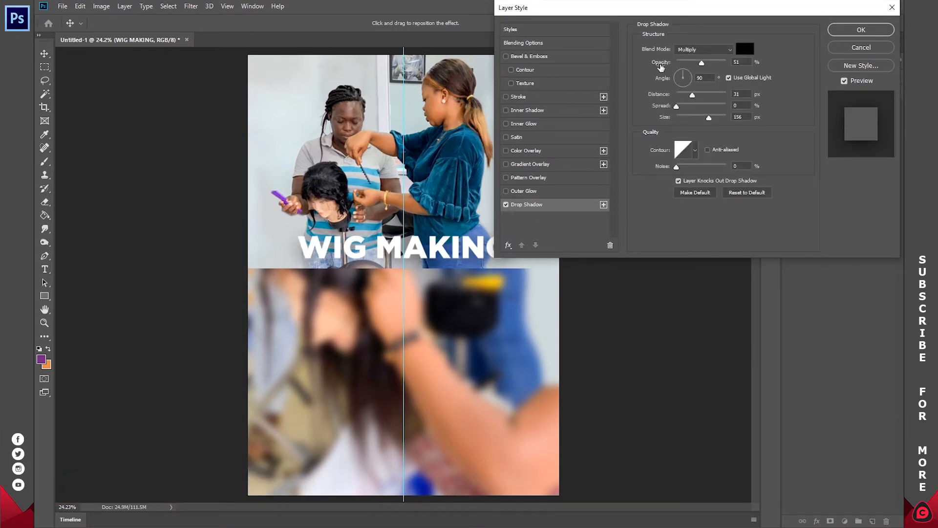
# Step: Set the WIG MAKING drop shadow to 50% opacity, 30 px distance and 100 px size, and apply it
pyautogui.moveTo(711, 66); pyautogui.dragTo(702, 97)
pyautogui.write('30')
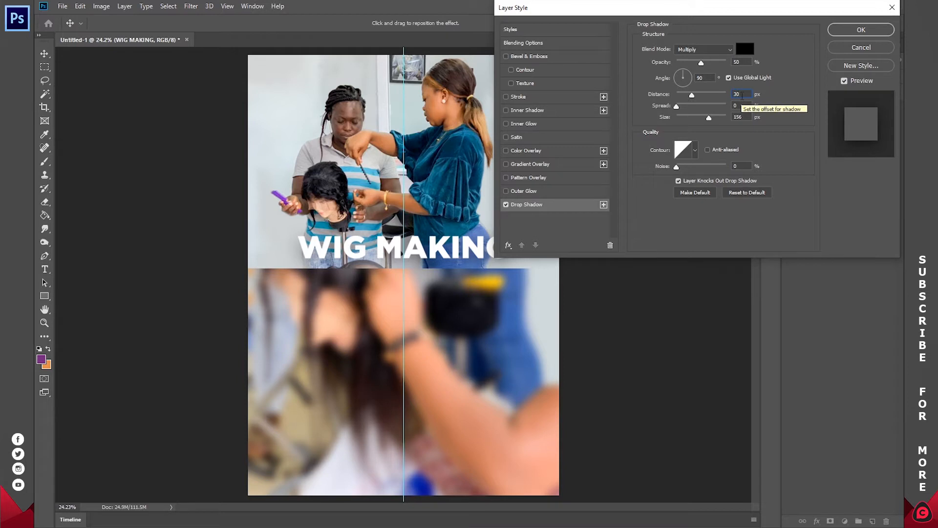
pyautogui.moveTo(711, 118); pyautogui.dragTo(709, 119)
pyautogui.write('100')
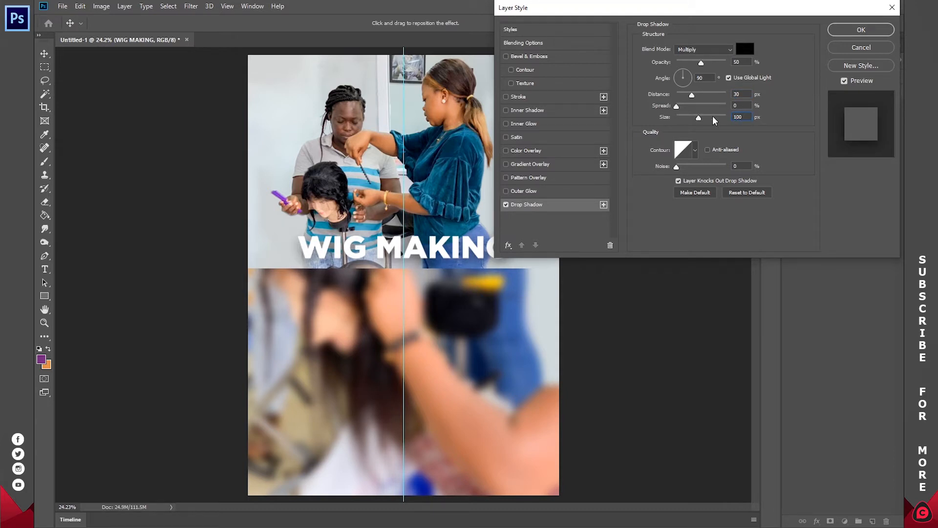
pyautogui.click(854, 31)
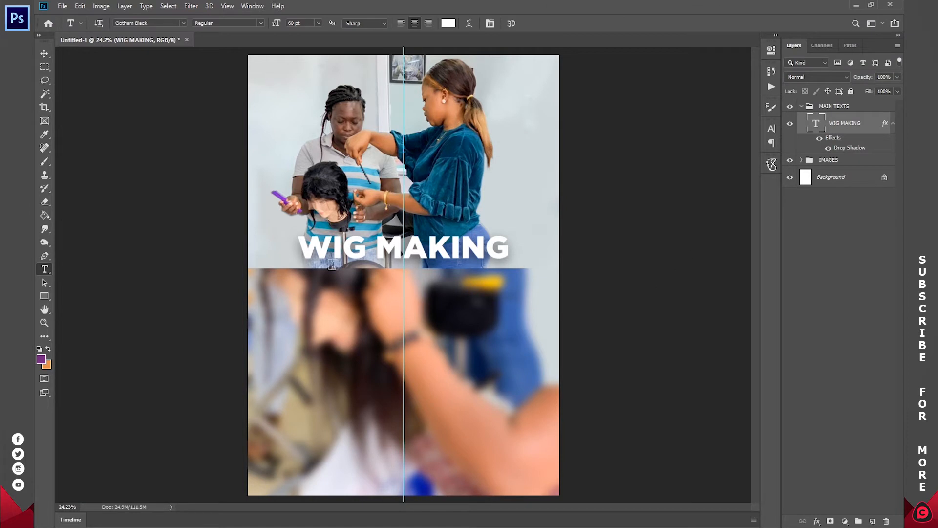
# Step: Add the text LEARN on its own layer, centered on the vertical guide above WIG MAKING
pyautogui.click(44, 323)
pyautogui.moveTo(400, 255); pyautogui.dragTo(454, 254)
pyautogui.click(46, 271)
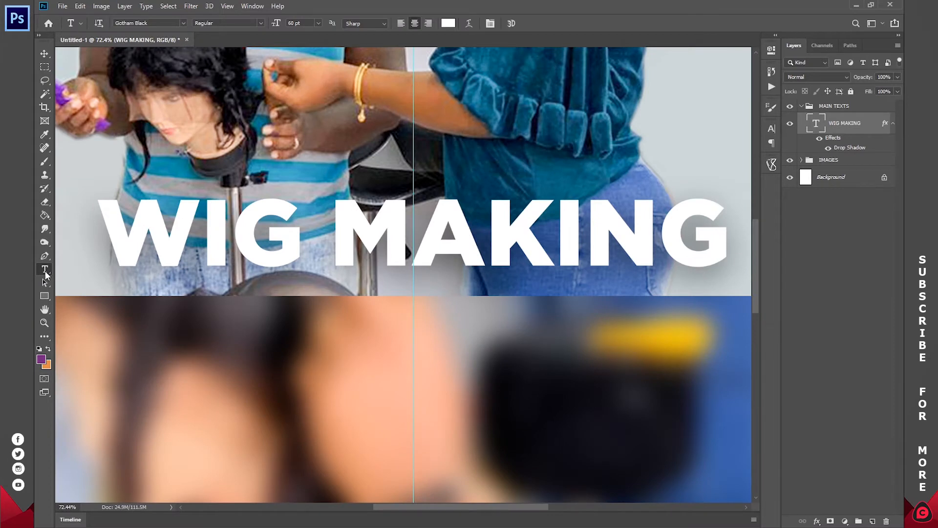
pyautogui.click(412, 143)
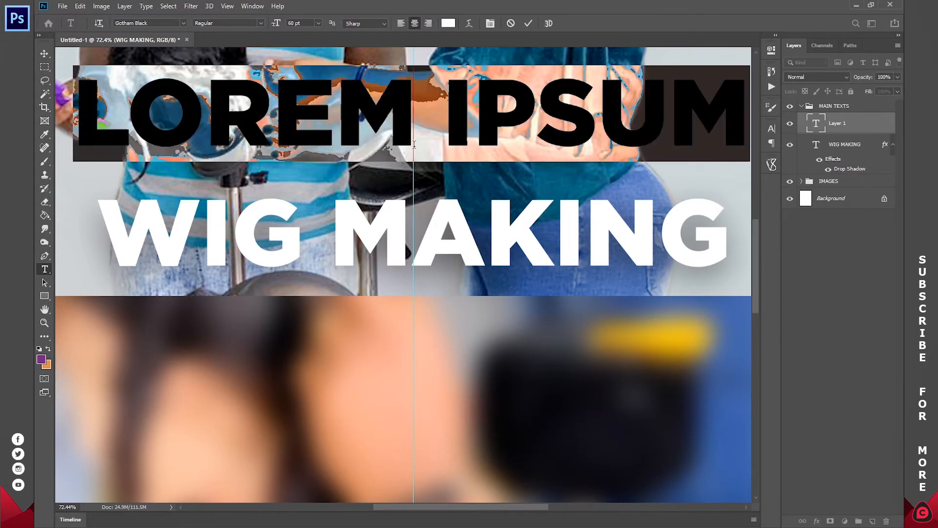
pyautogui.write('LEARN')
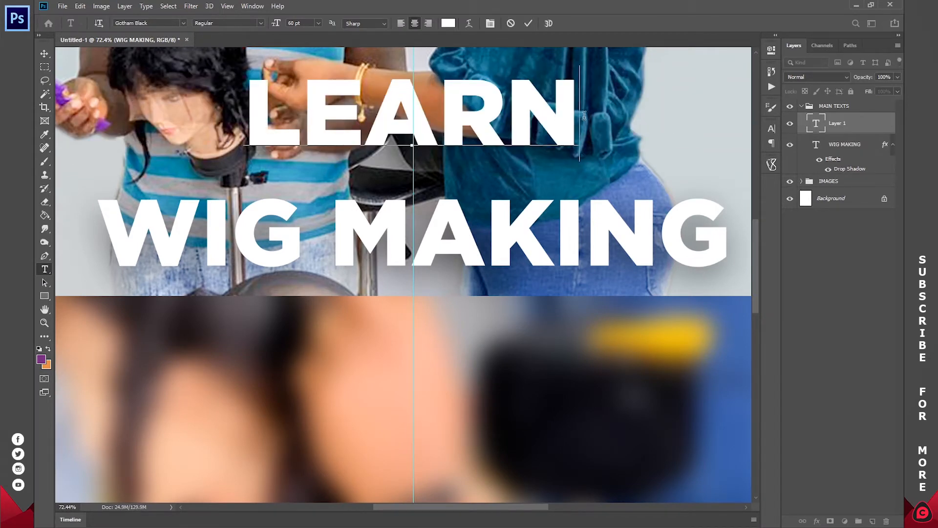
# Step: Change the font of the LEARN text to Gotham with the Book style
pyautogui.moveTo(582, 116); pyautogui.dragTo(266, 118)
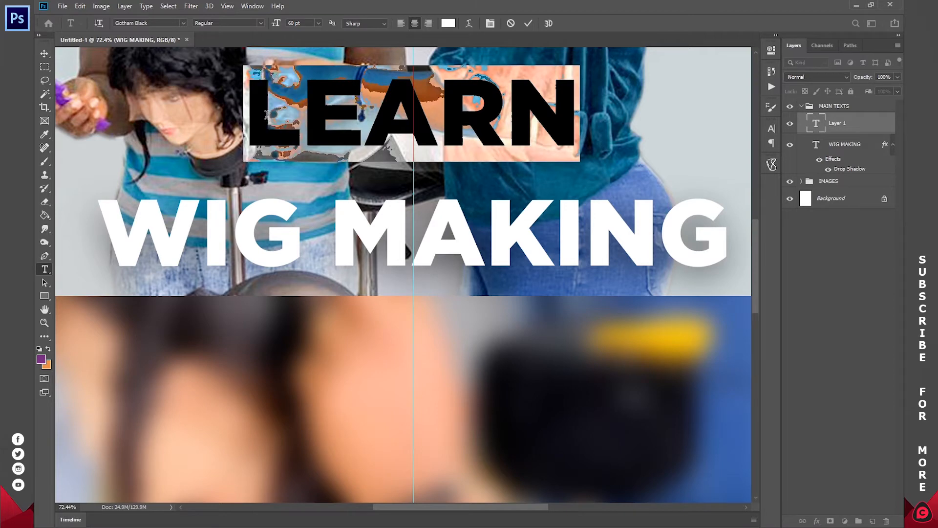
pyautogui.click(182, 23)
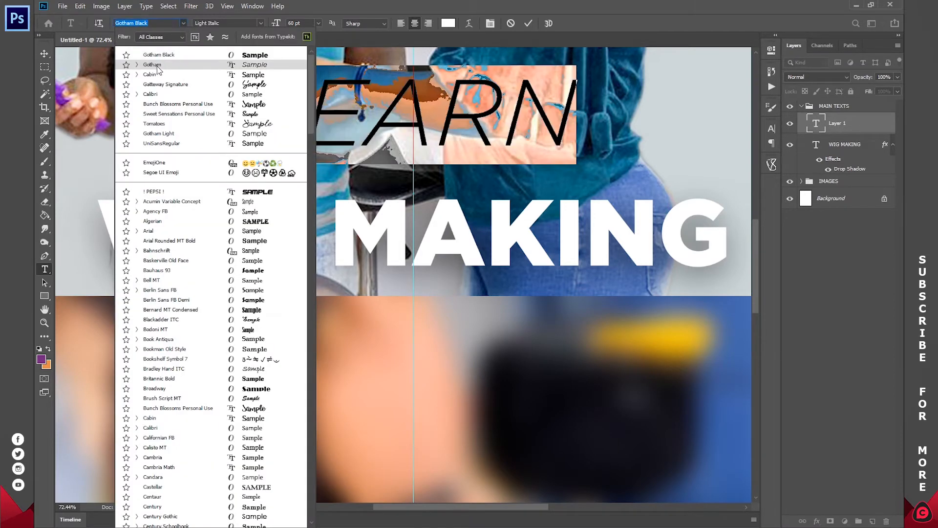
pyautogui.click(164, 65)
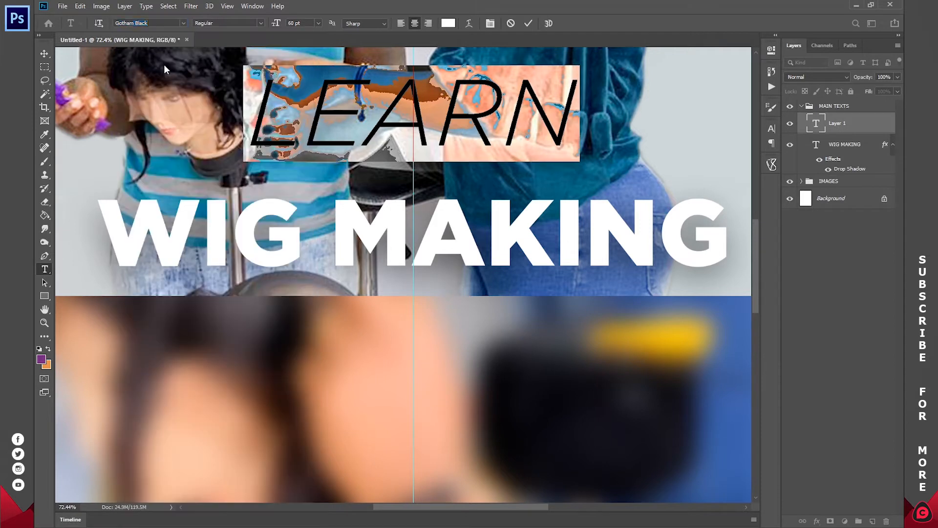
pyautogui.click(259, 23)
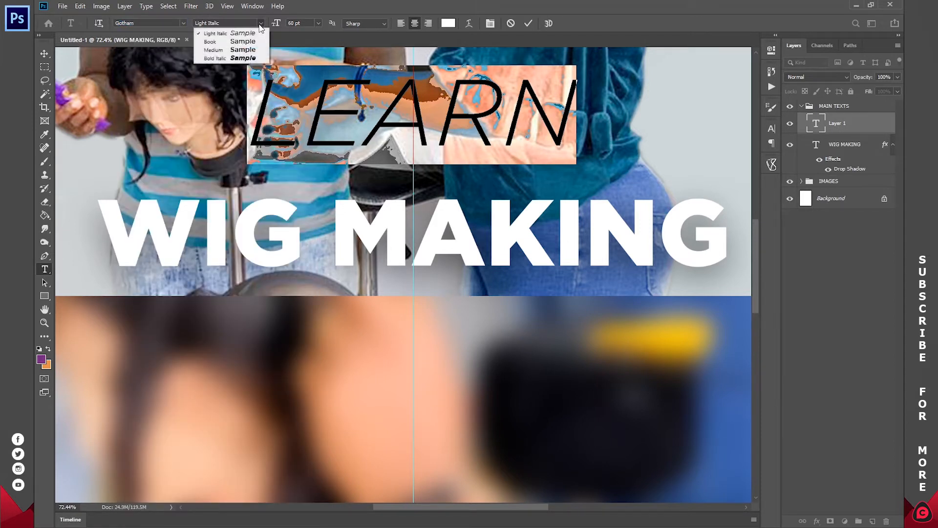
pyautogui.click(253, 39)
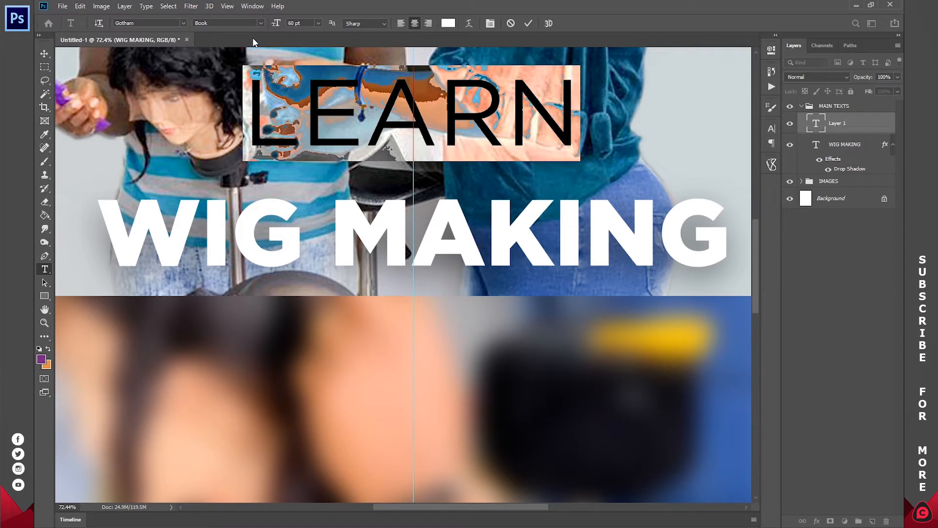
# Step: Set the LEARN text size to 24 pt and move it down to sit just above WIG MAKING
pyautogui.click(318, 24)
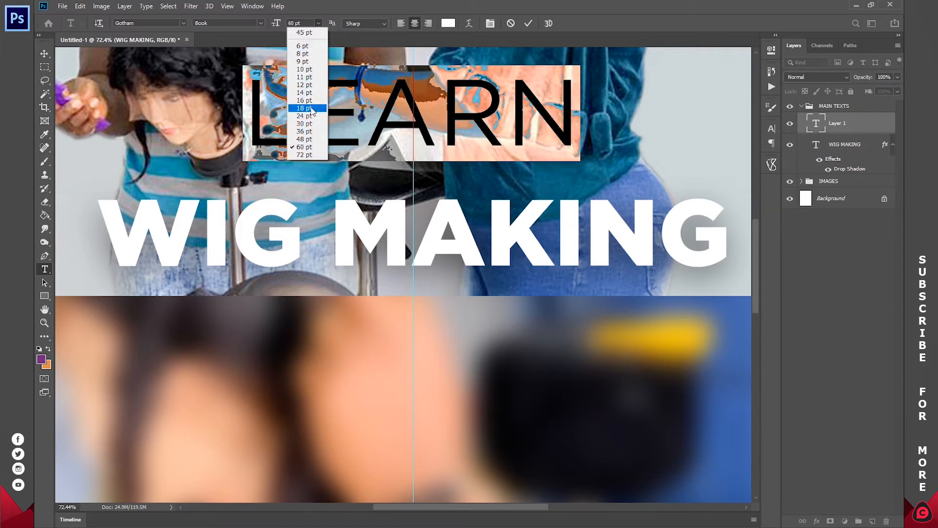
pyautogui.click(311, 123)
pyautogui.click(318, 24)
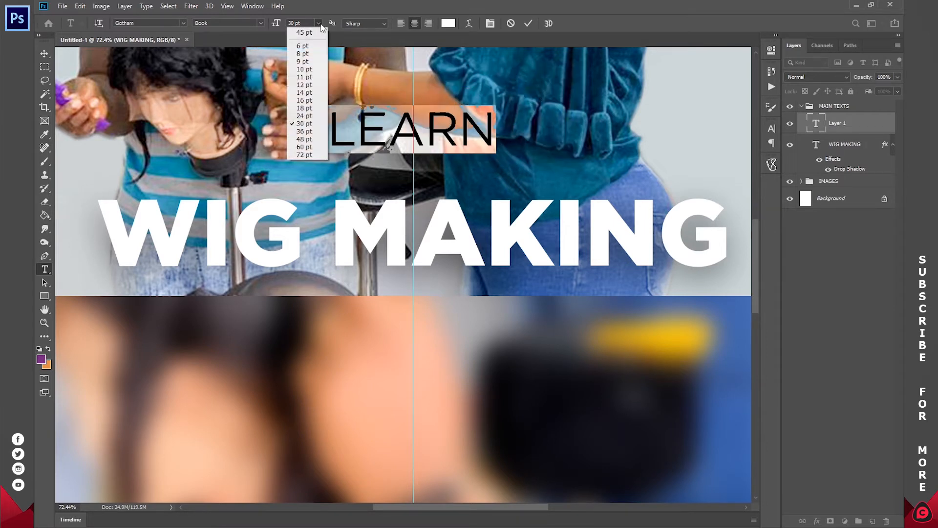
pyautogui.click(318, 116)
pyautogui.click(433, 157)
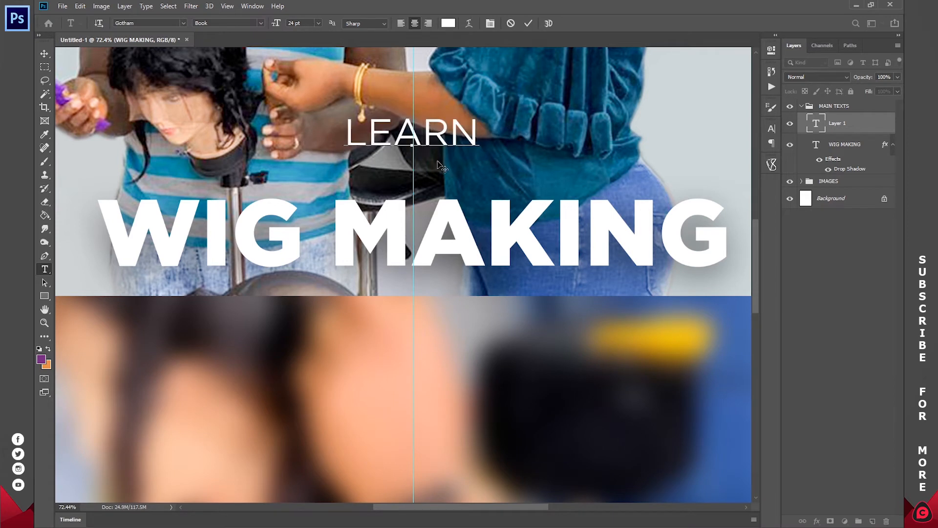
pyautogui.moveTo(439, 186); pyautogui.dragTo(441, 208)
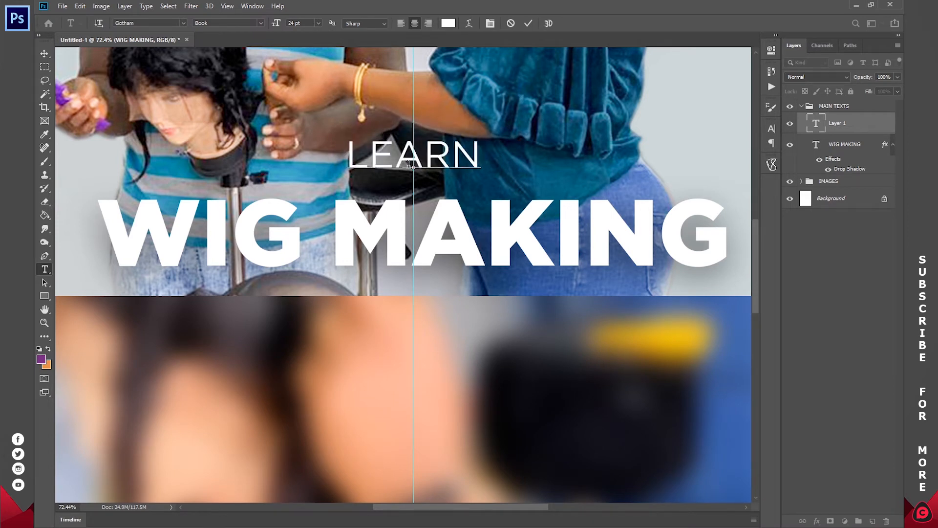
pyautogui.click(528, 24)
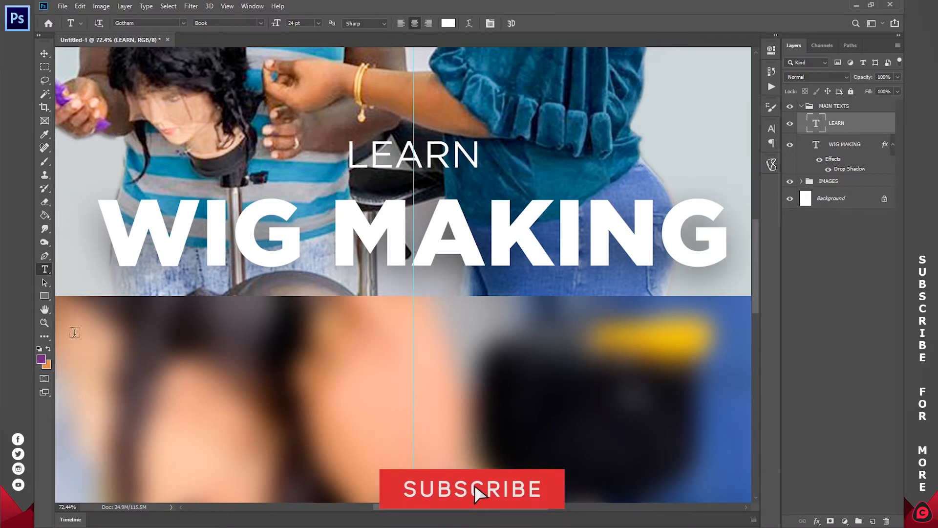
# Step: Swap the foreground and background colors and change the foreground color to a brighter yellowish orange
pyautogui.click(48, 349)
pyautogui.click(41, 360)
pyautogui.moveTo(779, 80); pyautogui.dragTo(732, 67)
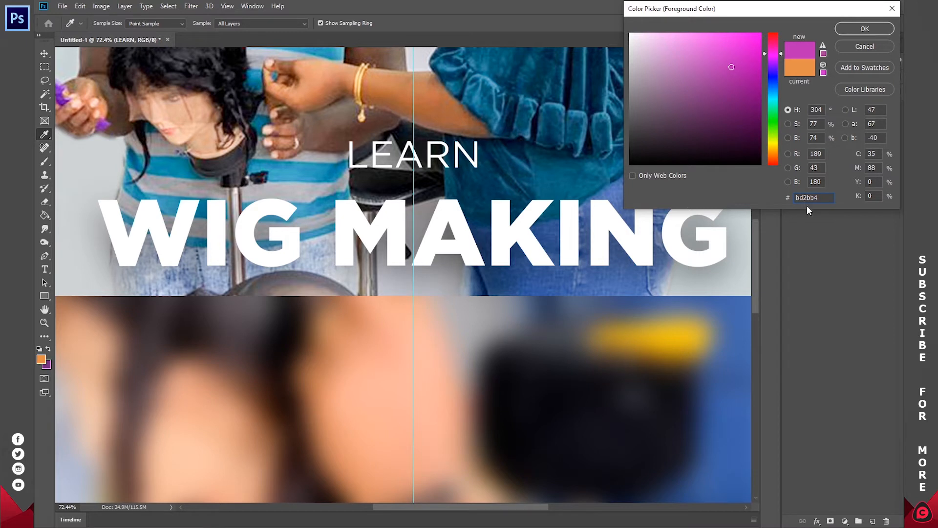
pyautogui.click(870, 30)
pyautogui.moveTo(750, 67); pyautogui.dragTo(727, 39)
pyautogui.click(795, 71)
pyautogui.click(795, 75)
pyautogui.moveTo(774, 159); pyautogui.dragTo(775, 155)
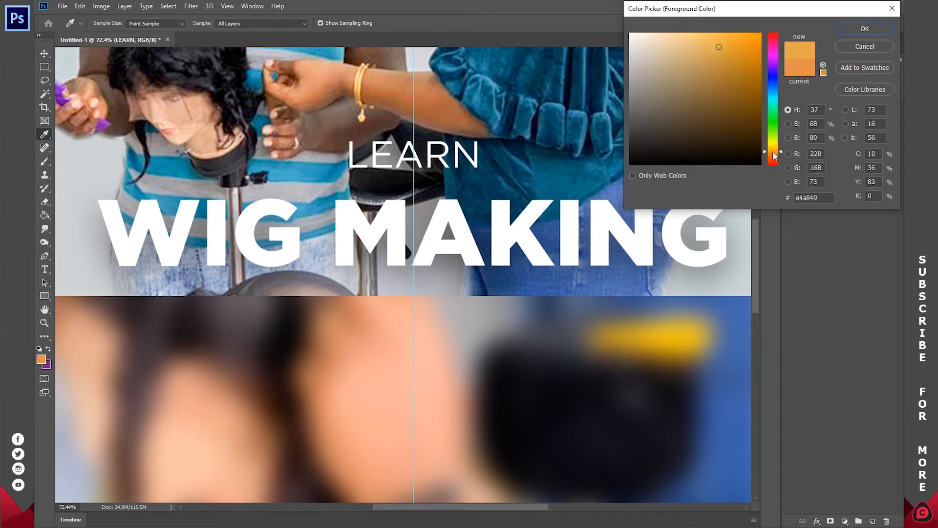
pyautogui.click(879, 30)
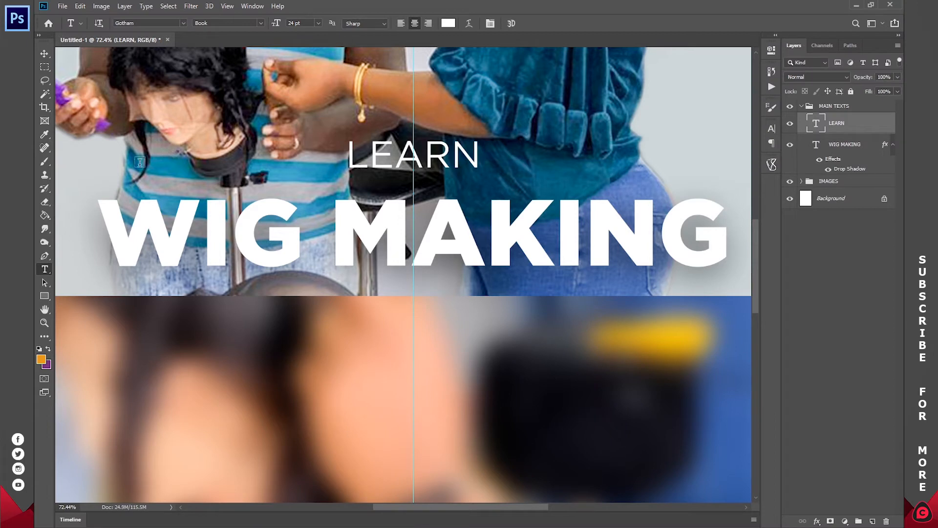
# Step: Draw an orange rectangle about 393 by 109 px around the LEARN text and place its layer directly below LEARN
pyautogui.moveTo(45, 298); pyautogui.dragTo(91, 297)
pyautogui.moveTo(337, 134); pyautogui.dragTo(485, 174)
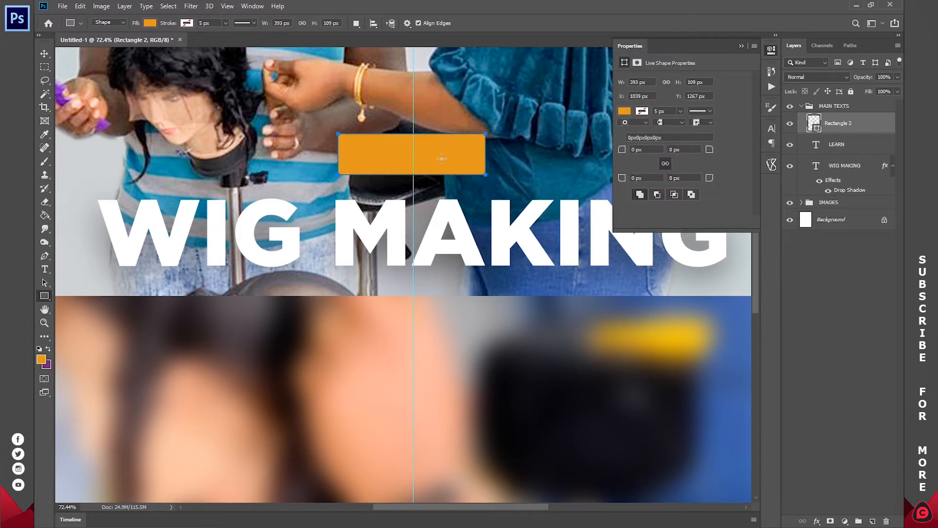
pyautogui.click(772, 50)
pyautogui.moveTo(843, 126); pyautogui.dragTo(843, 153)
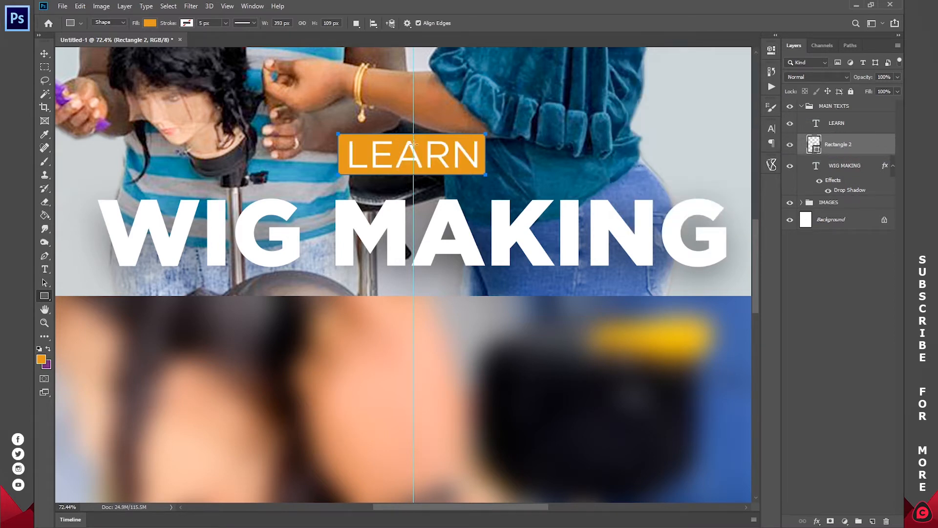
# Step: Duplicate the LEARN text together with its orange rectangle and move the copy straight down below WIG MAKING
pyautogui.keyDown('shift'); pyautogui.click(852, 126); pyautogui.keyUp('shift')
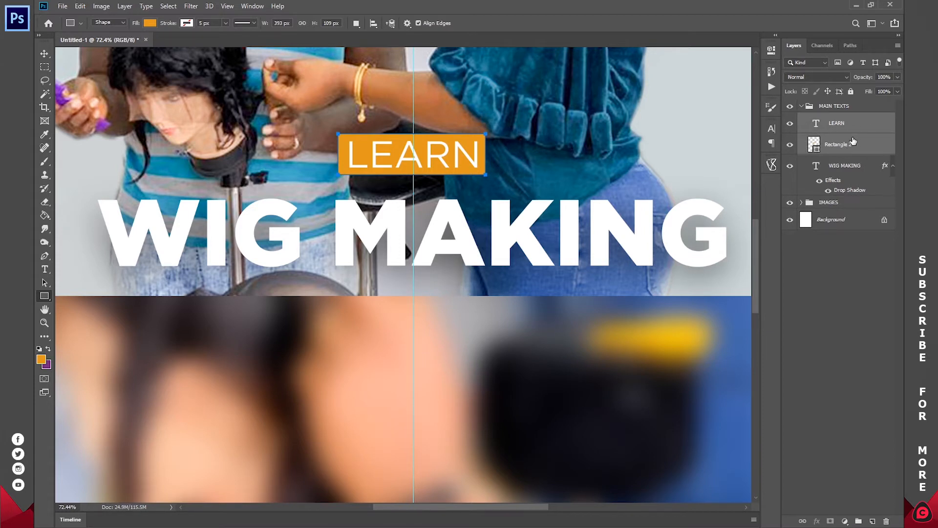
pyautogui.hotkey('ctrl', 'j')
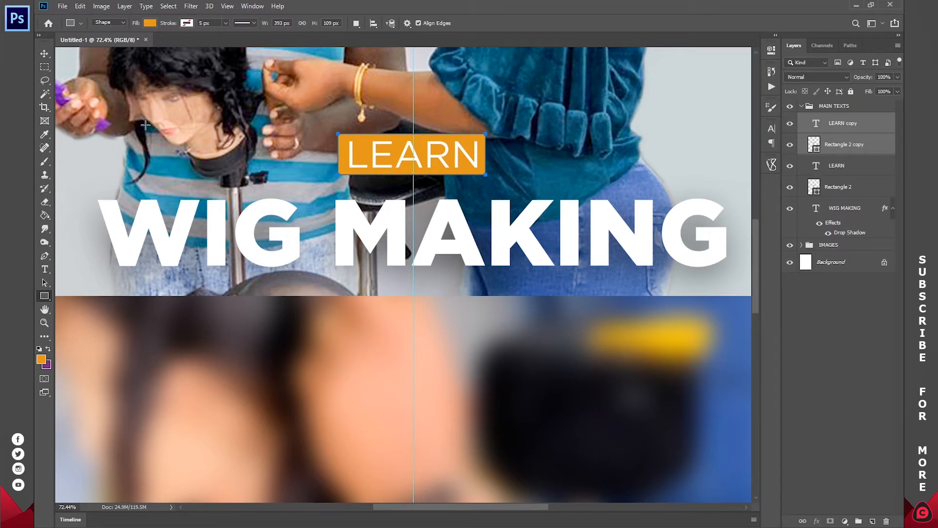
pyautogui.click(44, 54)
pyautogui.moveTo(443, 161); pyautogui.dragTo(447, 299)
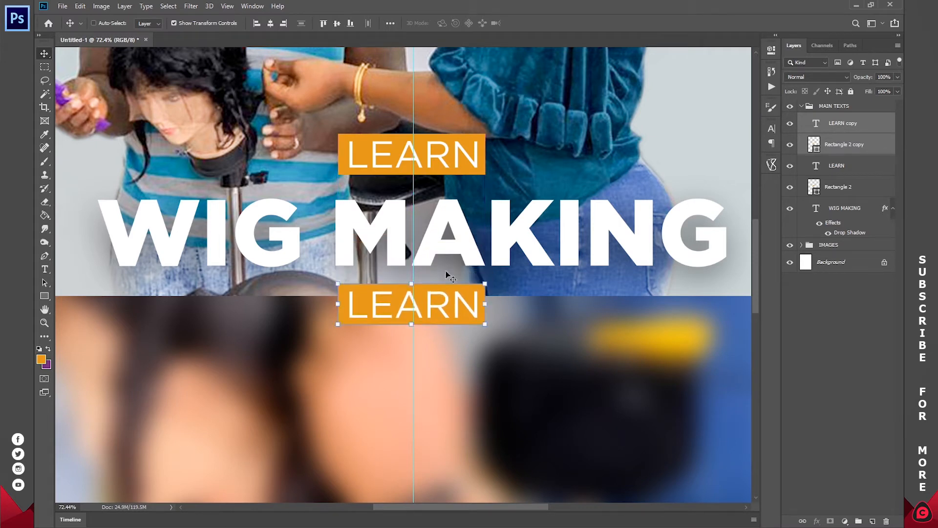
# Step: Select both LEARN texts with their rectangles, nudge them slightly right to center on the vertical guide, and deselect them
pyautogui.keyDown('ctrl'); pyautogui.click(854, 166); pyautogui.keyUp('ctrl')
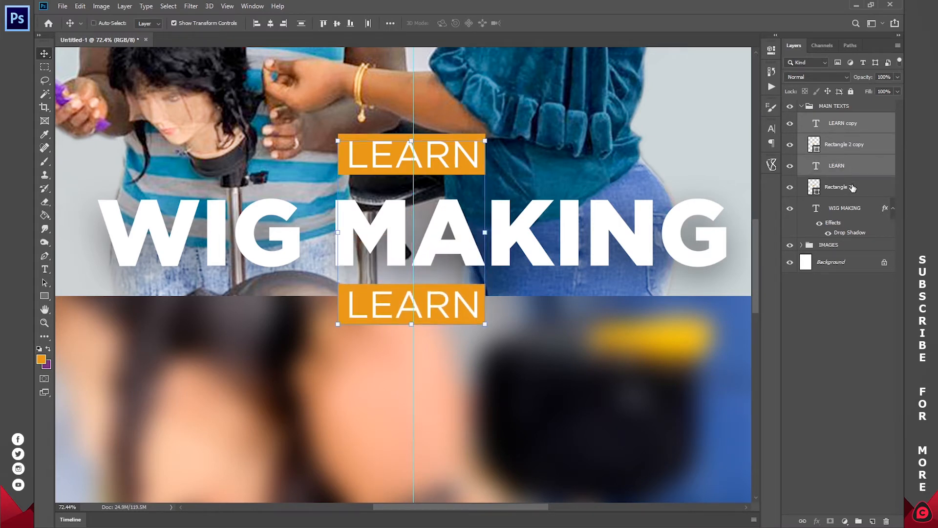
pyautogui.keyDown('ctrl'); pyautogui.click(853, 188); pyautogui.keyUp('ctrl')
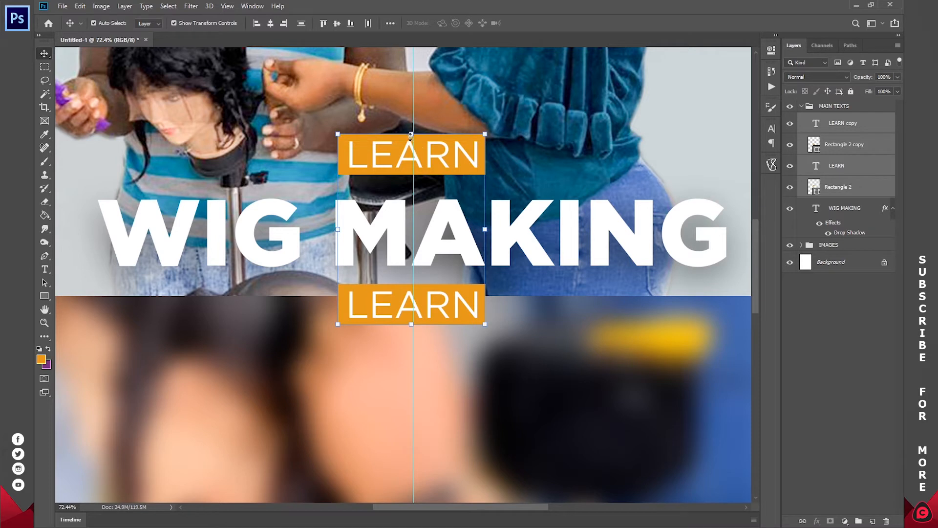
pyautogui.press('ctrl')
pyautogui.moveTo(434, 147); pyautogui.dragTo(436, 147)
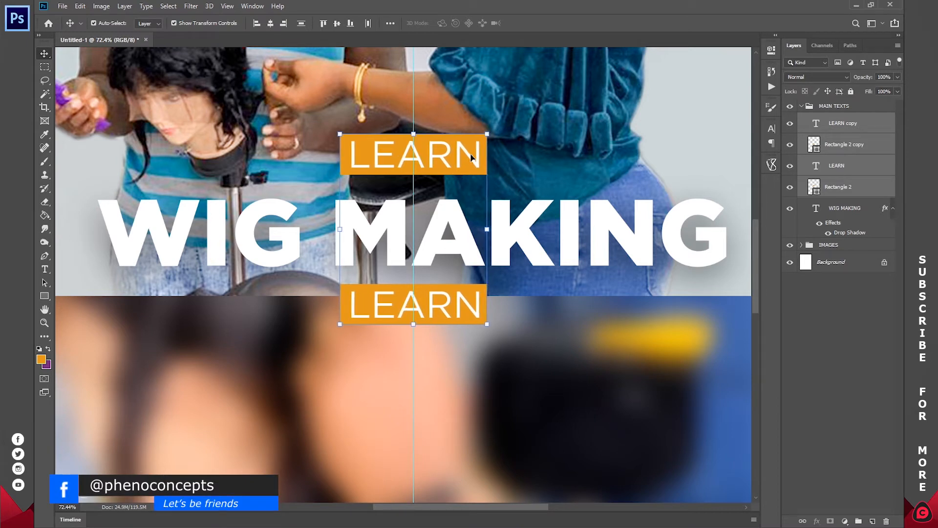
pyautogui.click(854, 302)
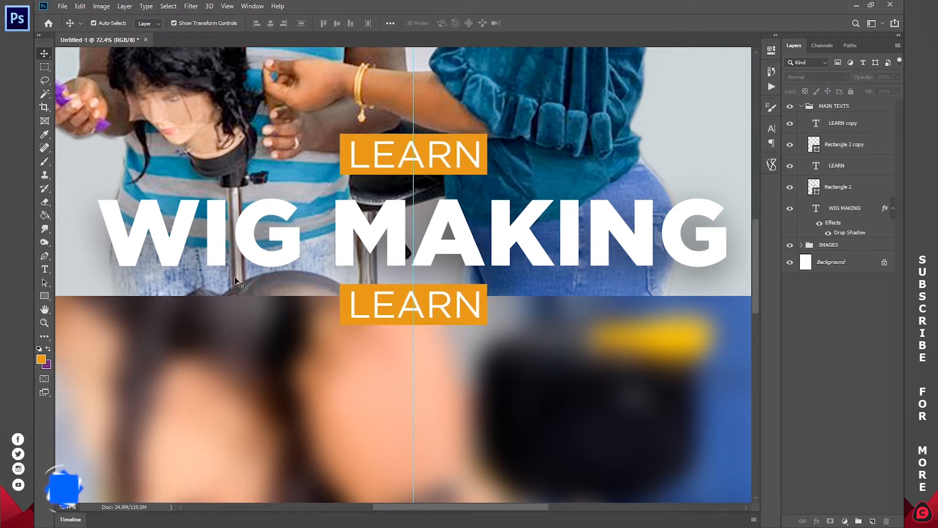
# Step: Replace the text in the lower orange label with WITH
pyautogui.click(45, 270)
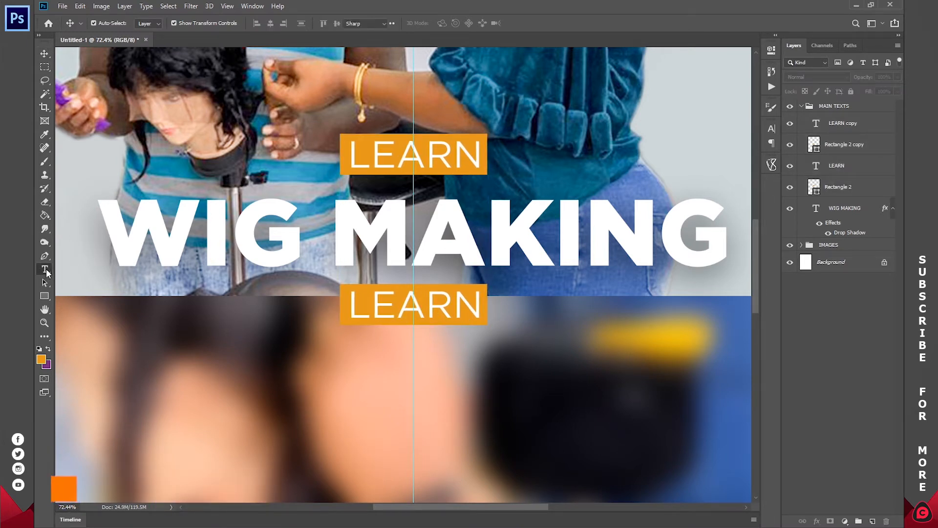
pyautogui.doubleClick(415, 313)
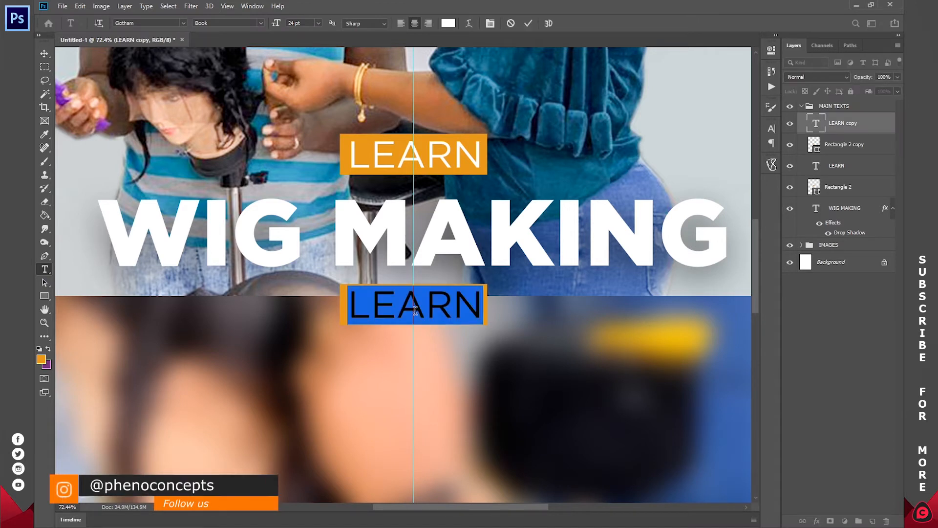
pyautogui.write('WITH')
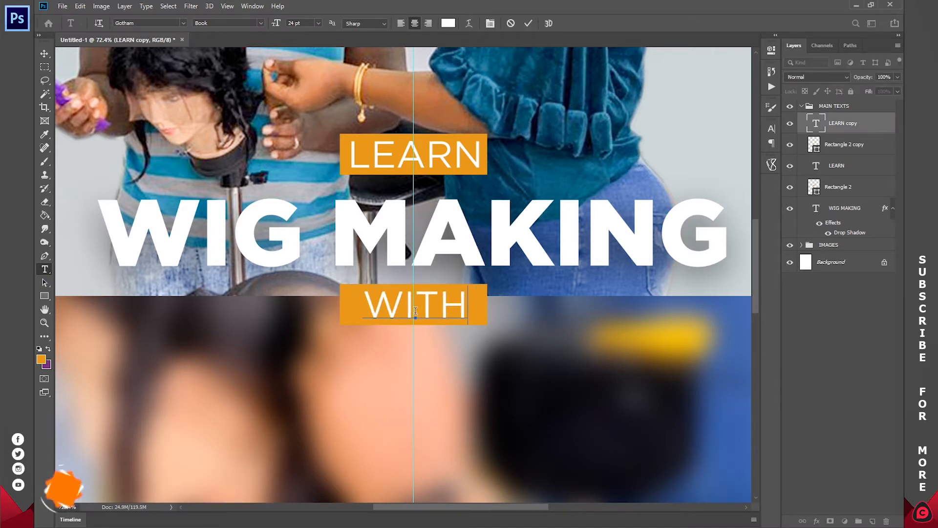
# Step: Extend the lower orange label's text to read WITH GLAMWIGS REVAMP
pyautogui.write(' GLAM')
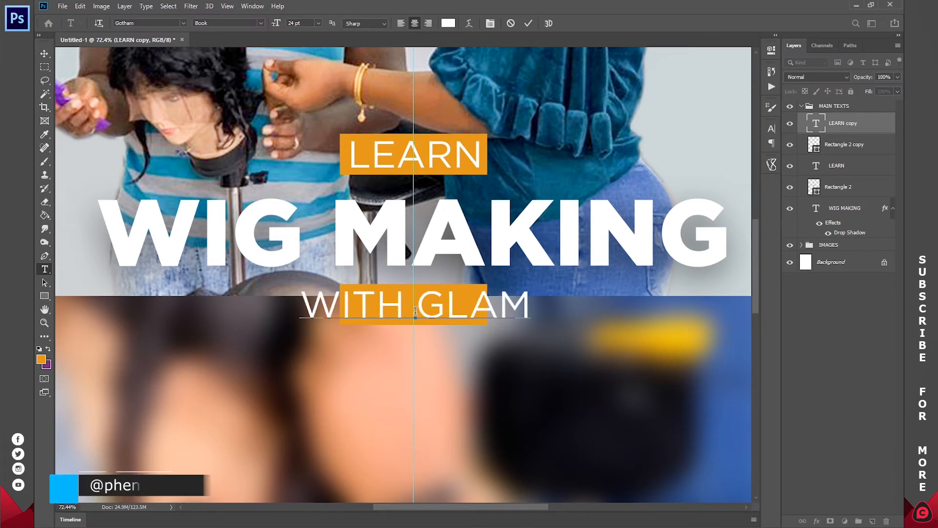
pyautogui.write('WIGS REVAMP')
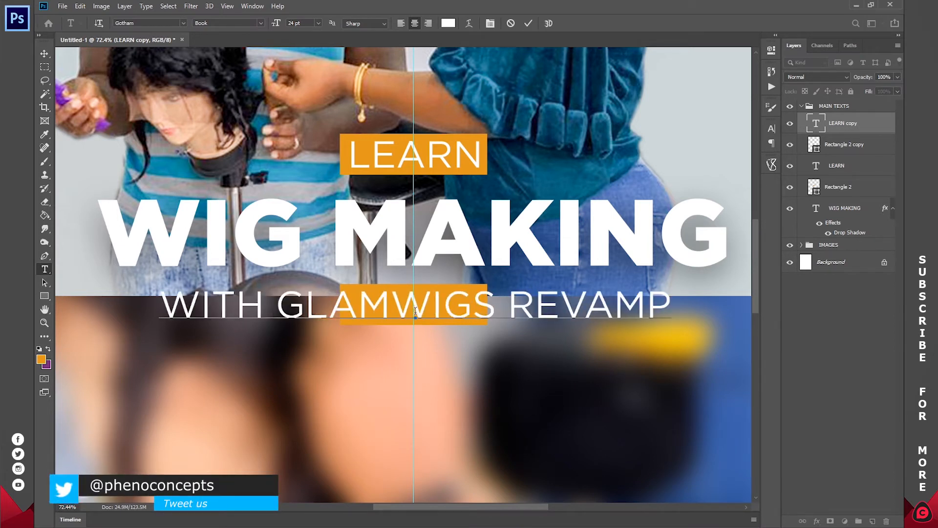
pyautogui.click(530, 23)
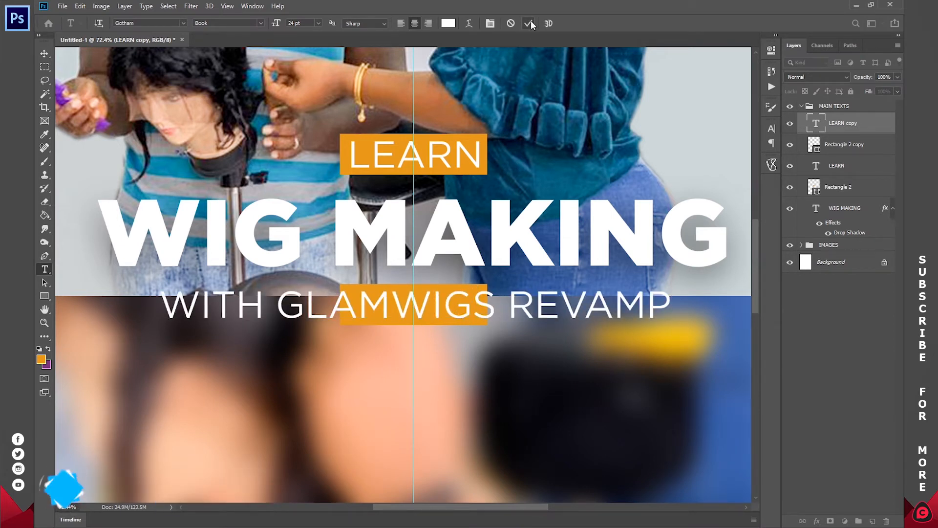
# Step: Widen the orange rectangle behind WITH GLAMWIGS REVAMP on both sides until it spans the whole text with a small margin
pyautogui.click(842, 146)
pyautogui.click(43, 54)
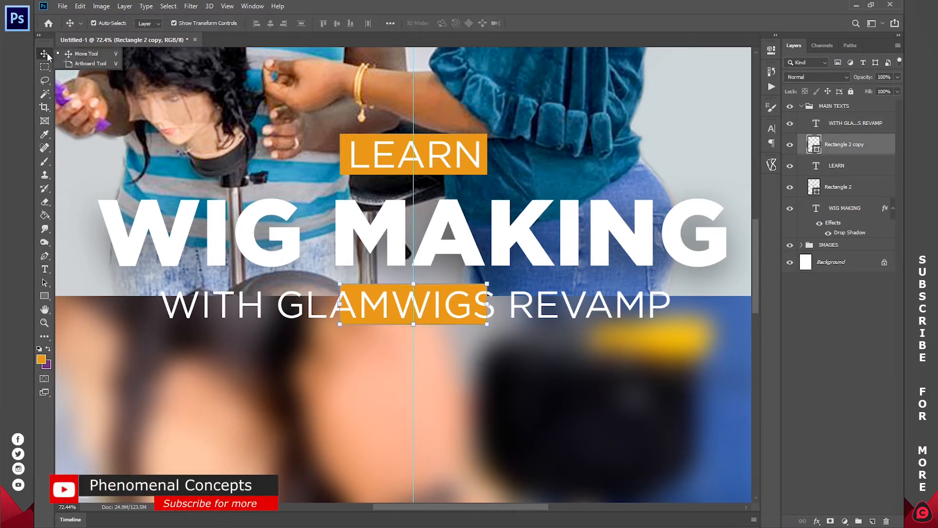
pyautogui.moveTo(340, 304); pyautogui.dragTo(151, 304)
pyautogui.moveTo(488, 305); pyautogui.dragTo(683, 303)
pyautogui.click(535, 25)
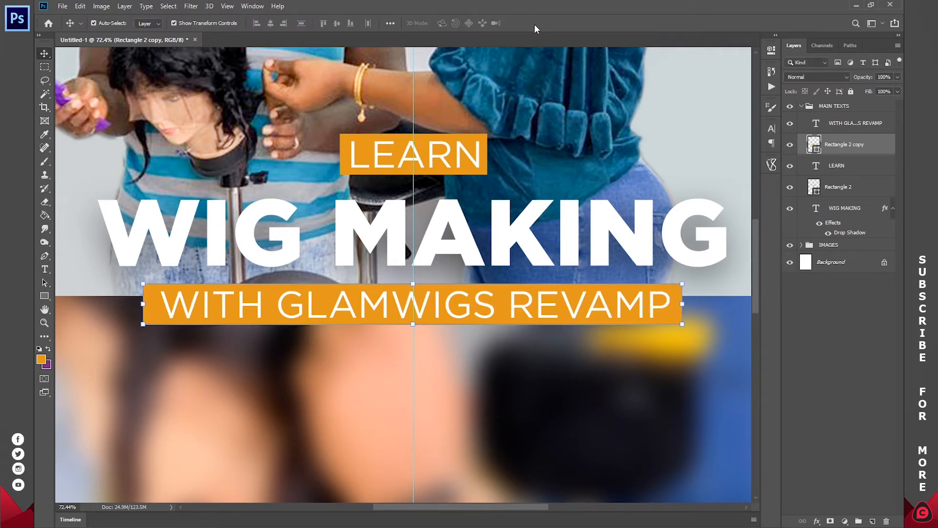
# Step: Collapse the MAIN TEXTS group and move it up slightly so the lower label sits on the photo's bottom edge
pyautogui.click(48, 325)
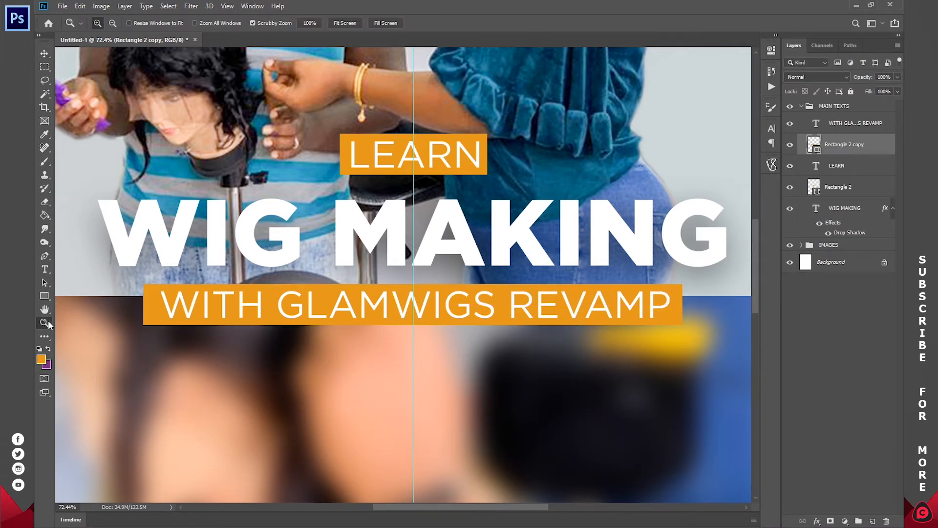
pyautogui.click(345, 23)
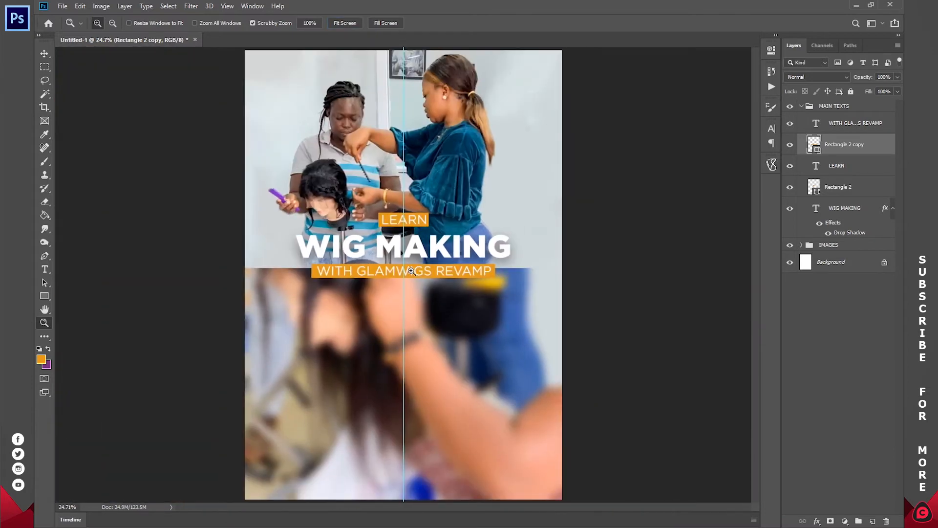
pyautogui.click(893, 208)
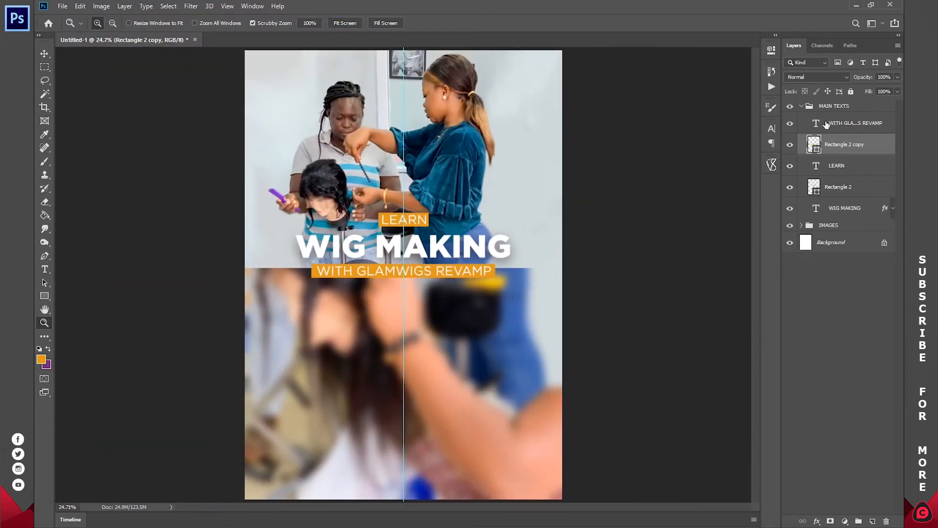
pyautogui.click(801, 107)
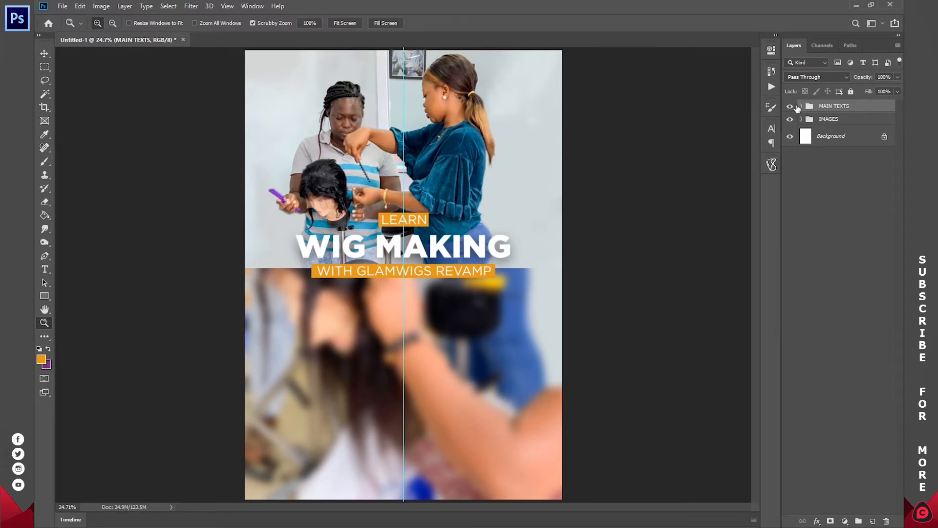
pyautogui.press('v')
pyautogui.moveTo(537, 301); pyautogui.dragTo(537, 292)
pyautogui.press('ctrl')
pyautogui.click(846, 218)
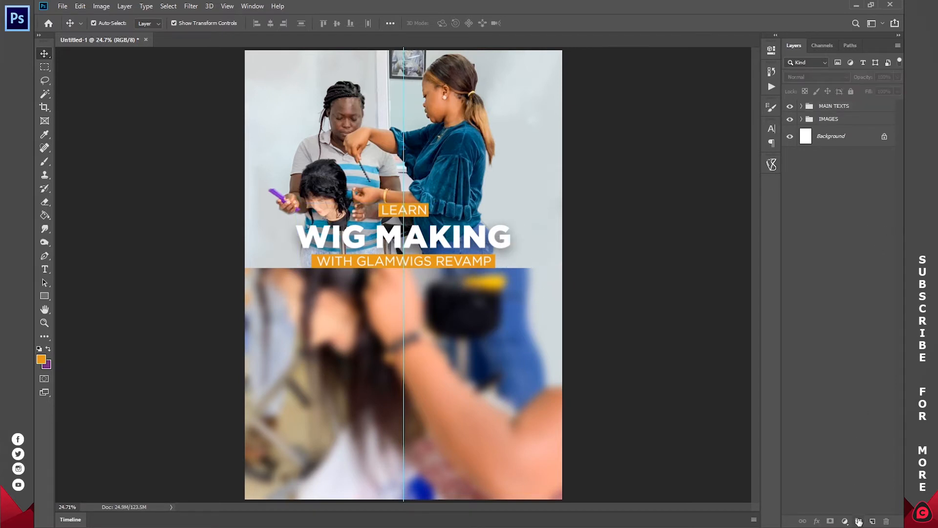
# Step: Create a layer group named ITEMS above MAIN TEXTS
pyautogui.click(859, 521)
pyautogui.doubleClick(829, 106)
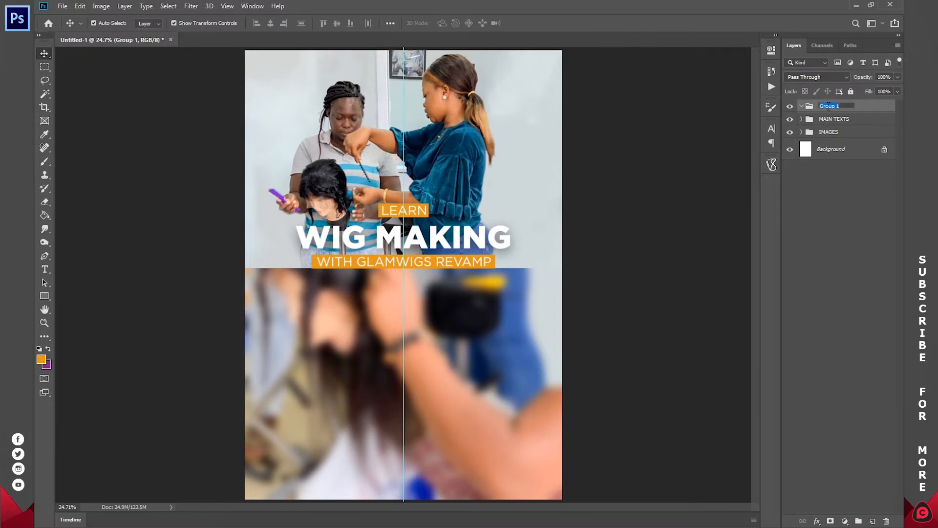
pyautogui.write('ITEMS')
pyautogui.press('Return')
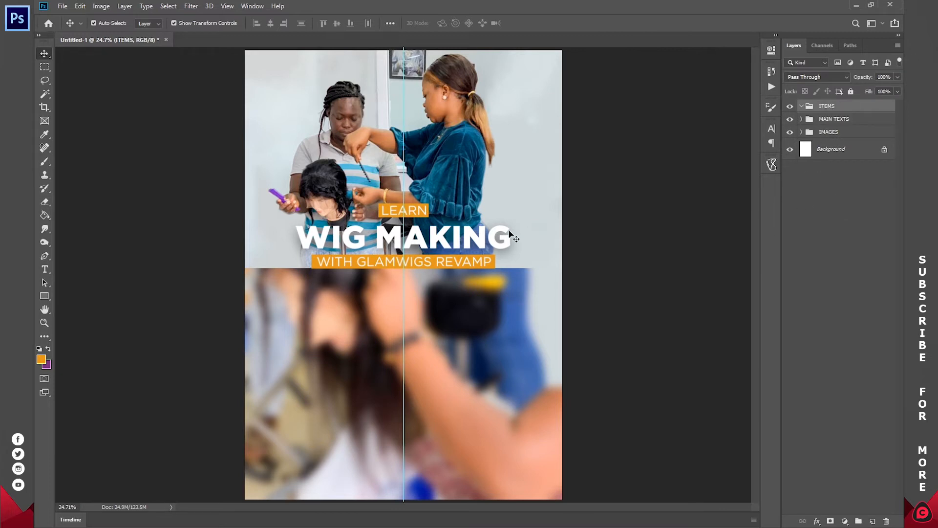
# Step: Draw an orange rectangle about 466 by 507 px just below the headline, over the blurred photo
pyautogui.click(43, 296)
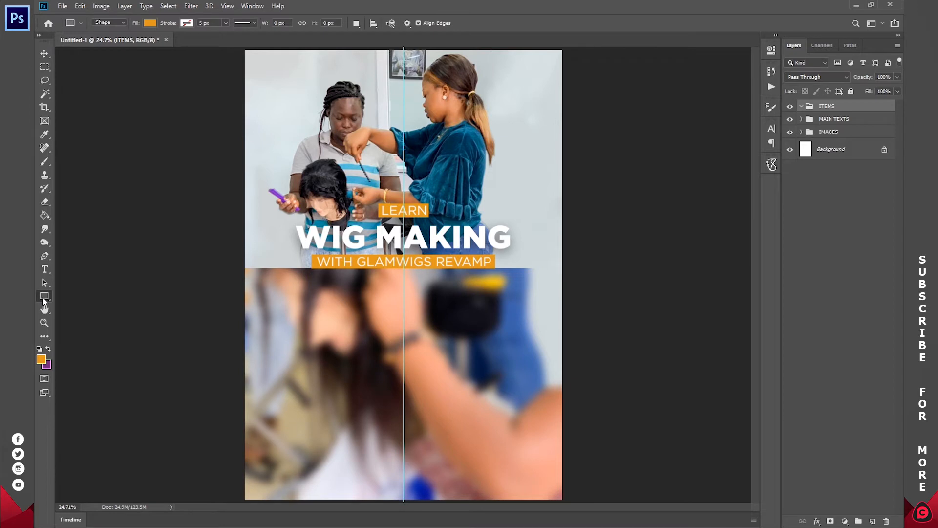
pyautogui.moveTo(378, 281)
pyautogui.mouseDown()
pyautogui.moveTo(423, 308)
pyautogui.moveTo(438, 346)
pyautogui.mouseUp()
pyautogui.click(441, 346)
pyautogui.click(505, 199)
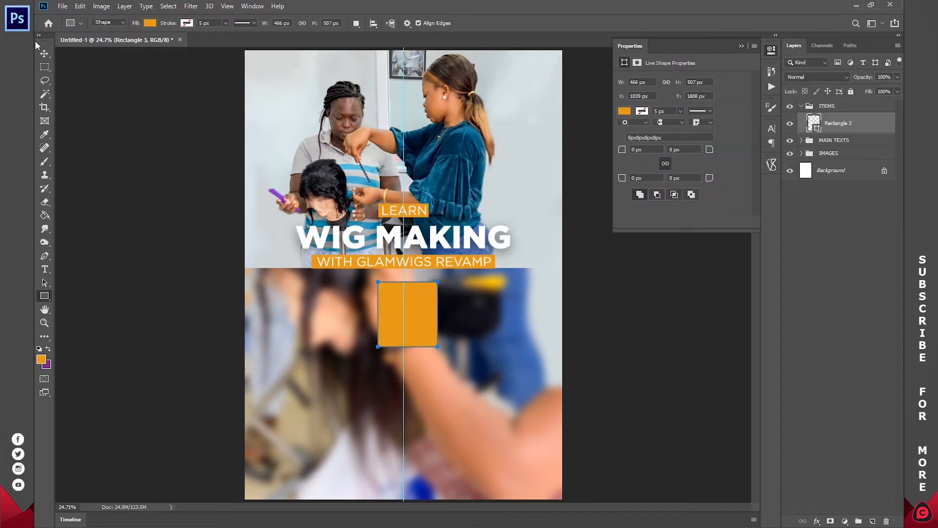
# Step: Resize the new rectangle to about 938 by 742 px and center it on the vertical guide just below the headline labels
pyautogui.press('v')
pyautogui.moveTo(377, 346); pyautogui.dragTo(318, 376)
pyautogui.moveTo(416, 334); pyautogui.dragTo(442, 327)
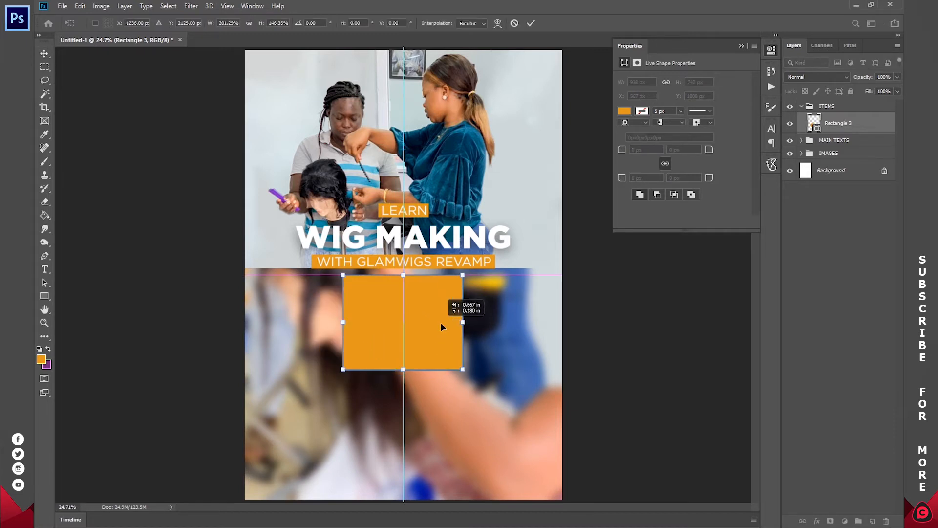
pyautogui.click(532, 22)
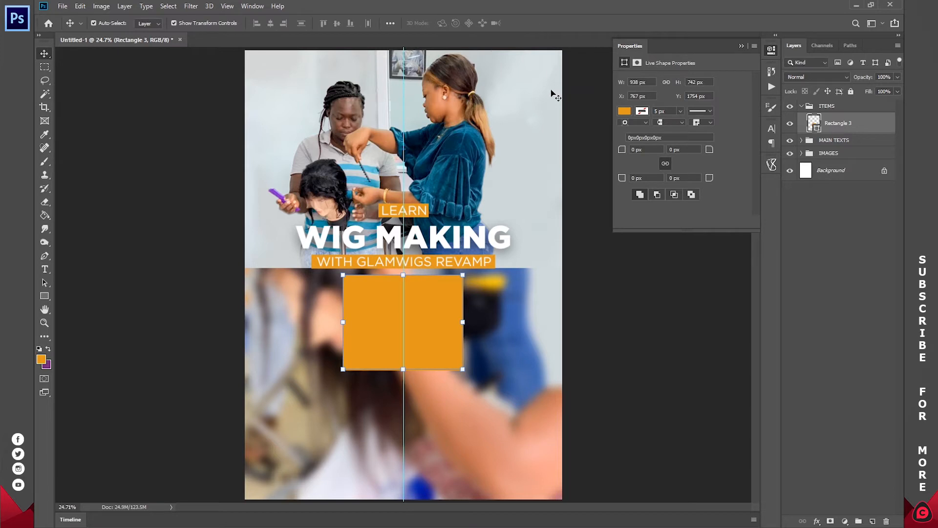
# Step: Change the large rectangle's fill to the purple background color, 73287e
pyautogui.doubleClick(815, 124)
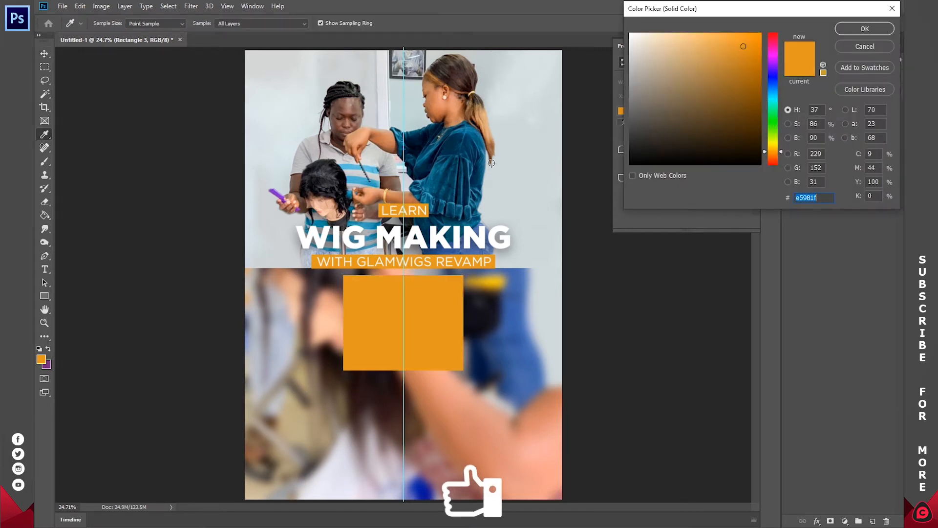
pyautogui.click(49, 365)
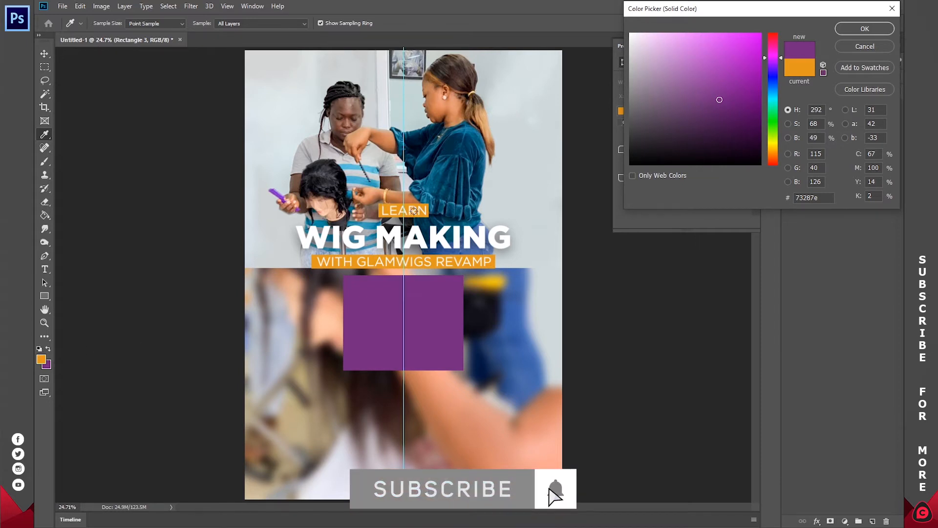
pyautogui.click(860, 32)
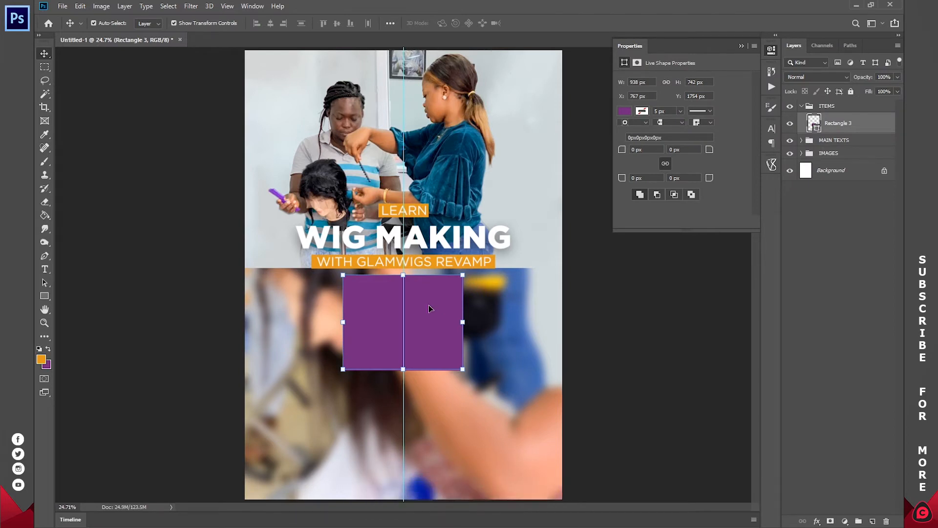
# Step: Duplicate the purple rectangle to its right and scale the copy to about 810 by 641 px, flush with the page's right edge
pyautogui.moveTo(421, 307); pyautogui.dragTo(524, 305)
pyautogui.moveTo(505, 274); pyautogui.dragTo(515, 306)
pyautogui.click(531, 24)
# Step: Rename the layer of the larger middle rectangle CENTER
pyautogui.click(837, 144)
pyautogui.click(836, 123)
pyautogui.click(836, 124)
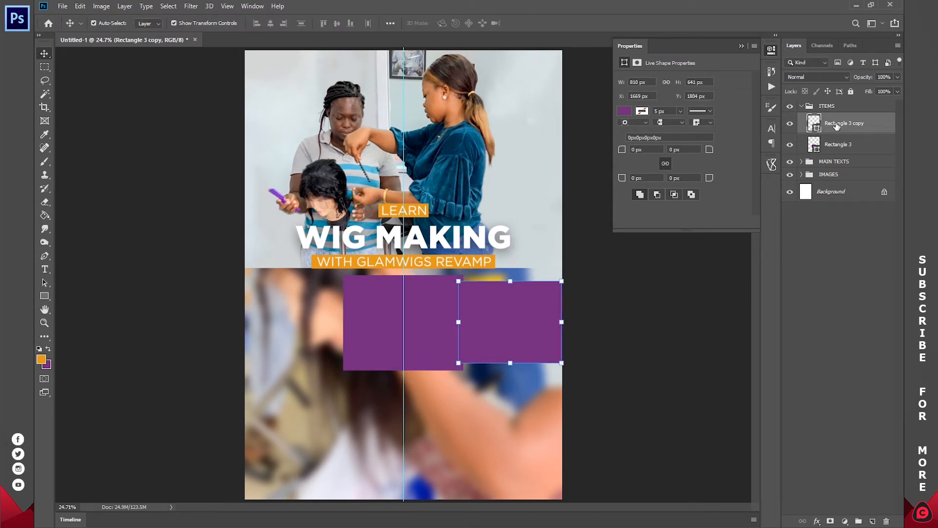
pyautogui.click(836, 145)
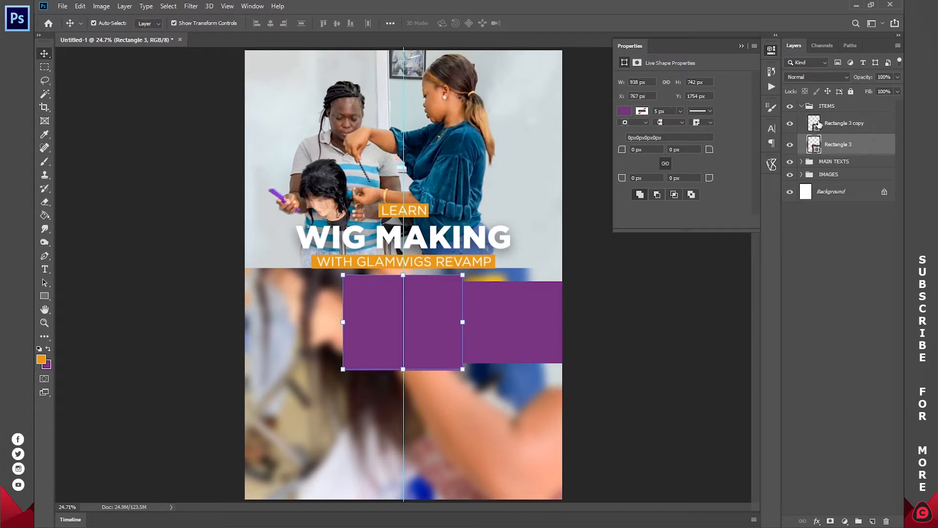
pyautogui.doubleClick(839, 144)
pyautogui.write('CENTER')
pyautogui.press('Return')
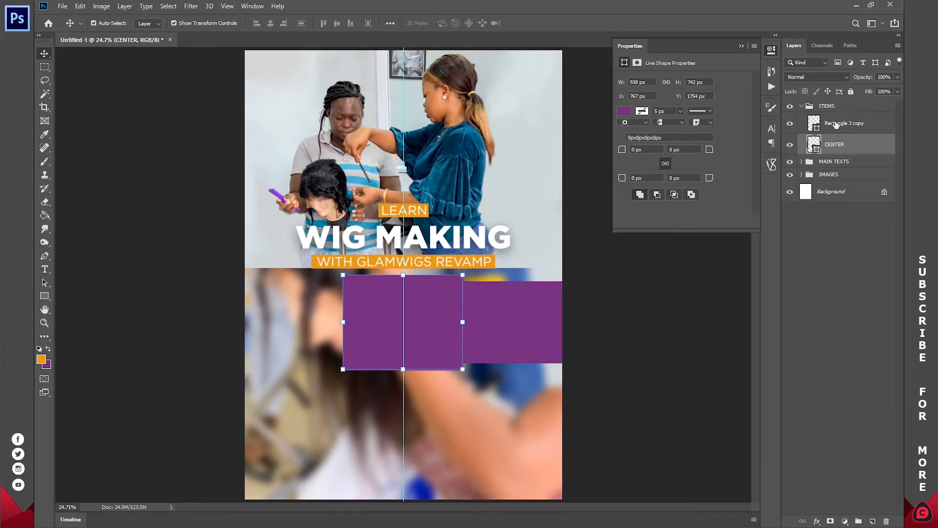
# Step: Rename the layer of the smaller purple rectangle copy RIGHT
pyautogui.click(837, 125)
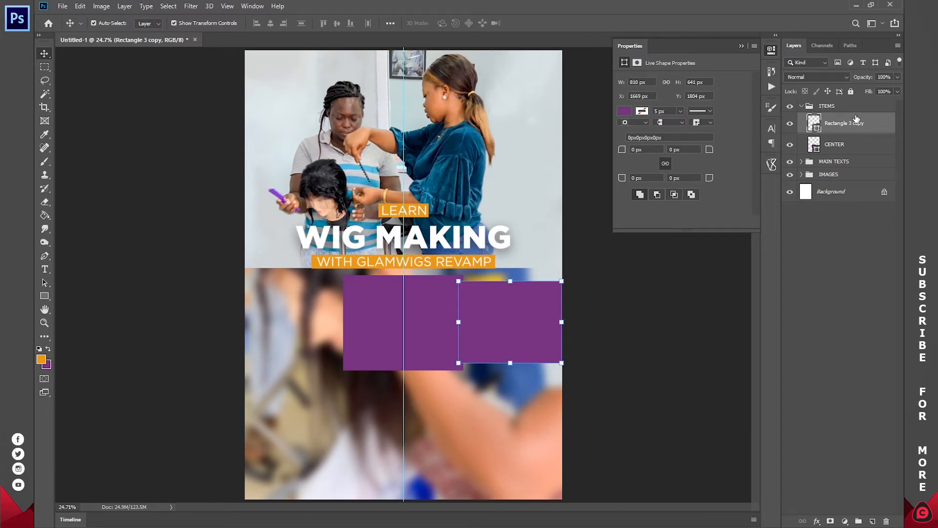
pyautogui.doubleClick(840, 124)
pyautogui.write('RIGHT')
pyautogui.press('Return')
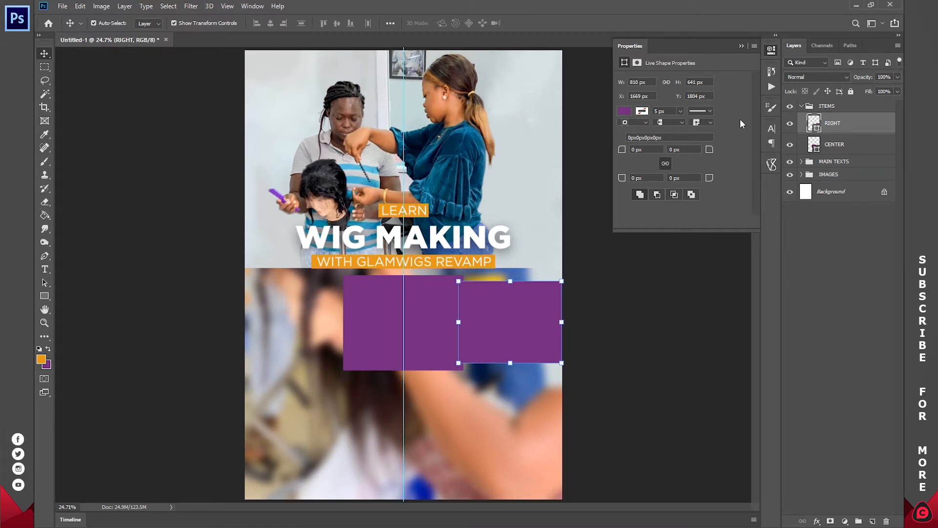
# Step: Duplicate the RIGHT rectangle as a layer named LEFT and move it straight across to the page's left edge
pyautogui.hotkey('ctrl', 'j')
pyautogui.doubleClick(833, 123)
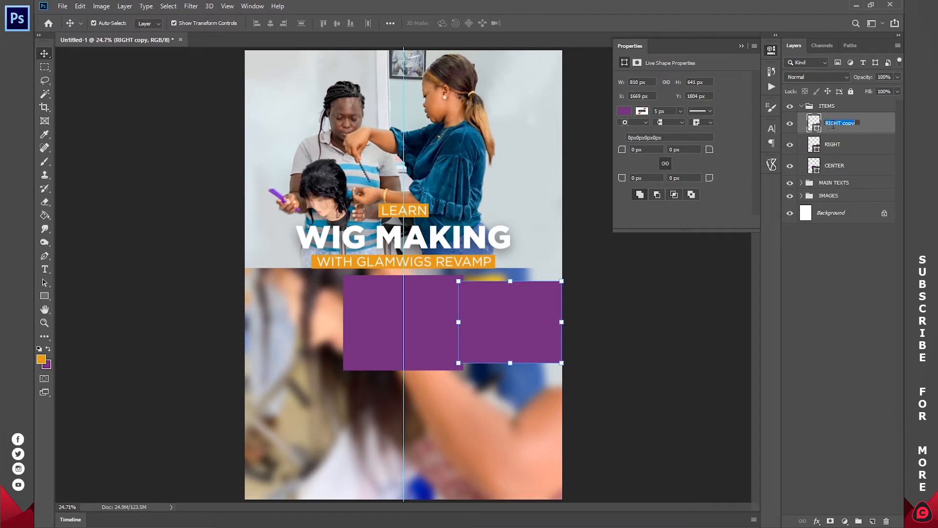
pyautogui.write('LEFT')
pyautogui.press('Return')
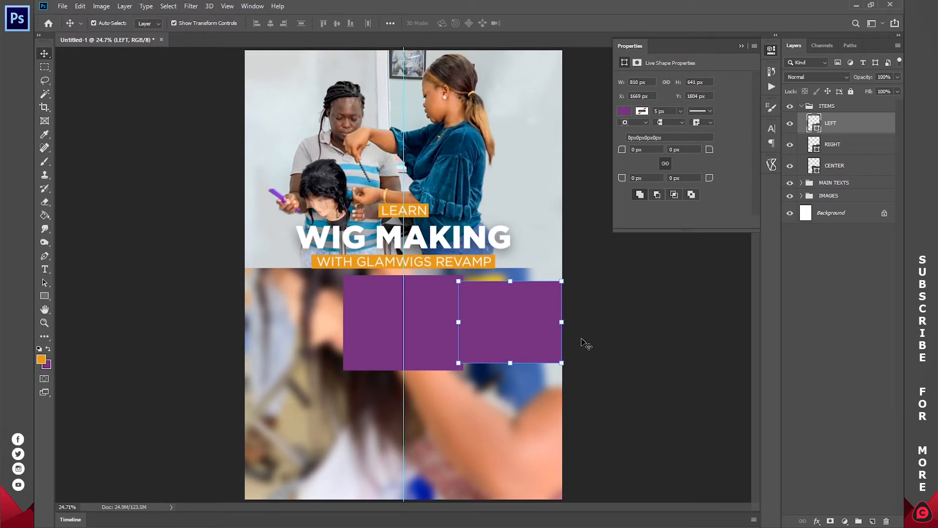
pyautogui.moveTo(527, 312); pyautogui.dragTo(319, 313)
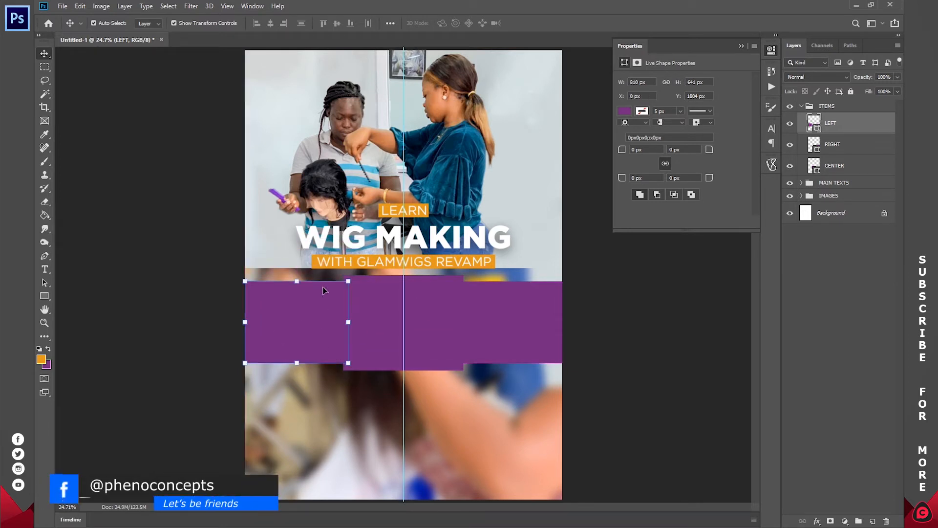
# Step: Move the LEFT and RIGHT layers together below CENTER within the ITEMS group and deselect them
pyautogui.keyDown('shift'); pyautogui.click(842, 144); pyautogui.keyUp('shift')
pyautogui.moveTo(842, 138); pyautogui.dragTo(849, 177)
pyautogui.click(851, 243)
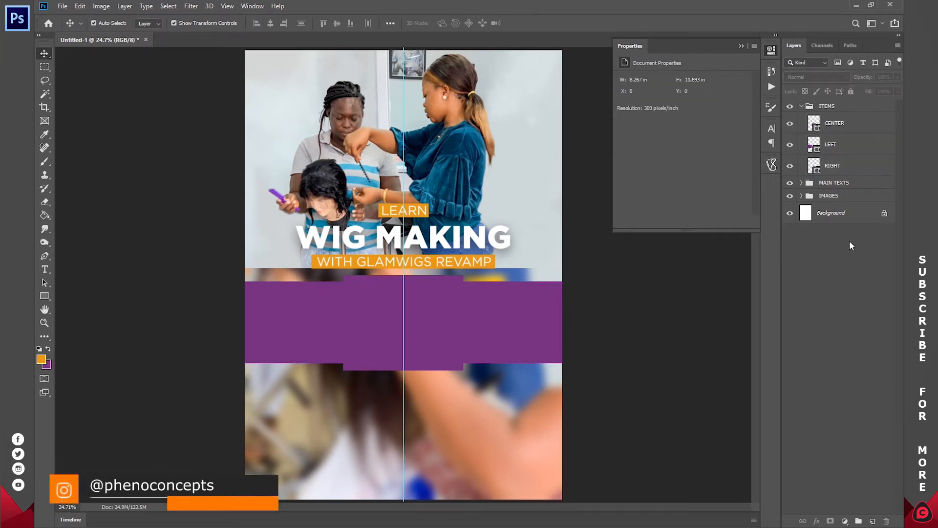
# Step: Apply a black Multiply drop shadow to the CENTER rectangle with 50% opacity, 90° angle, 30 px distance and 100 px size
pyautogui.click(846, 126)
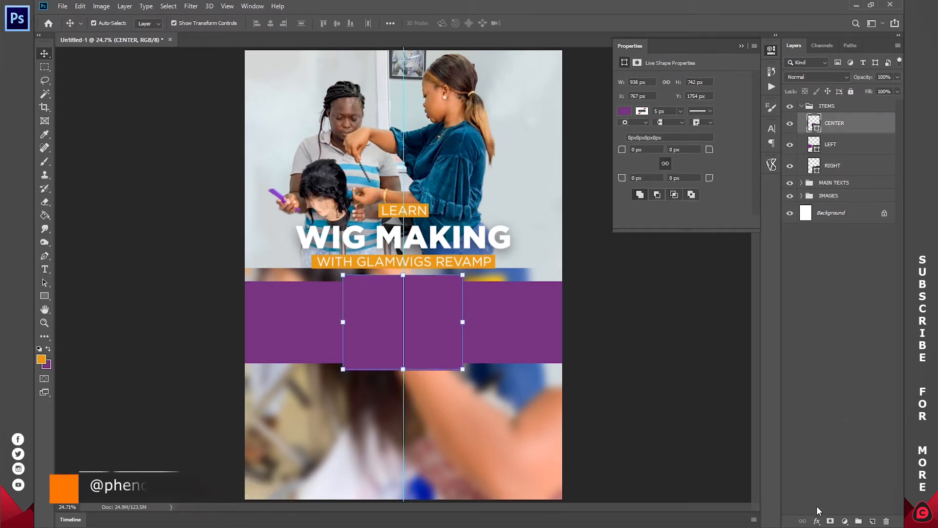
pyautogui.click(816, 521)
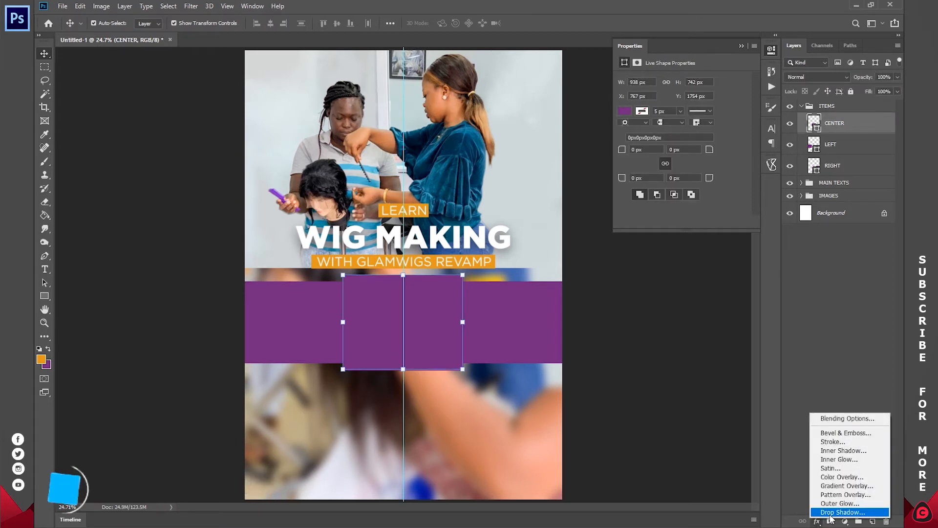
pyautogui.click(836, 512)
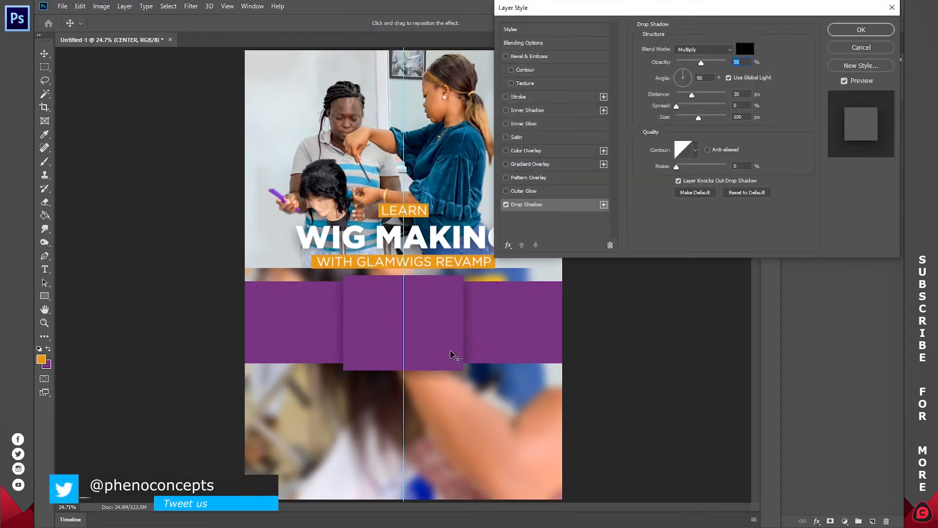
pyautogui.click(506, 205)
pyautogui.click(506, 204)
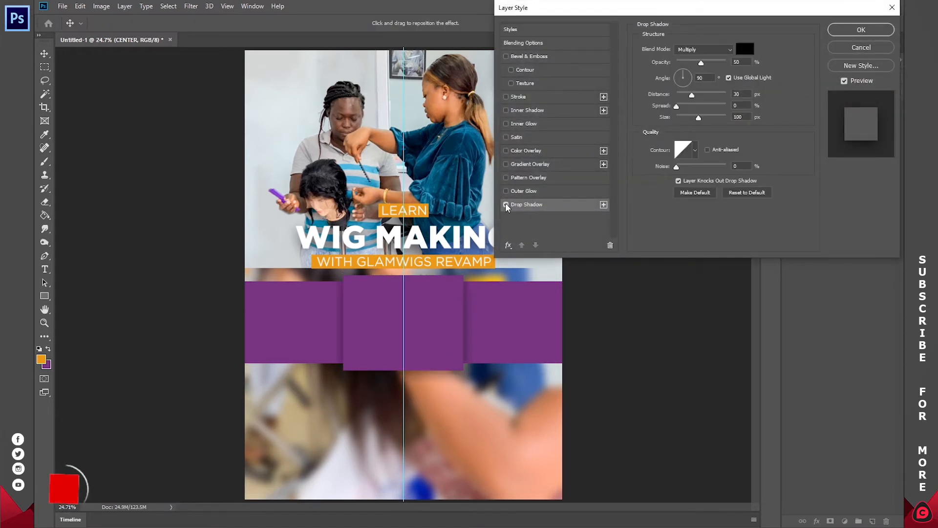
pyautogui.click(854, 31)
# Step: Add the two-line centred text 6 DAYS / PROGRAM on the middle purple panel and collapse the CENTER layer's effects list
pyautogui.press('z')
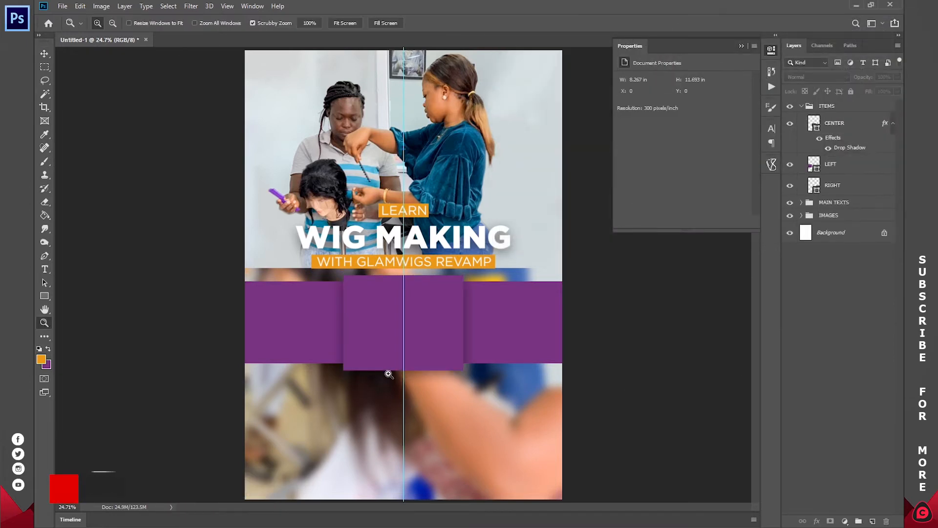
pyautogui.moveTo(419, 371); pyautogui.dragTo(434, 365)
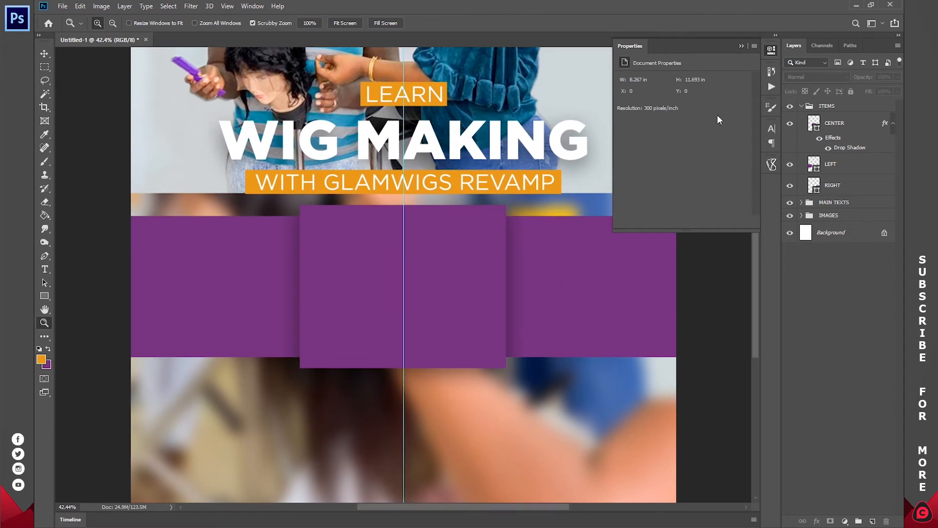
pyautogui.click(45, 269)
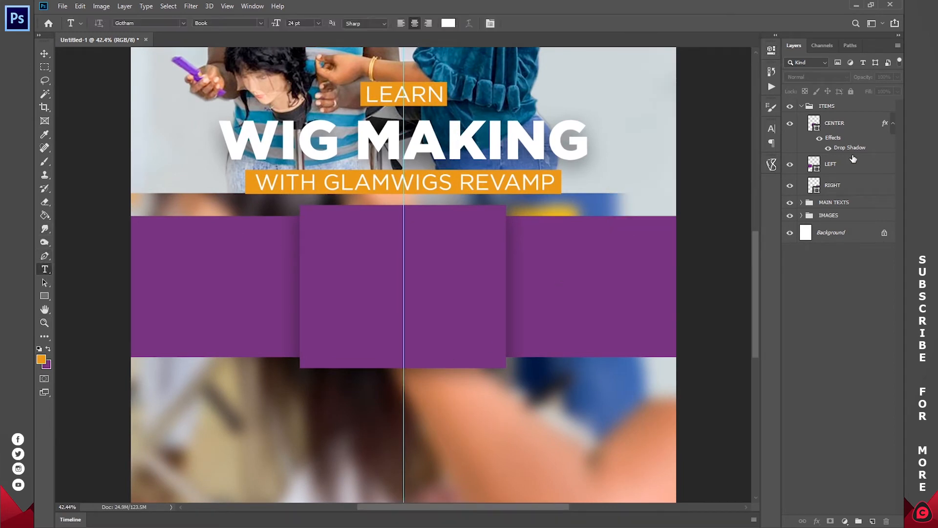
pyautogui.click(893, 124)
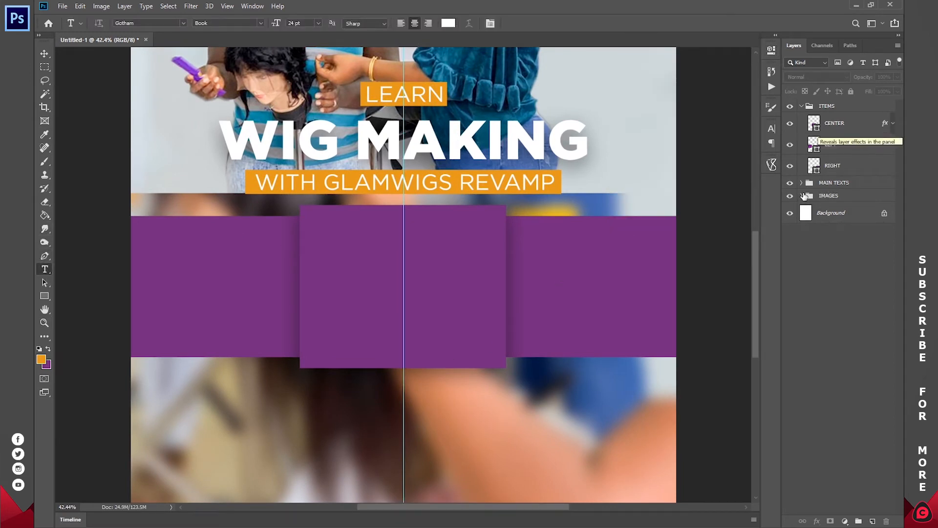
pyautogui.click(390, 289)
pyautogui.write('6 DYA')
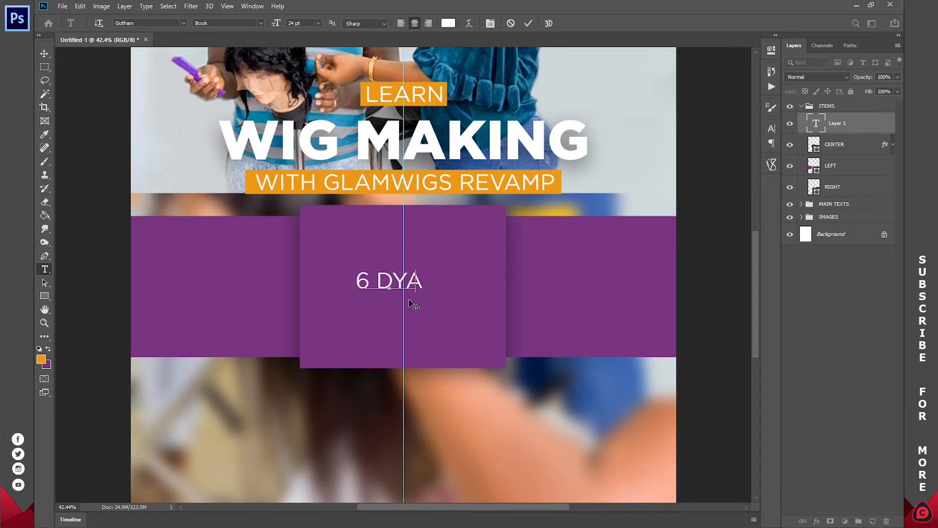
pyautogui.press('BackSpace')
pyautogui.press('BackSpace')
pyautogui.write('AYS')
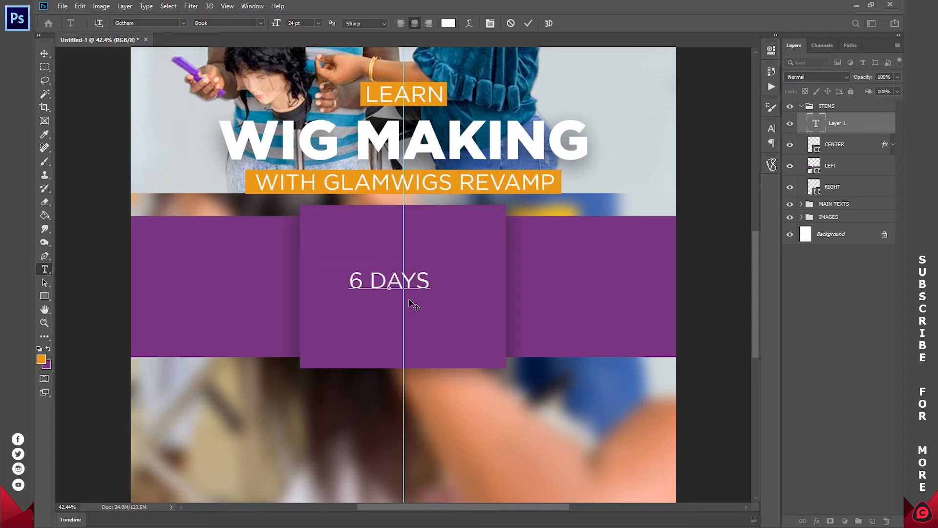
pyautogui.press('Return')
pyautogui.write('PROGRAM')
# Step: Set the font of the whole 6 DAYS PROGRAM text to Gotham Black
pyautogui.moveTo(450, 308); pyautogui.dragTo(347, 269)
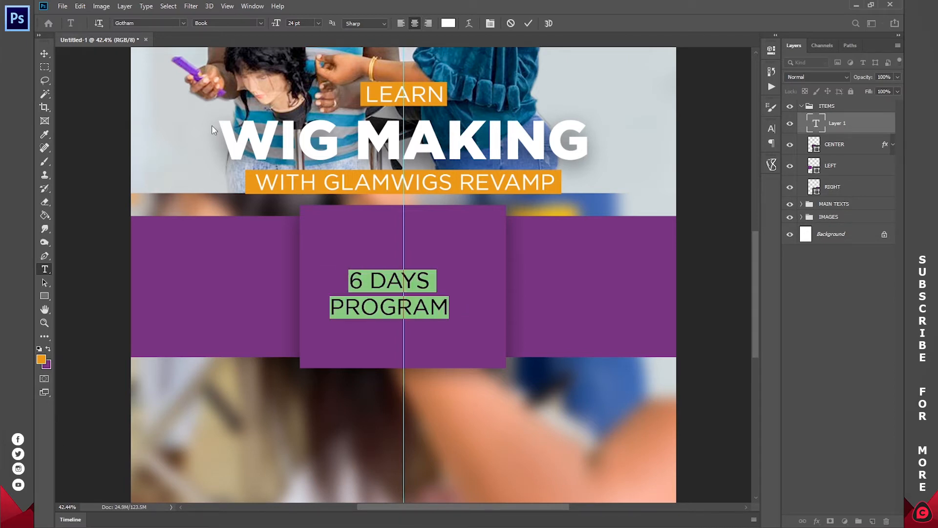
pyautogui.click(182, 23)
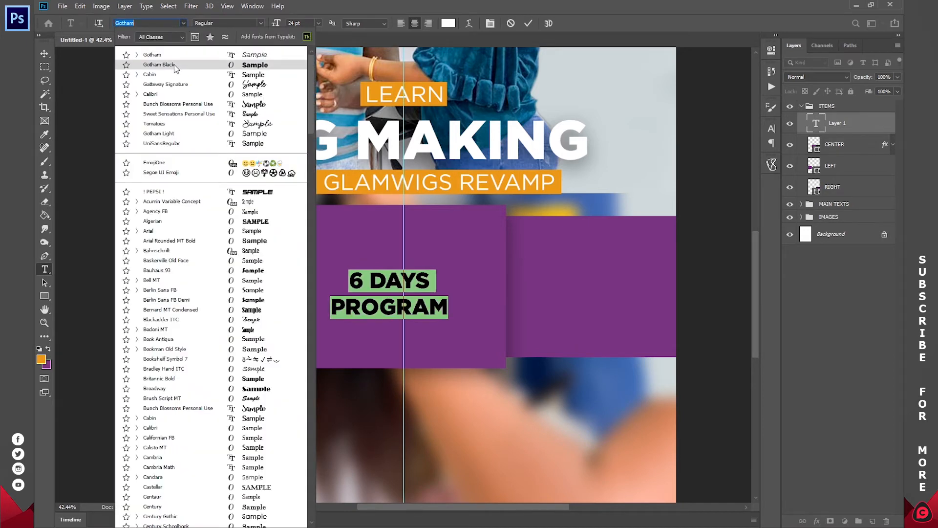
pyautogui.click(174, 65)
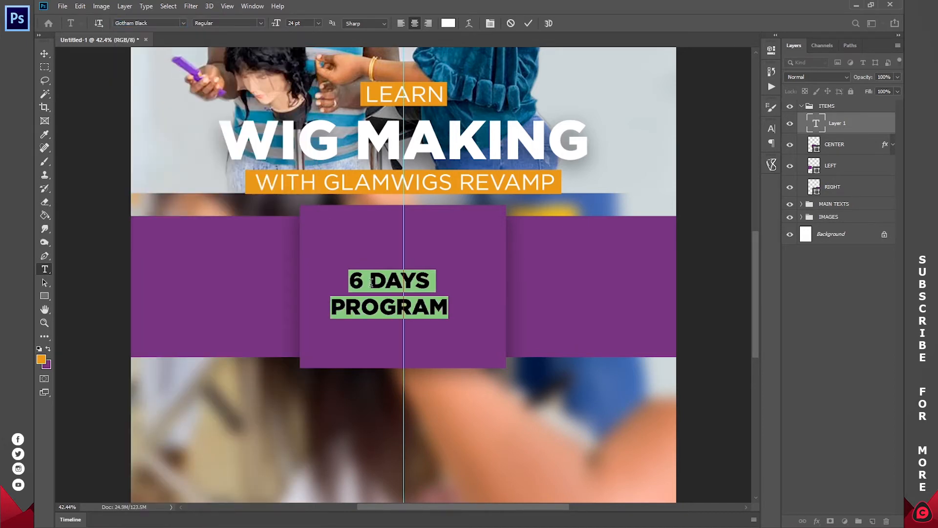
# Step: Set the 6 DAYS line to 48 pt and centre the text block horizontally on the middle panel's guide
pyautogui.tripleClick(415, 288)
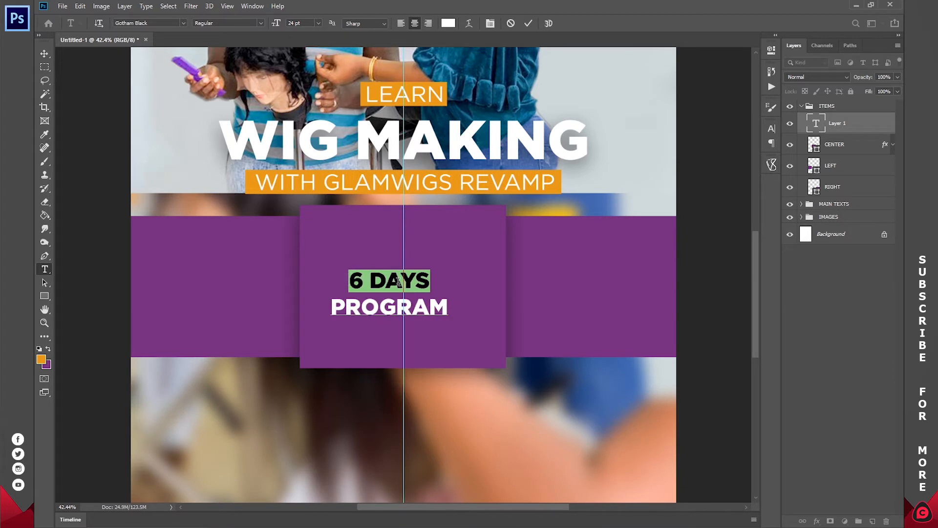
pyautogui.click(319, 22)
pyautogui.click(315, 140)
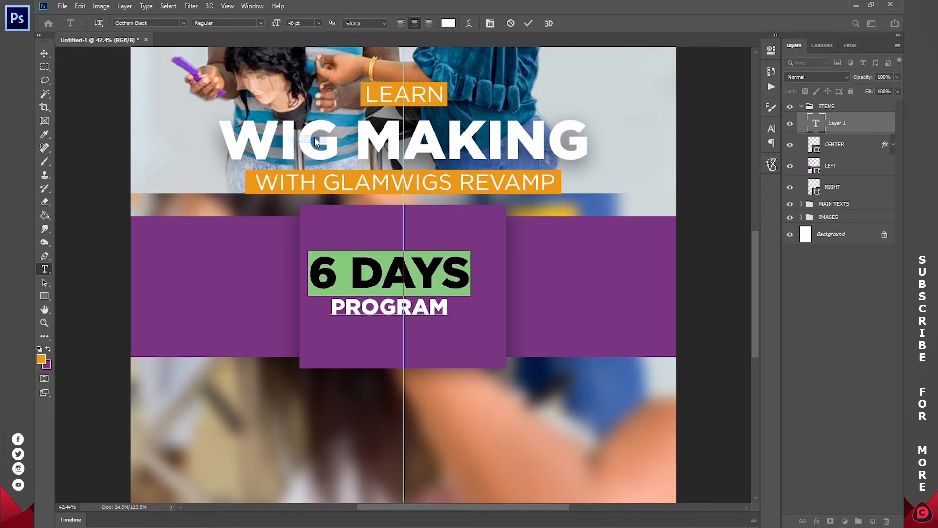
pyautogui.click(437, 332)
pyautogui.moveTo(439, 333); pyautogui.dragTo(442, 332)
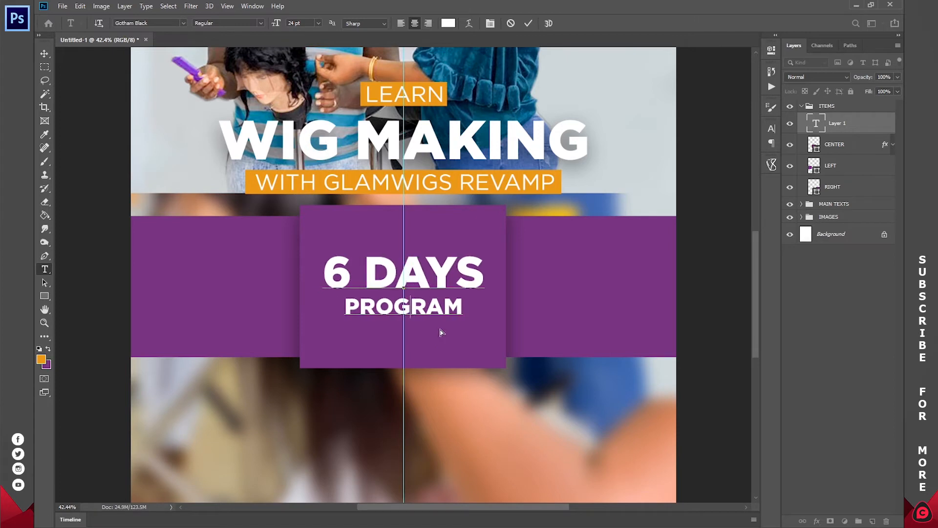
pyautogui.click(529, 24)
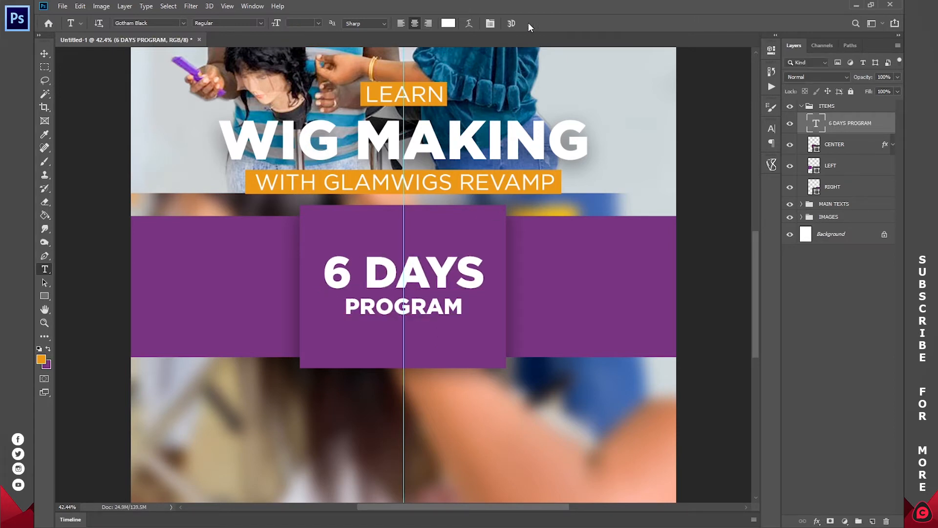
# Step: Add the heading COURSES on a text layer directly above LEFT and place it in the left panel's upper-left area
pyautogui.click(847, 148)
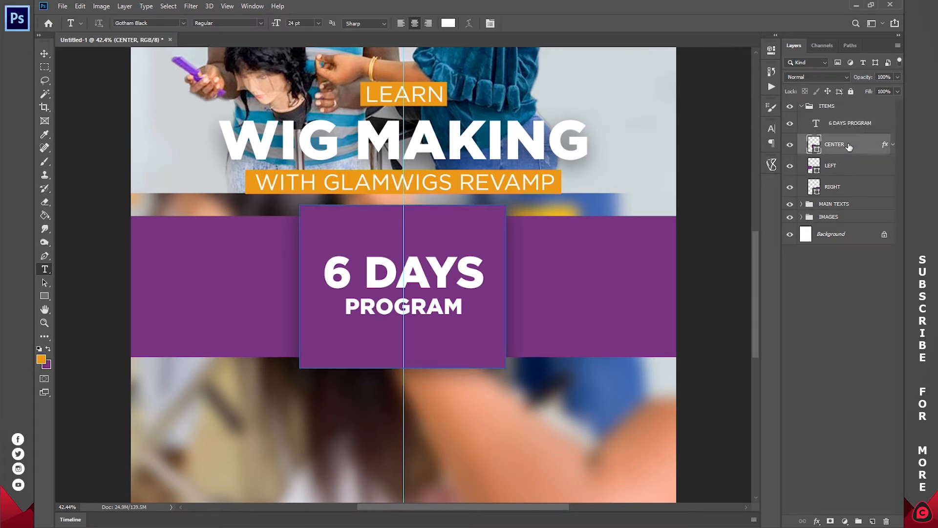
pyautogui.click(850, 167)
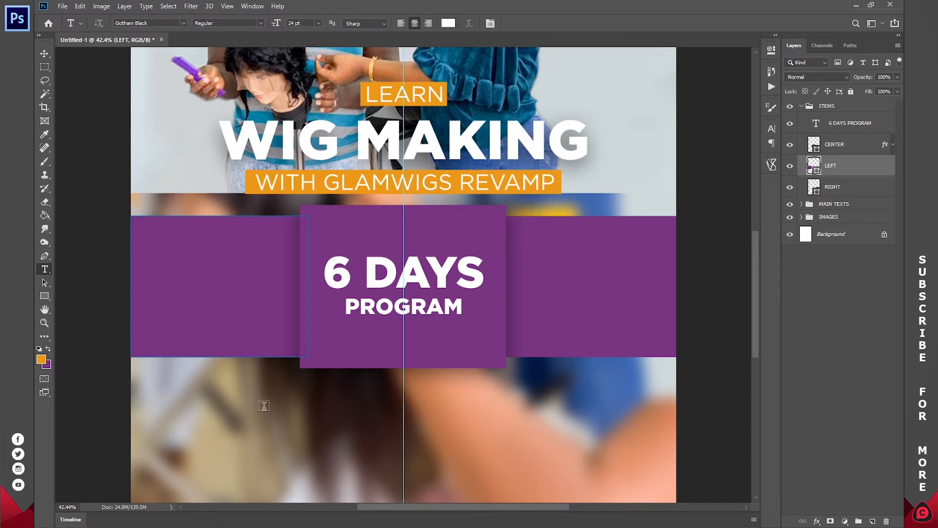
pyautogui.click(262, 404)
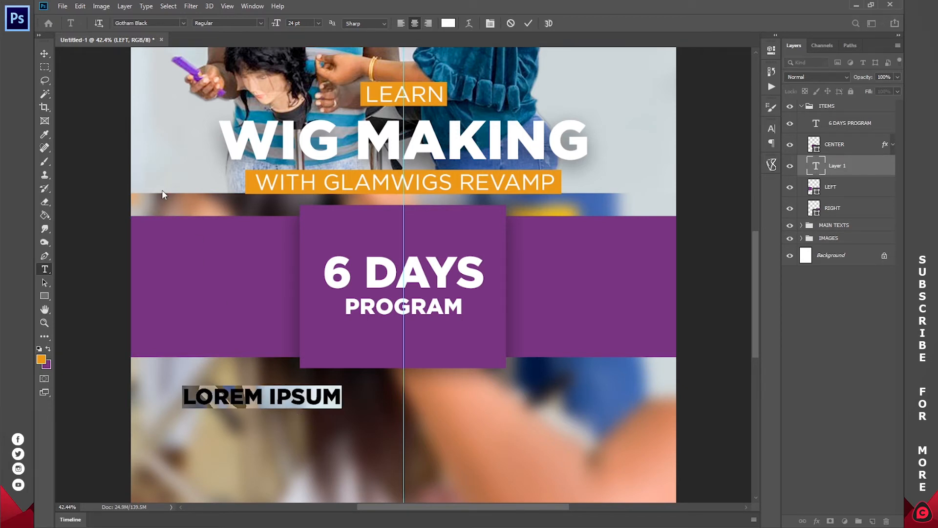
pyautogui.write('COURSES')
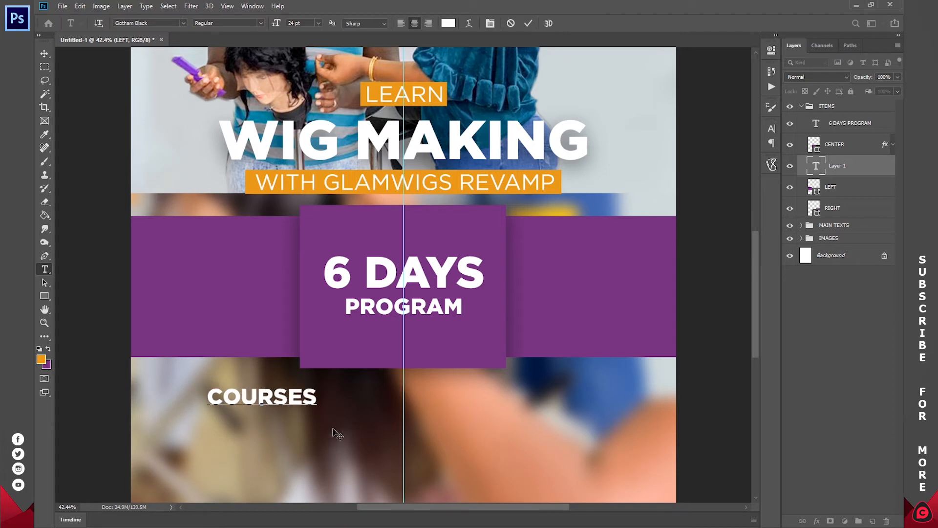
pyautogui.moveTo(337, 434); pyautogui.dragTo(267, 263)
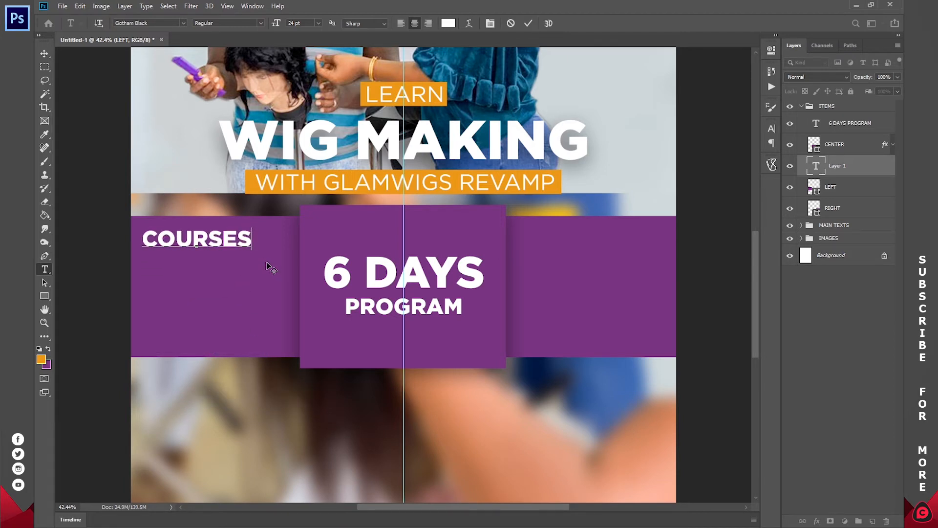
pyautogui.click(528, 22)
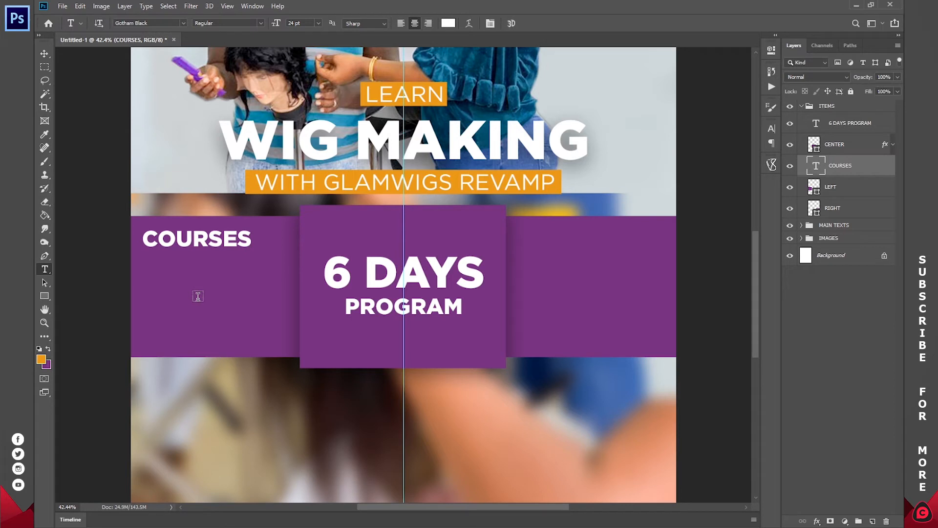
# Step: Add three left-aligned placeholder lines, JHKASDHJKHD, HSDNKJASDS and NSADHYUND, and place them beneath the COURSES heading
pyautogui.click(198, 297)
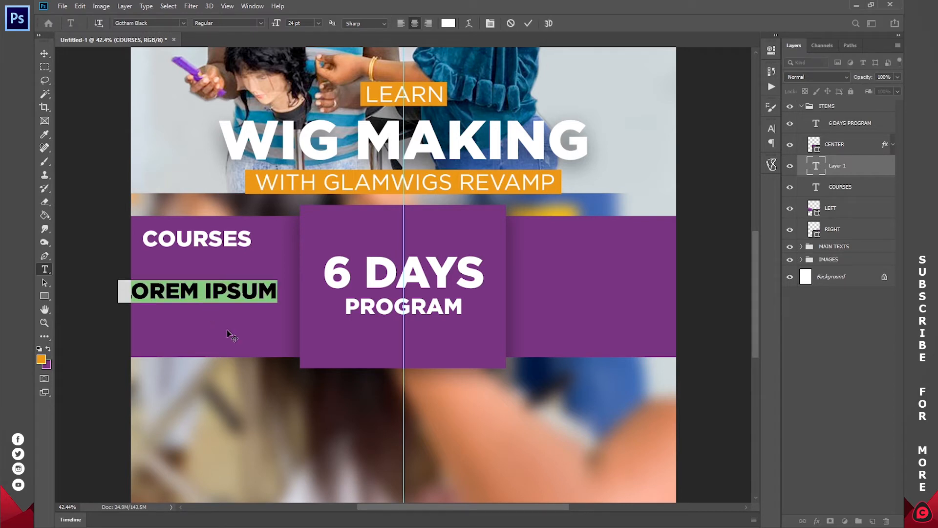
pyautogui.write('HKASDHJKHD ISDNKJASDS NSADHYUND')
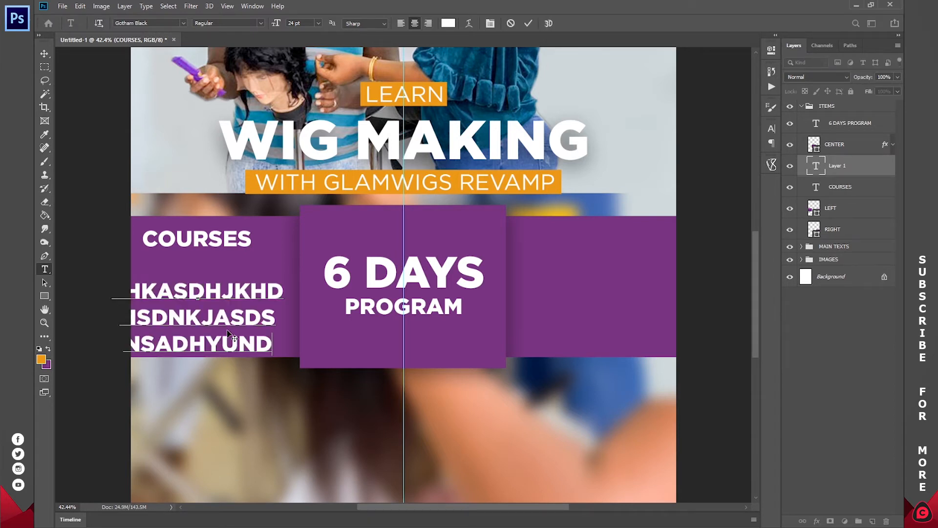
pyautogui.moveTo(272, 344); pyautogui.dragTo(109, 280)
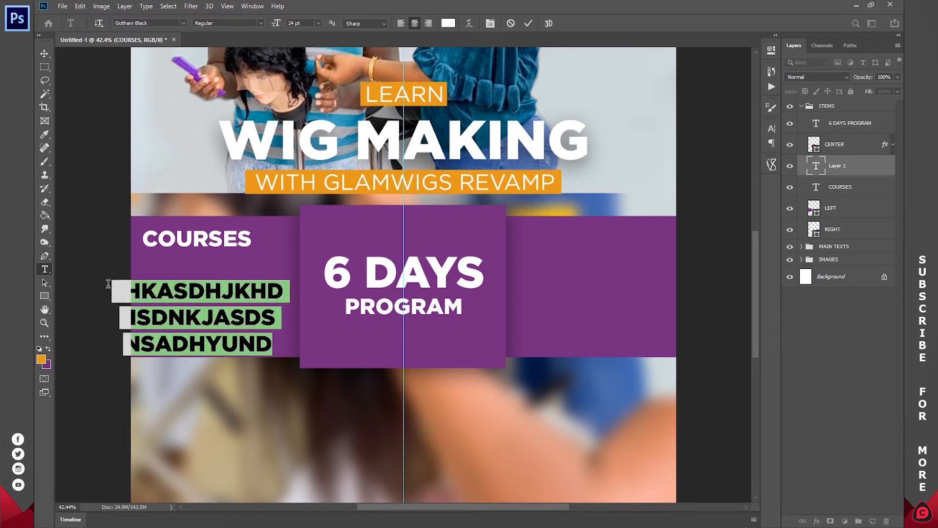
pyautogui.click(402, 24)
pyautogui.moveTo(320, 381); pyautogui.dragTo(261, 362)
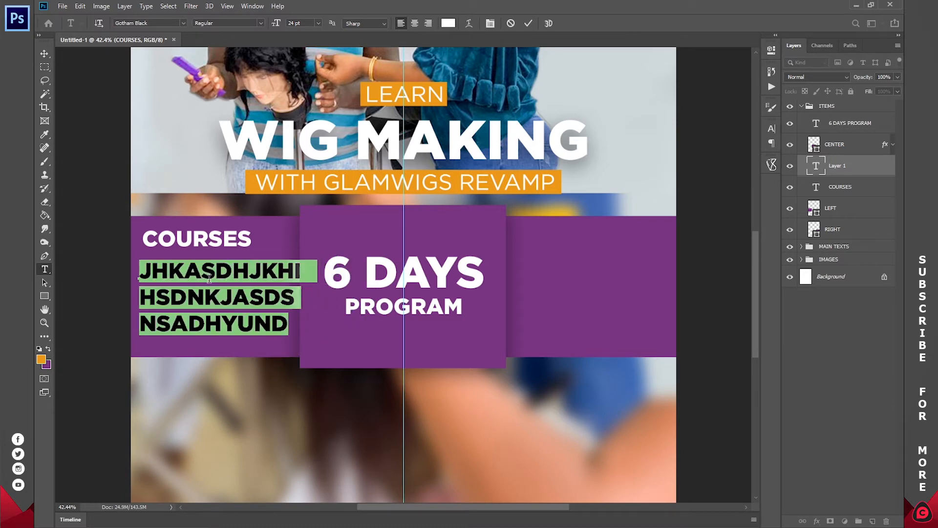
# Step: Format the placeholder lines as Gotham Book at 16 pt and align their left edge with the COURSES heading
pyautogui.click(184, 23)
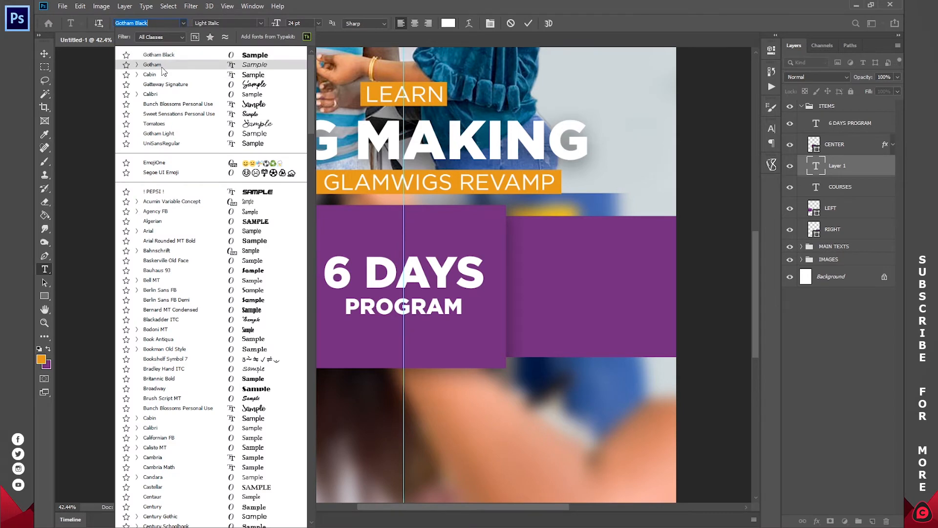
pyautogui.click(163, 69)
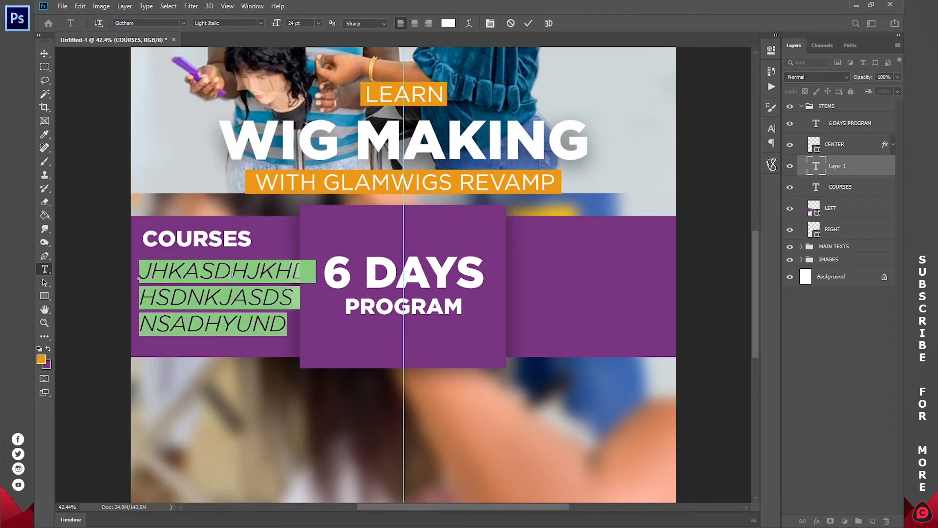
pyautogui.click(261, 23)
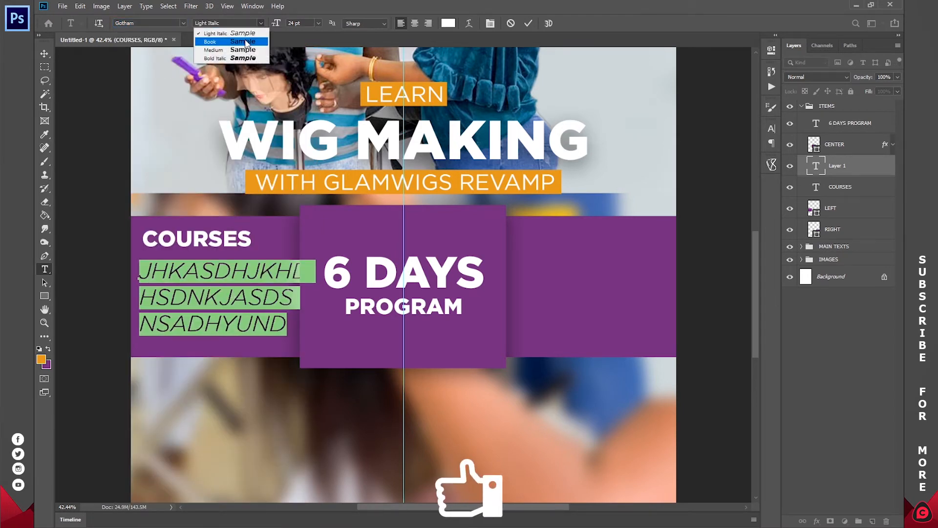
pyautogui.click(245, 42)
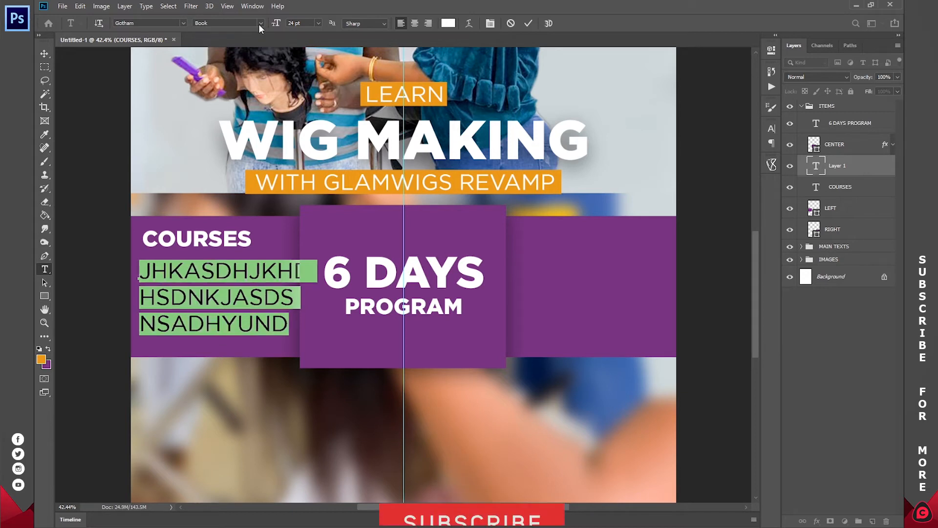
pyautogui.click(318, 23)
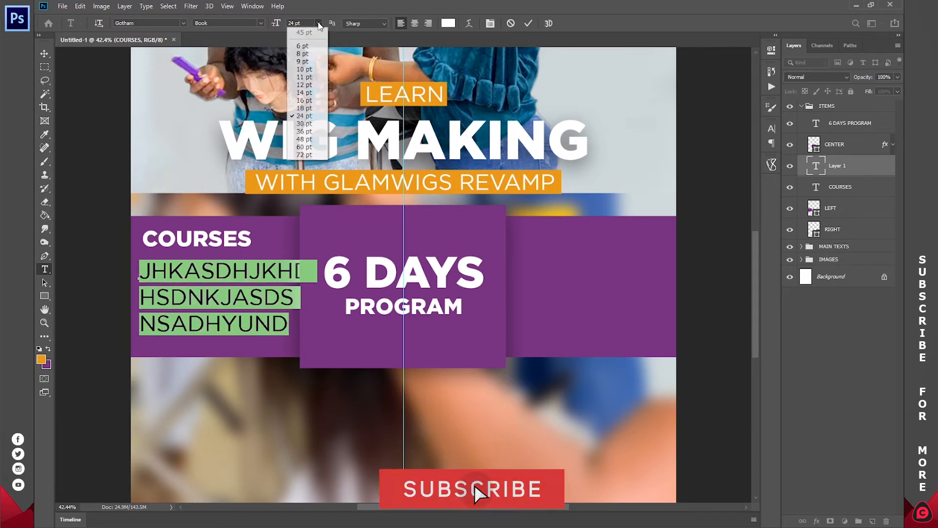
pyautogui.click(303, 102)
pyautogui.click(203, 269)
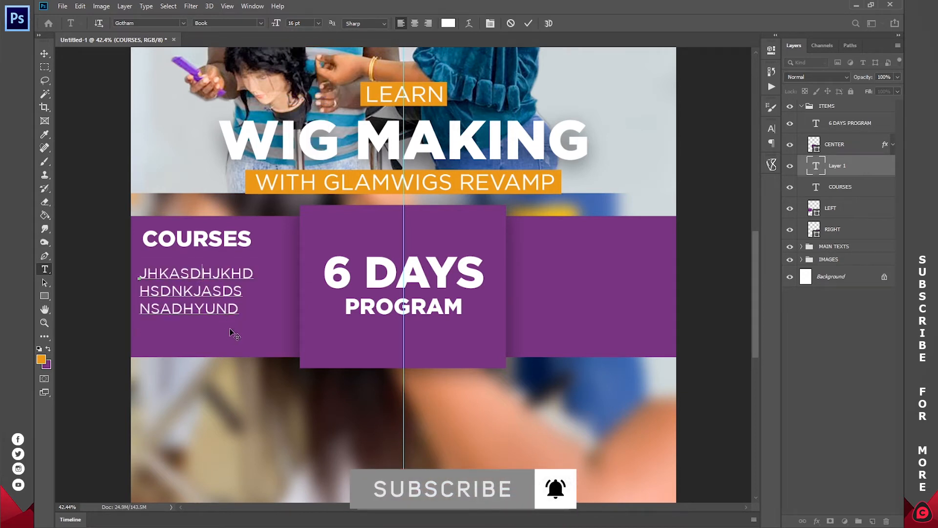
pyautogui.hotkey('ctrl', 'Return')
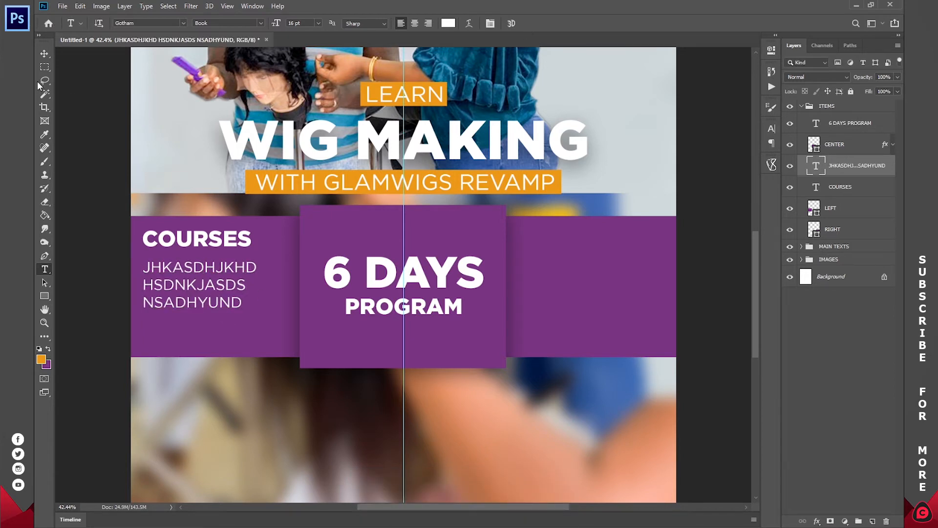
# Step: Move the COURSES heading and placeholder text together slightly down and right within the left purple panel
pyautogui.click(44, 54)
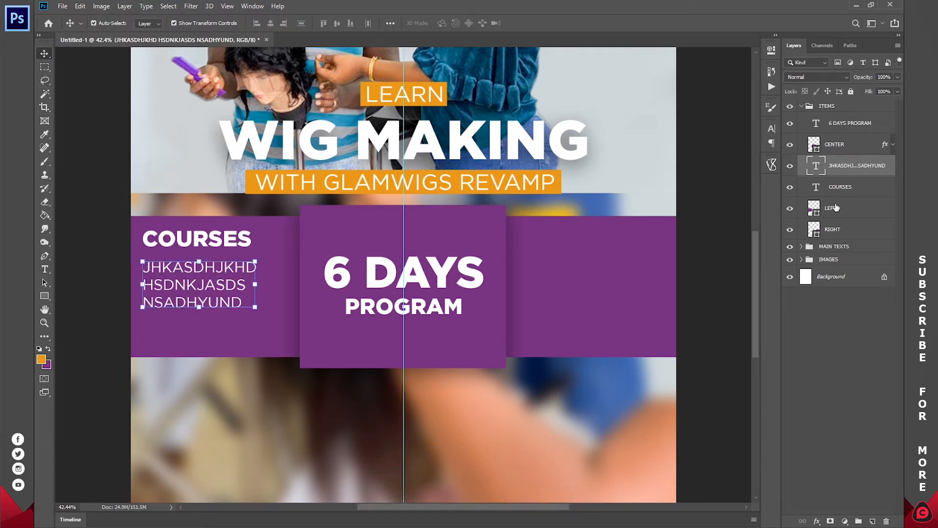
pyautogui.keyDown('shift'); pyautogui.click(856, 193); pyautogui.keyUp('shift')
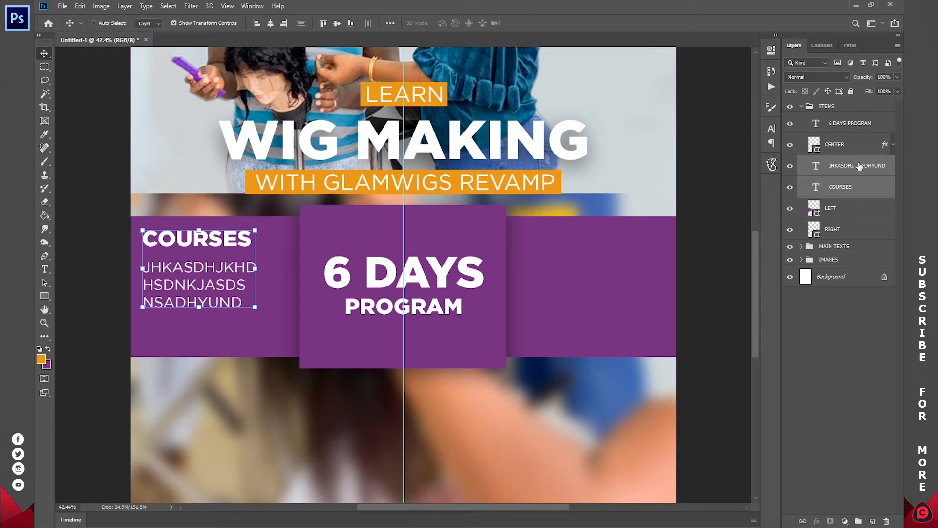
pyautogui.moveTo(309, 244)
pyautogui.mouseDown()
pyautogui.moveTo(309, 261)
pyautogui.moveTo(318, 259)
pyautogui.mouseUp()
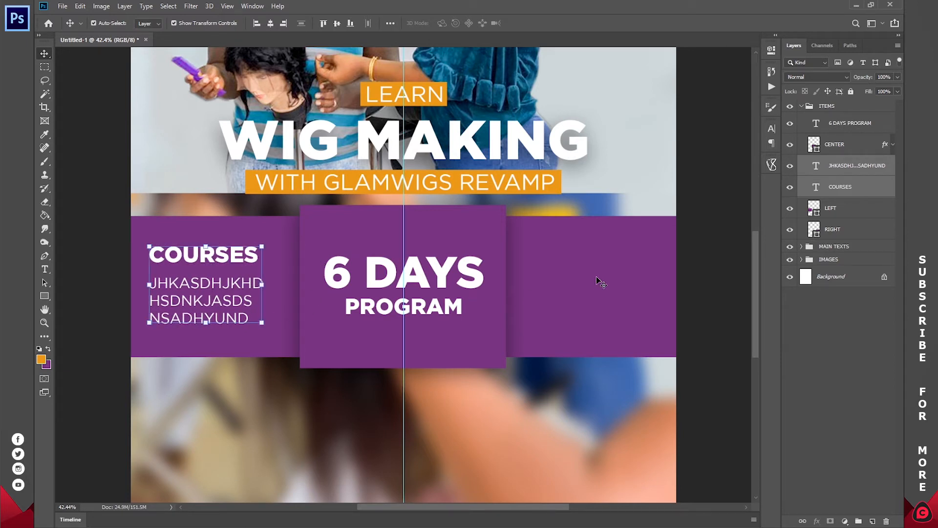
# Step: Duplicate the COURSES heading and placeholder text and move the copies straight across to the right purple panel
pyautogui.hotkey('ctrl', 'j')
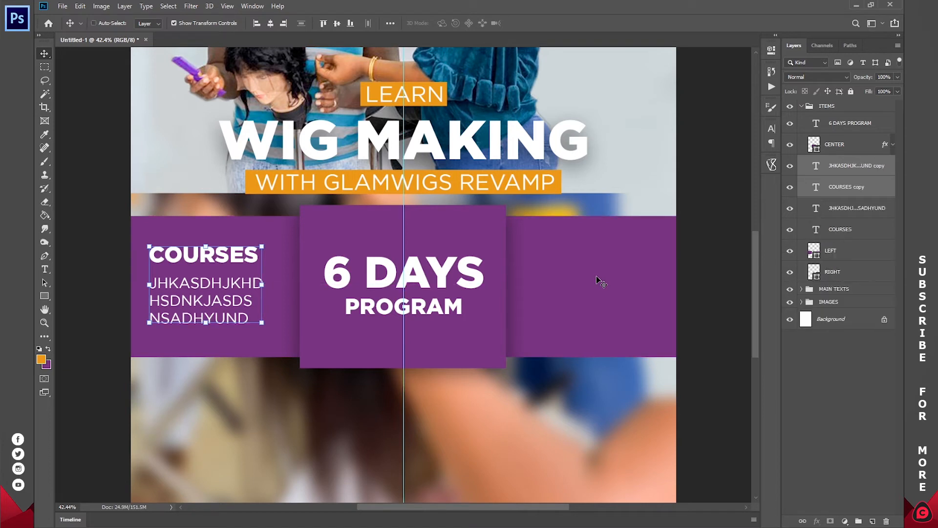
pyautogui.moveTo(234, 288); pyautogui.dragTo(599, 283)
pyautogui.press('ctrl')
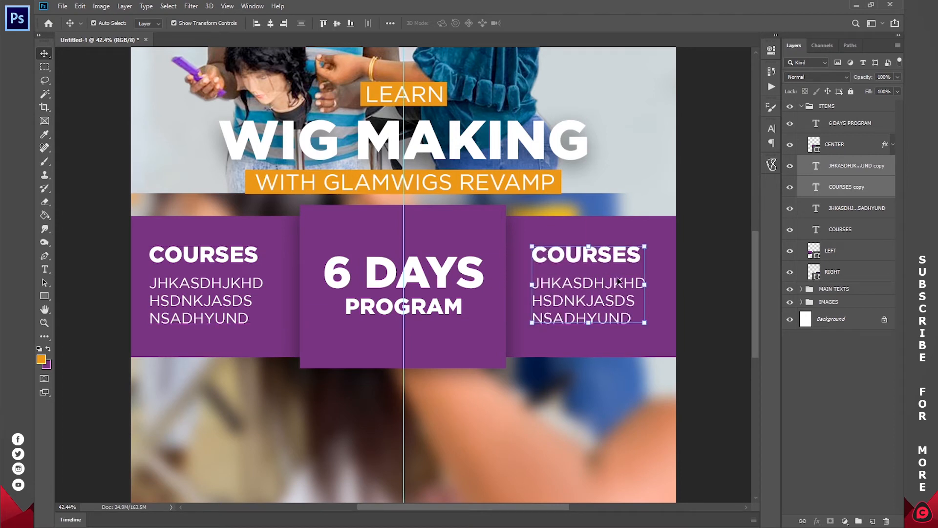
# Step: Right-align the three placeholder lines in the right purple panel and move them to line up with the COURSES heading's right edge
pyautogui.click(44, 270)
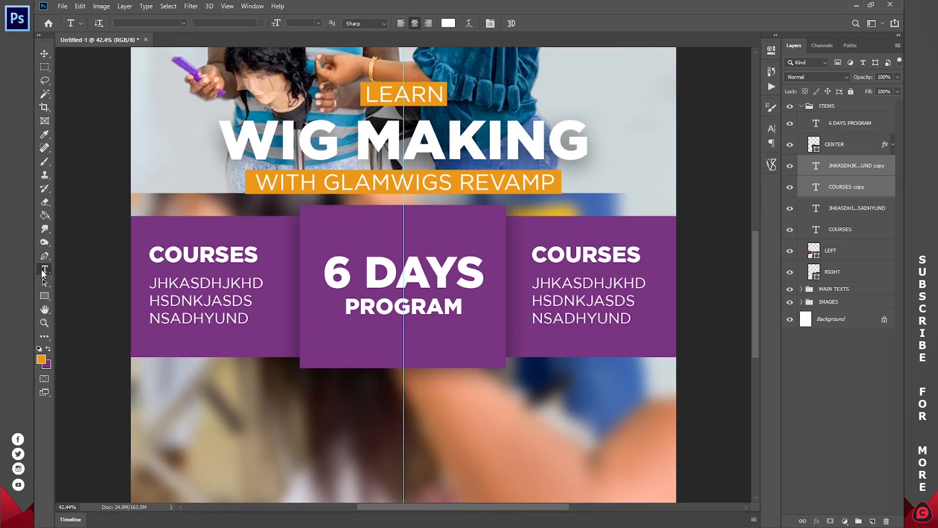
pyautogui.click(558, 295)
pyautogui.moveTo(638, 317); pyautogui.dragTo(534, 285)
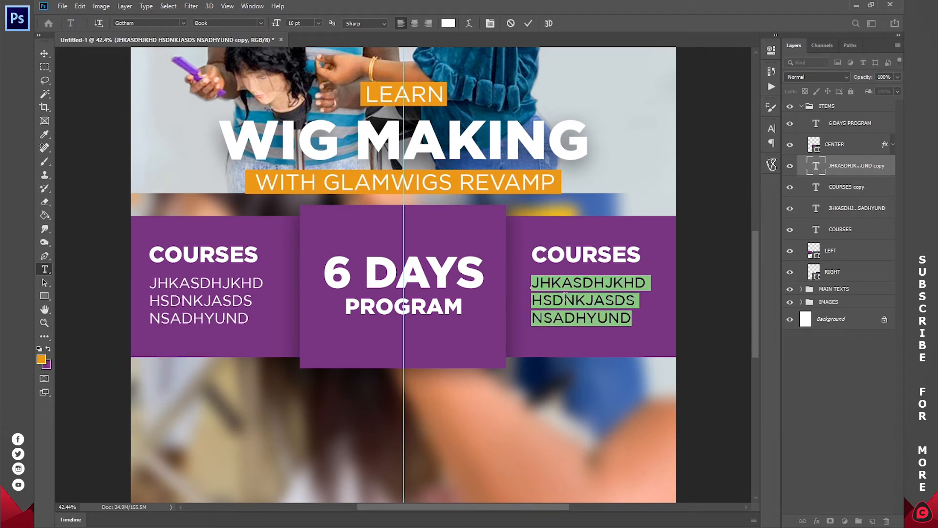
pyautogui.click(427, 25)
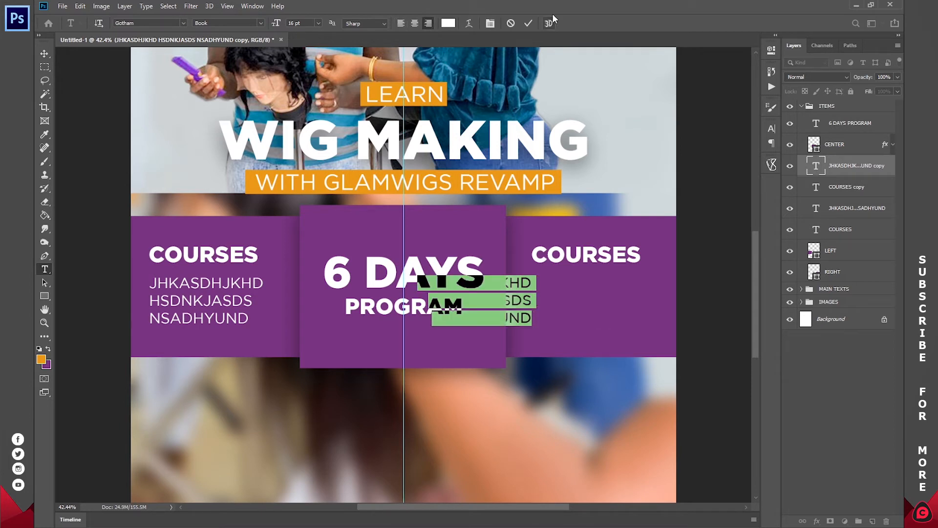
pyautogui.click(527, 23)
pyautogui.press('v')
pyautogui.moveTo(520, 241); pyautogui.dragTo(626, 244)
# Step: Create a new layer group named HEADER directly above the IMAGES group
pyautogui.press('z')
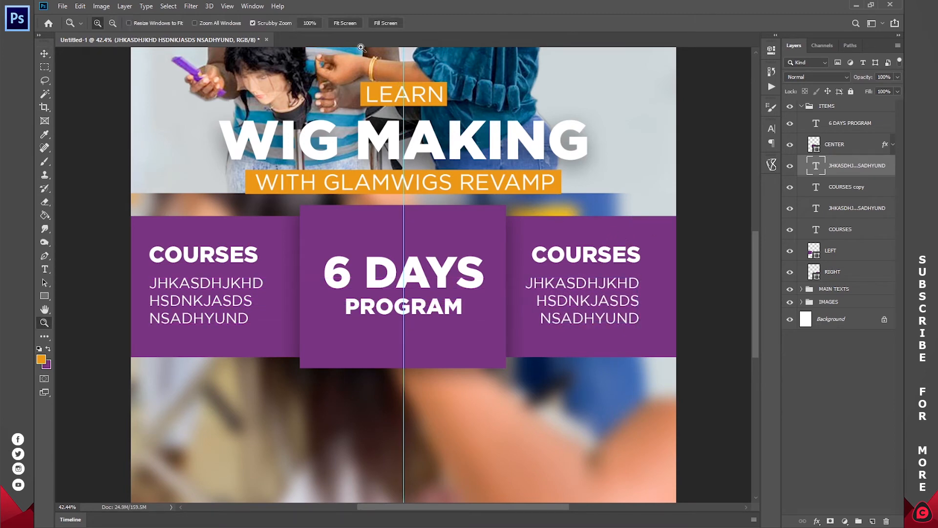
pyautogui.click(346, 23)
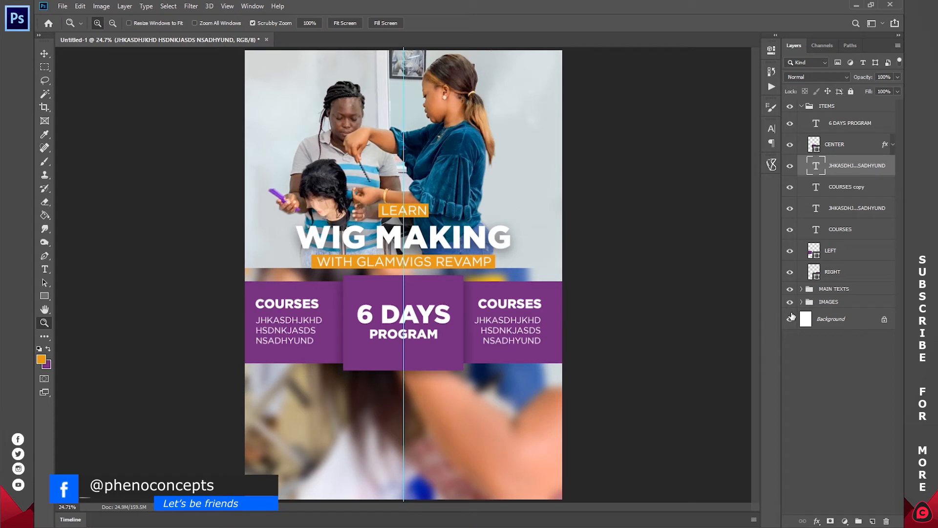
pyautogui.click(802, 106)
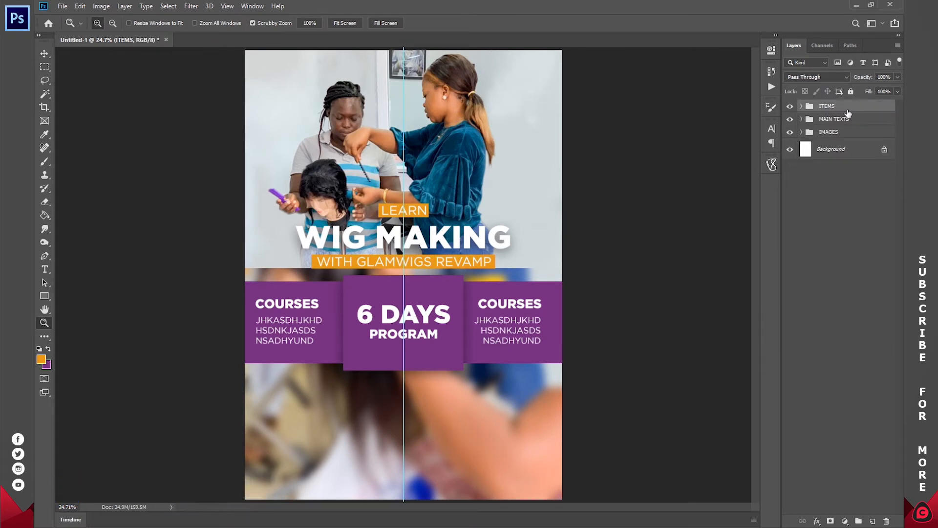
pyautogui.click(840, 133)
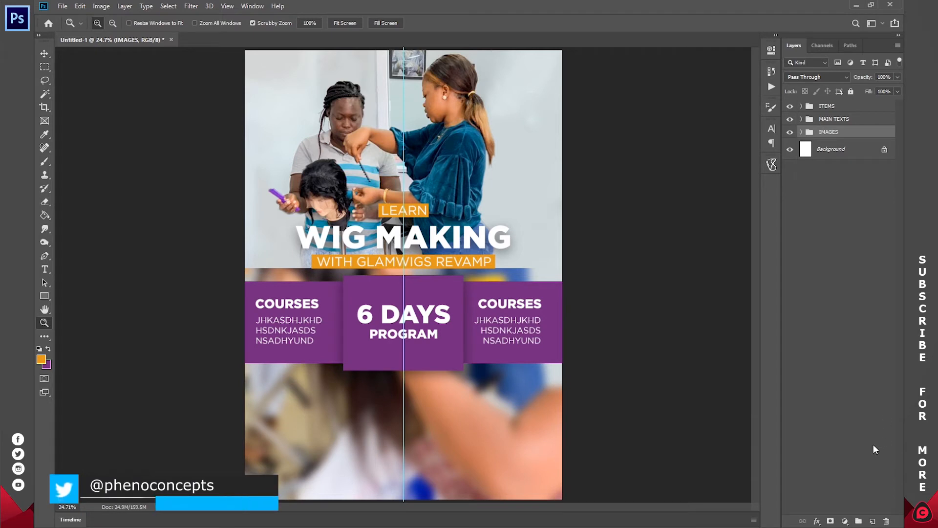
pyautogui.click(859, 521)
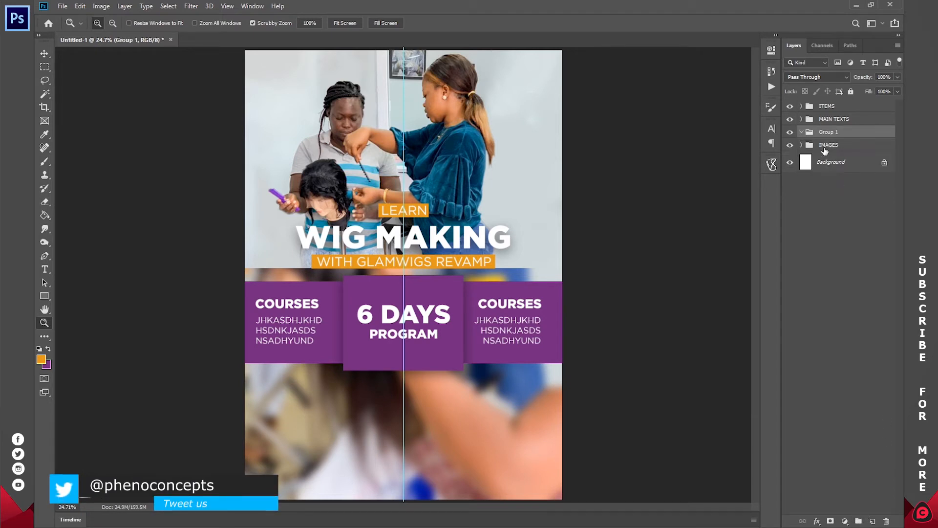
pyautogui.doubleClick(828, 132)
pyautogui.write('H')
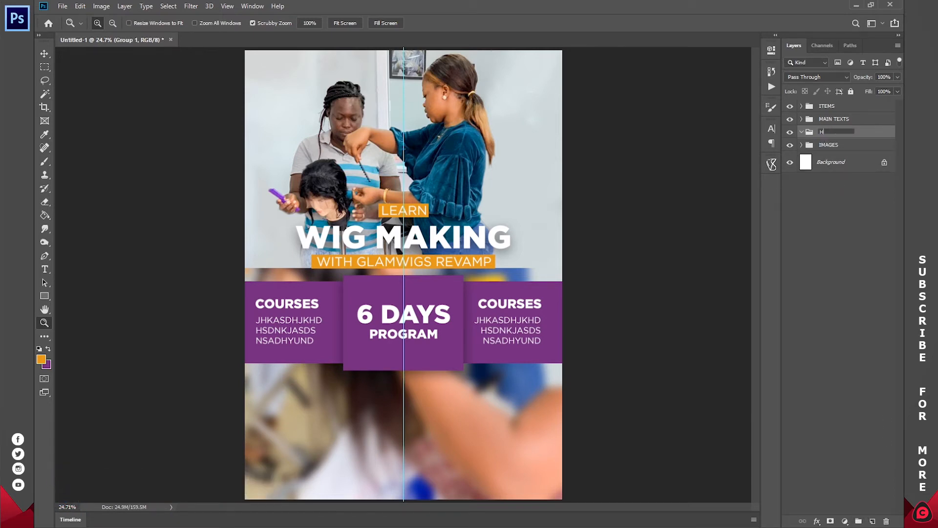
pyautogui.write('EADER')
pyautogui.press('Return')
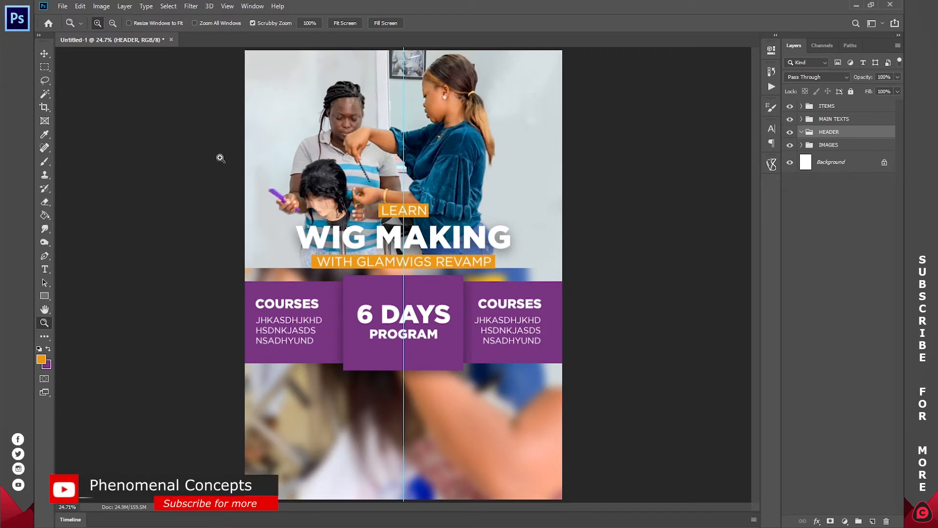
# Step: Draw an orange rounded rectangle about 470 × 223 px with 20 px corners over the upper part of the photo
pyautogui.click(44, 296)
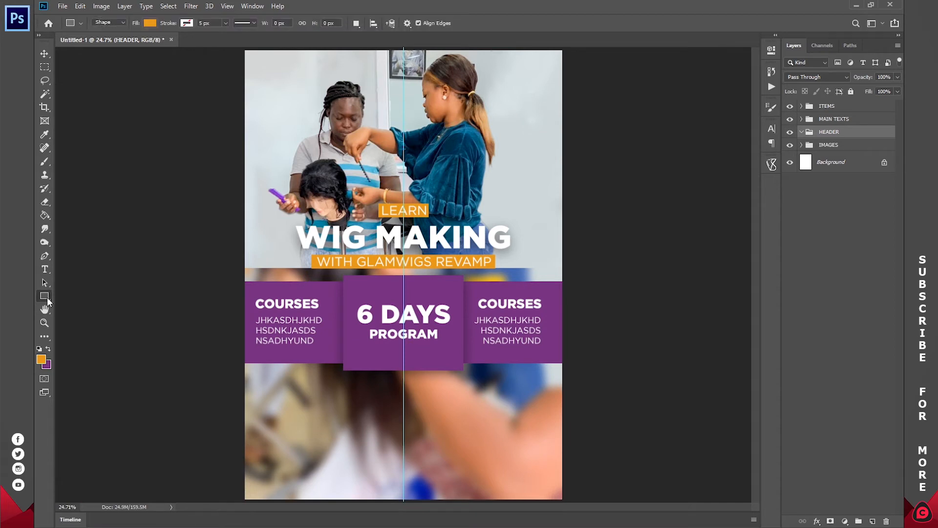
pyautogui.rightClick(45, 296)
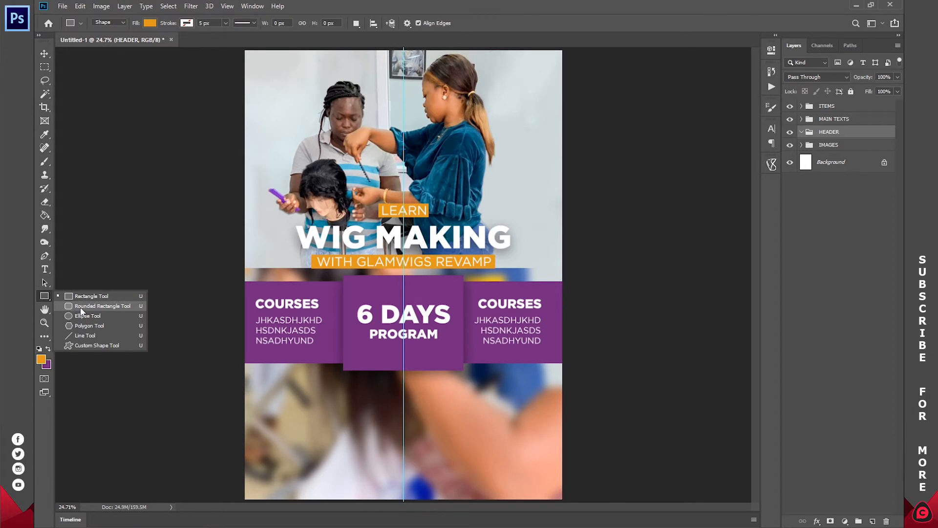
pyautogui.click(123, 306)
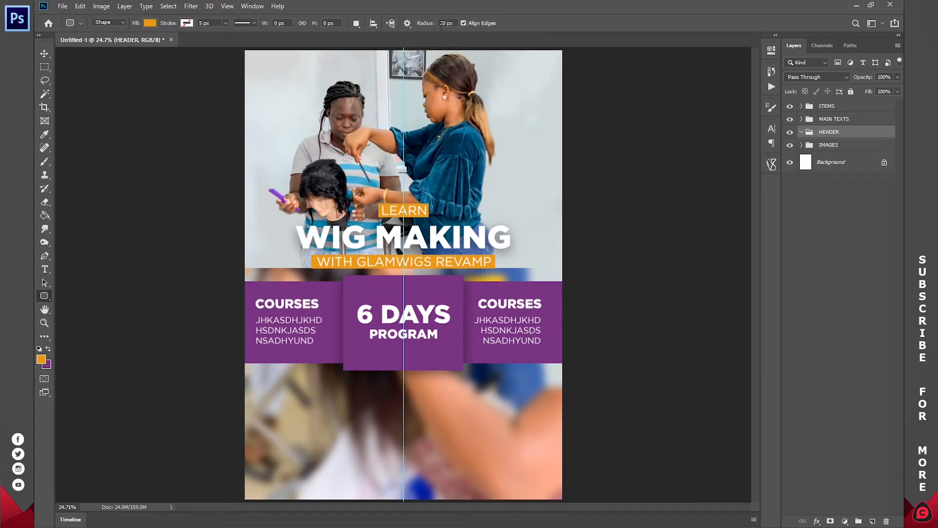
pyautogui.moveTo(296, 97); pyautogui.dragTo(443, 91)
pyautogui.press('z')
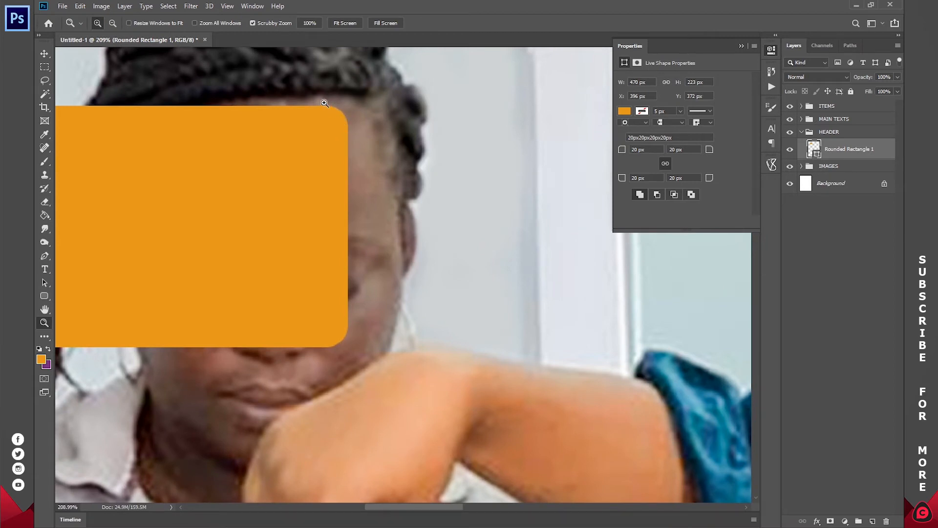
pyautogui.click(344, 23)
# Step: Move the orange rectangle partly off the page's upper-left corner and stretch it to about 328 px high
pyautogui.click(45, 53)
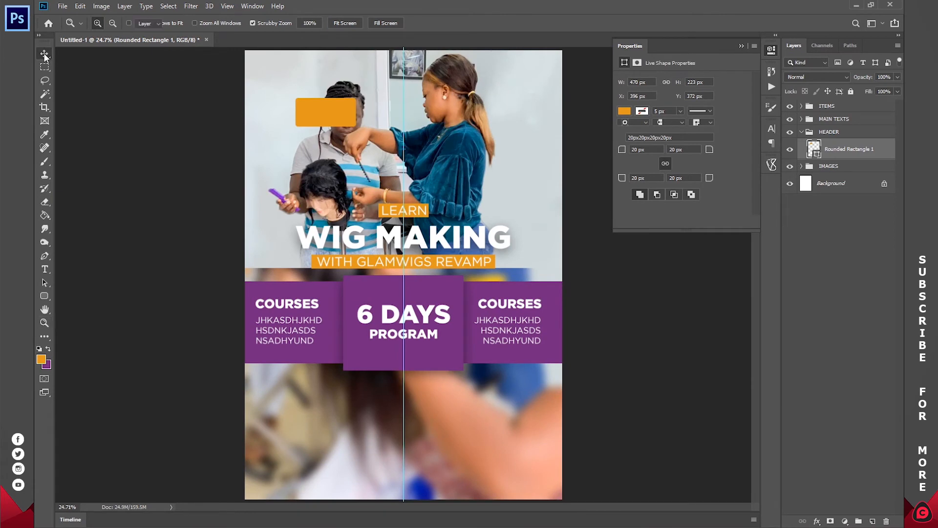
pyautogui.moveTo(331, 119); pyautogui.dragTo(266, 68)
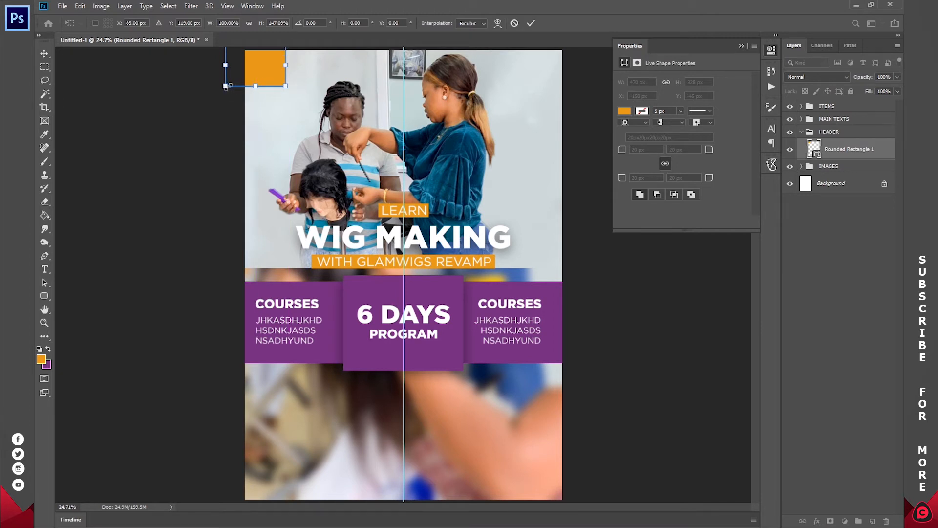
pyautogui.click(531, 23)
# Step: Distort the orange rectangle by pulling its lower-left corner inward and its lower-right corner outward and up
pyautogui.press('z')
pyautogui.moveTo(246, 56); pyautogui.dragTo(377, 159)
pyautogui.press('v')
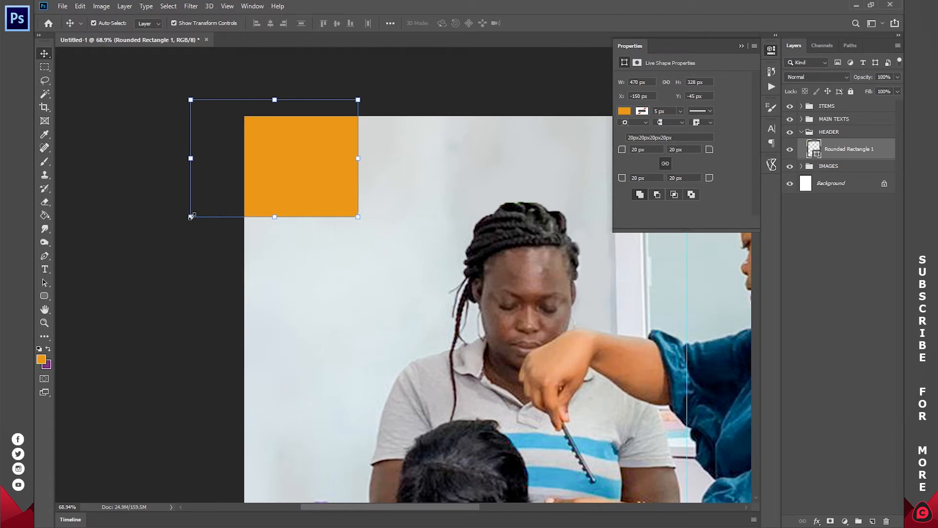
pyautogui.press('ctrl')
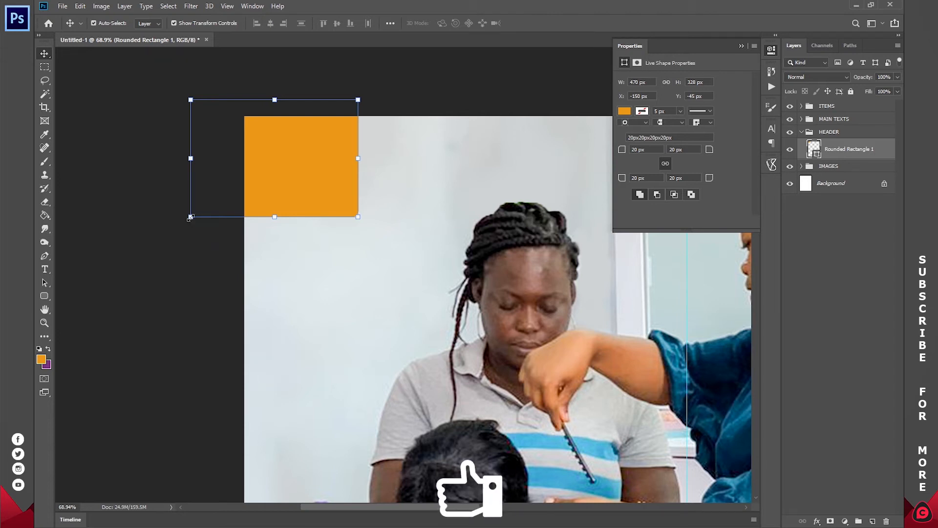
pyautogui.moveTo(191, 218); pyautogui.dragTo(261, 222)
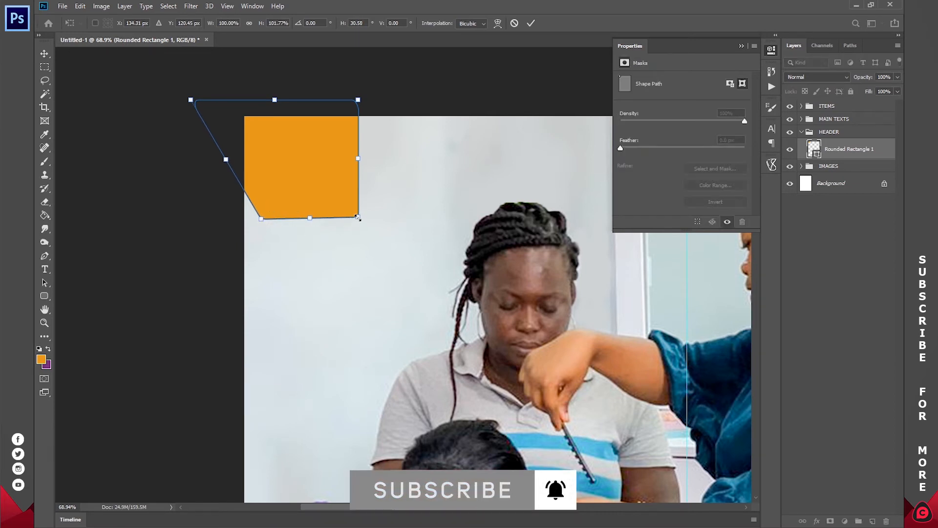
pyautogui.moveTo(358, 221); pyautogui.dragTo(441, 177)
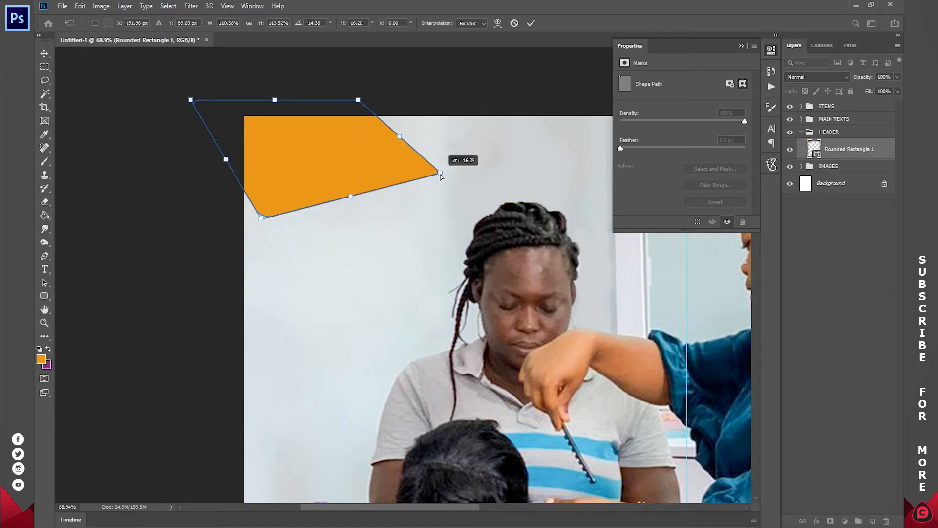
pyautogui.click(531, 25)
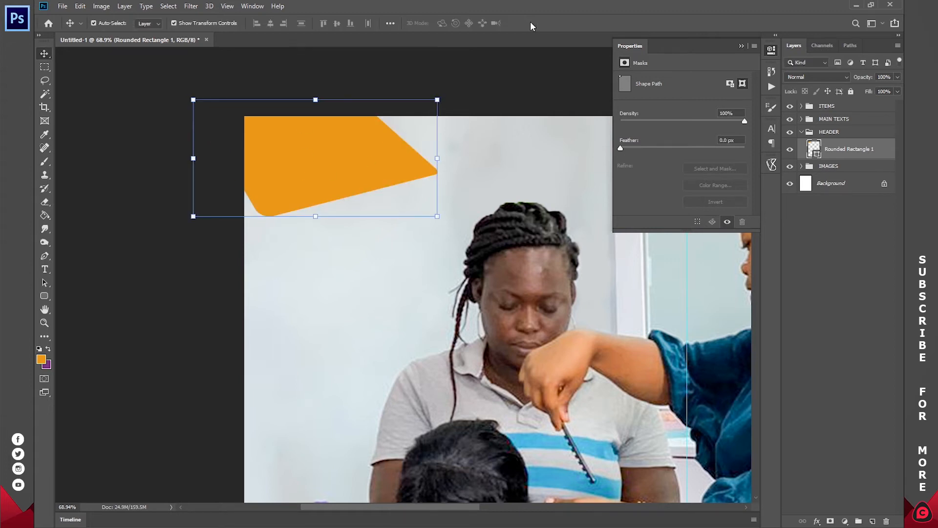
# Step: Distort the orange corner shape again, pulling its lower-right corner slightly inward and up
pyautogui.click(44, 323)
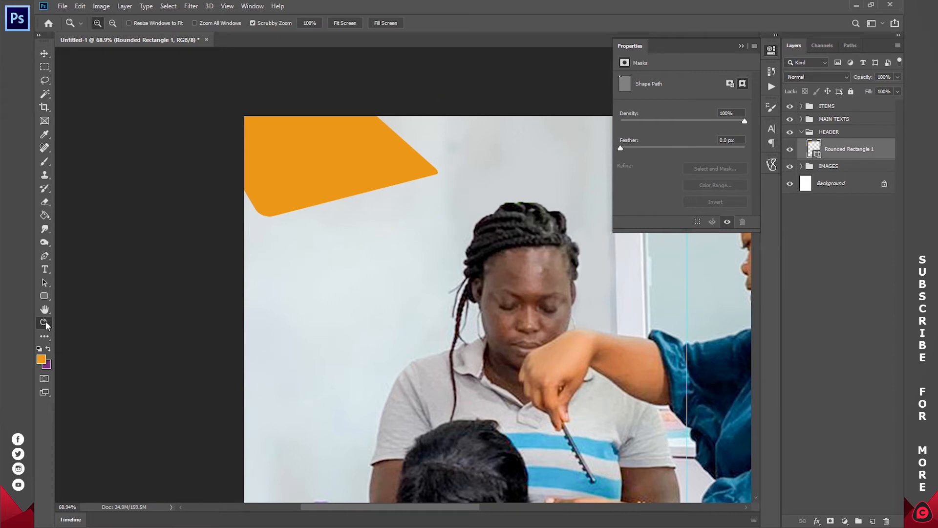
pyautogui.click(349, 24)
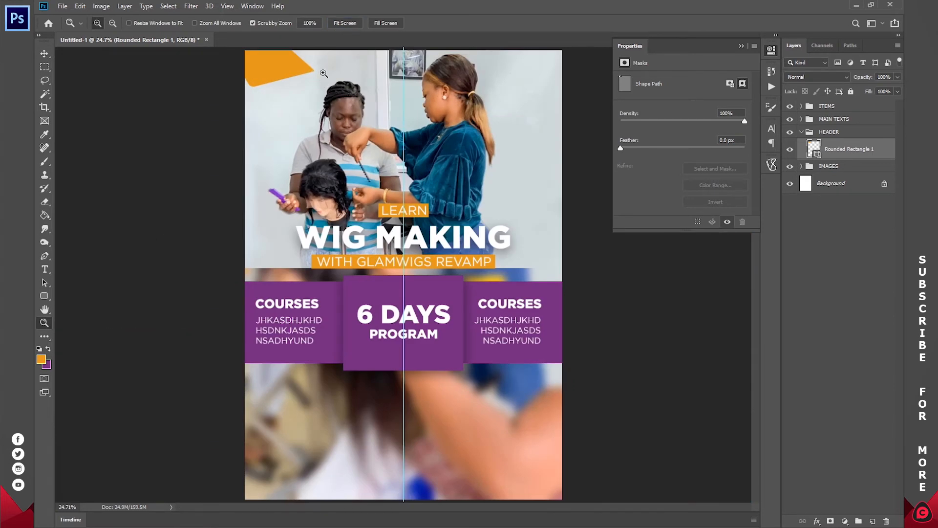
pyautogui.press('v')
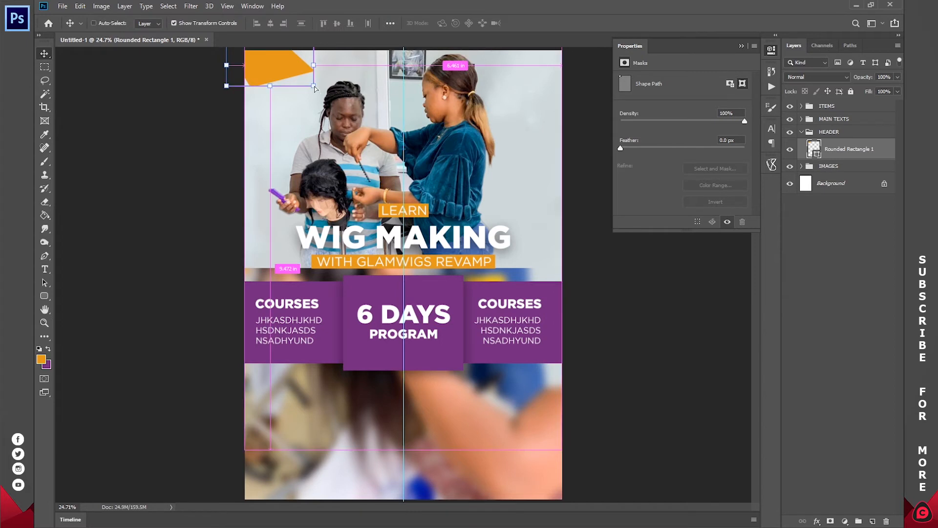
pyautogui.hotkey('ctrl', 't')
pyautogui.moveTo(315, 87); pyautogui.dragTo(307, 84)
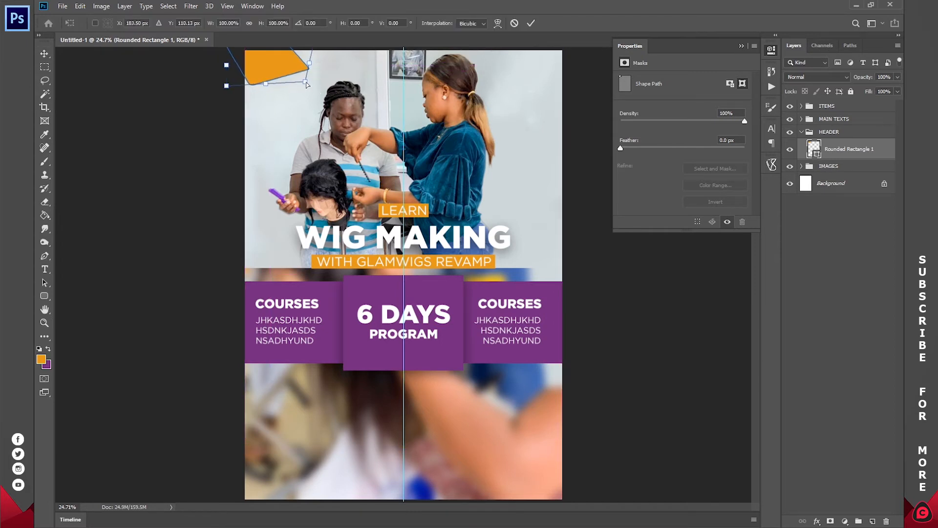
pyautogui.click(531, 23)
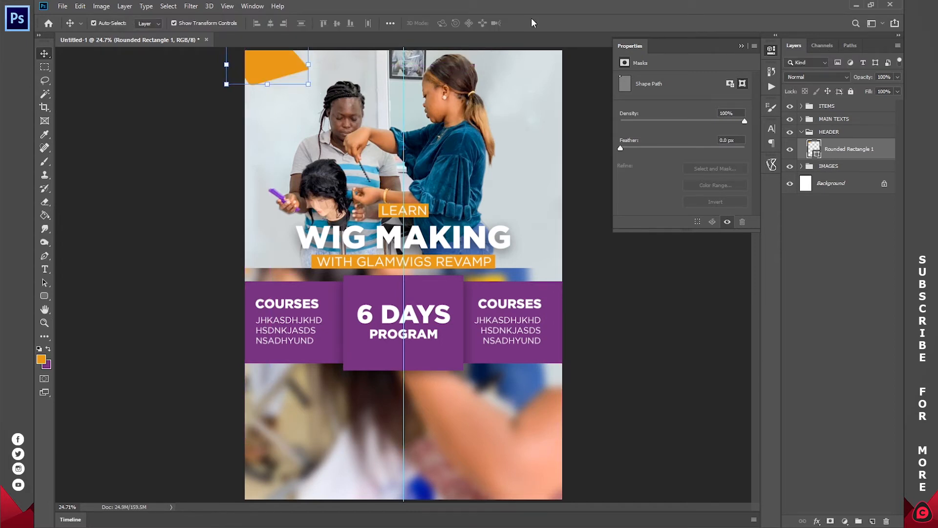
# Step: Add the two-line text GLAM and MAKEUP STUDIO, left-align it, and place it over the orange corner shape
pyautogui.click(44, 272)
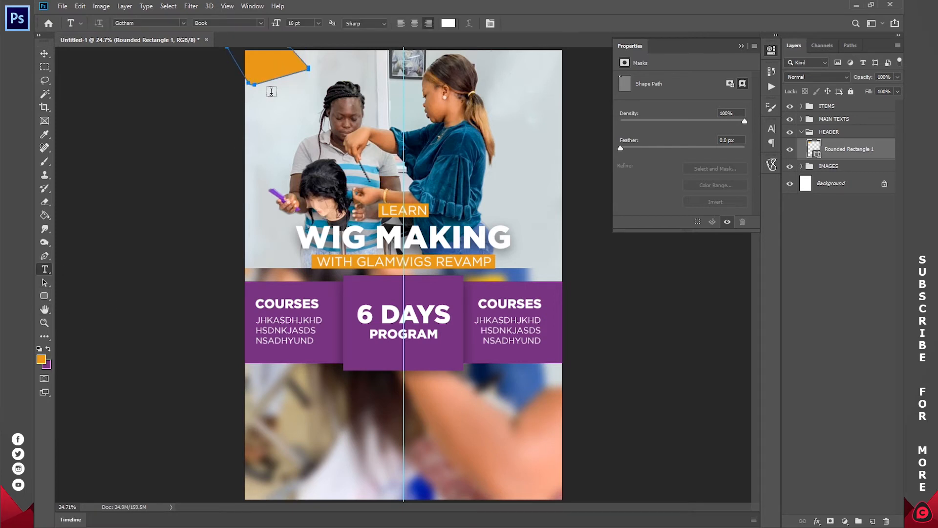
pyautogui.click(279, 112)
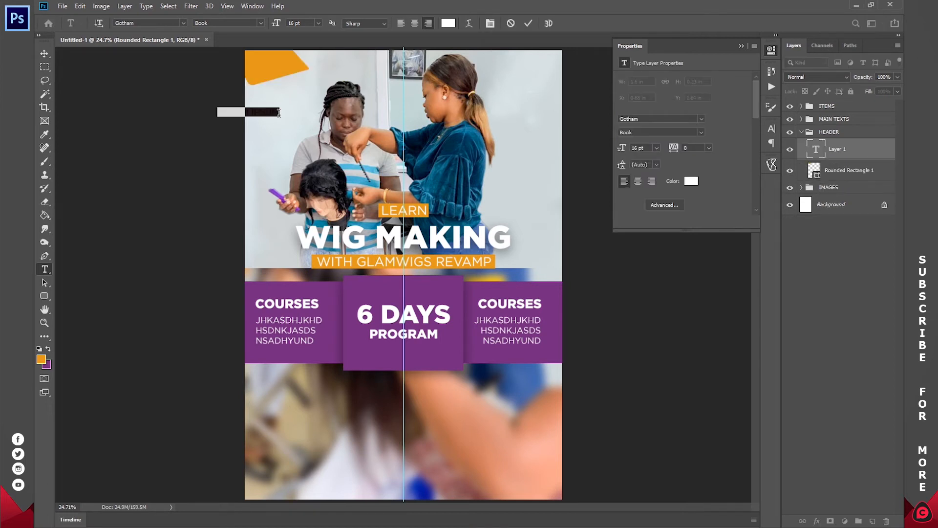
pyautogui.press('BackSpace')
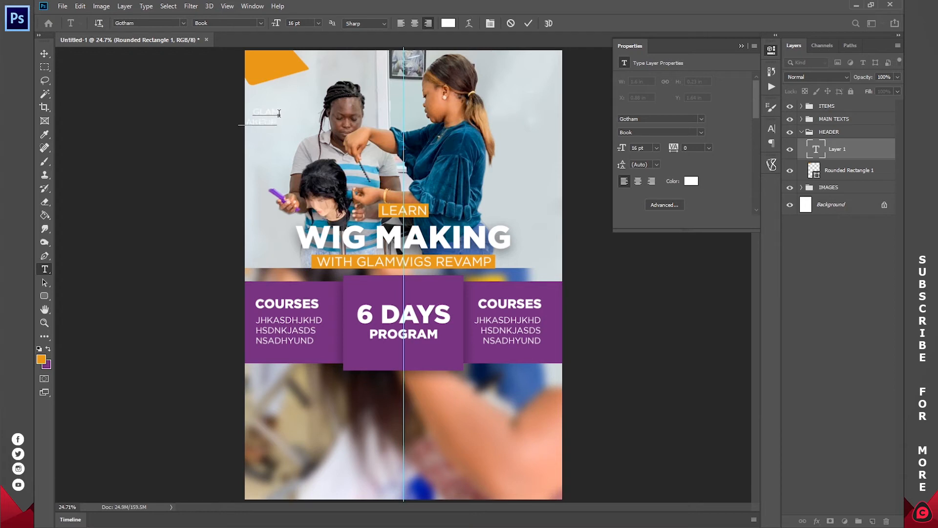
pyautogui.hotkey('ctrl', 'a')
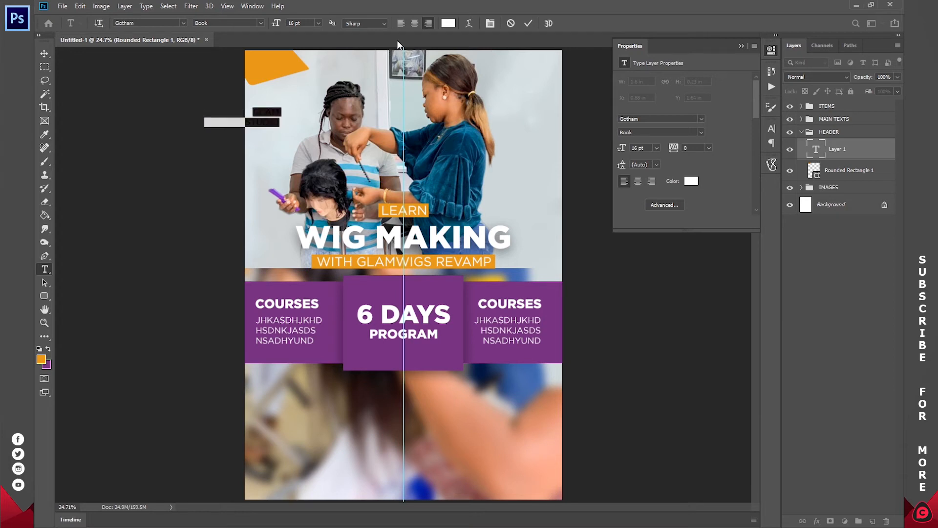
pyautogui.click(401, 23)
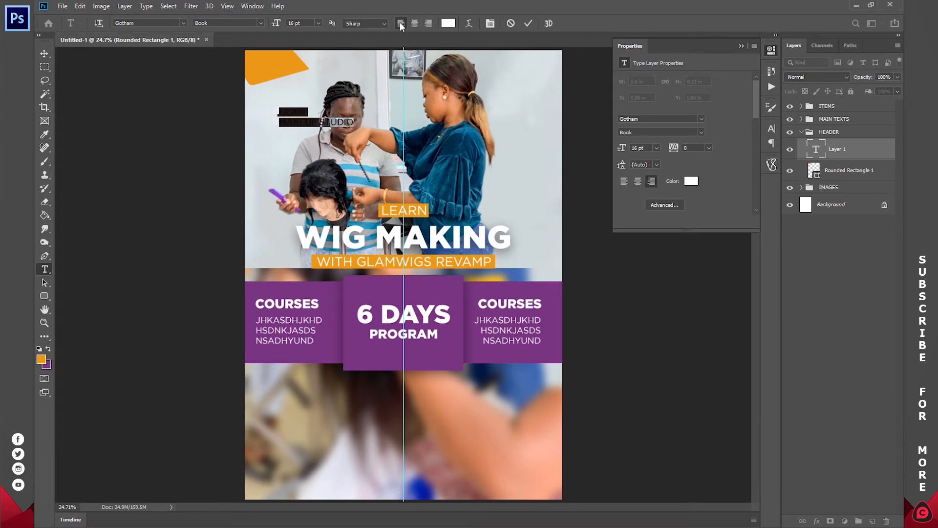
pyautogui.moveTo(357, 139); pyautogui.dragTo(328, 87)
pyautogui.click(528, 24)
# Step: Set the word GLAM in the orange corner shape's text to the Gotham Black font
pyautogui.press('z')
pyautogui.moveTo(322, 55); pyautogui.dragTo(329, 57)
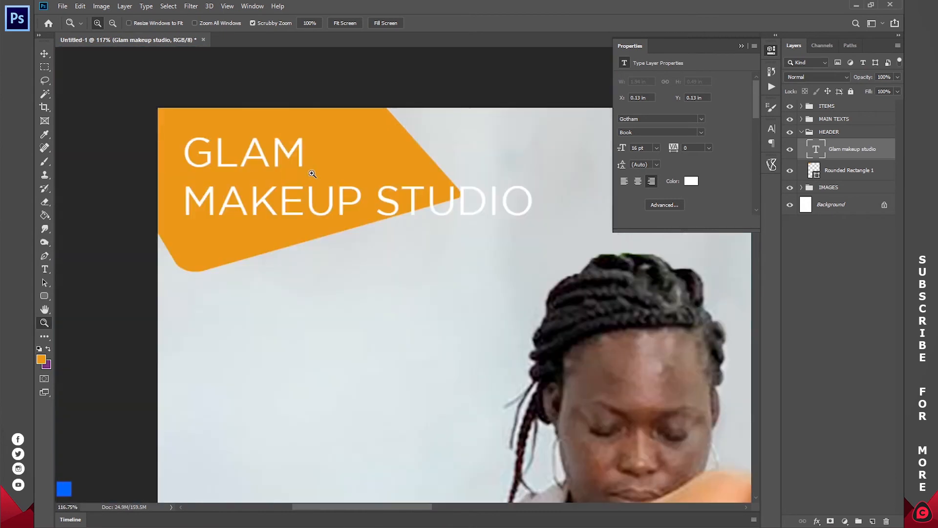
pyautogui.click(44, 270)
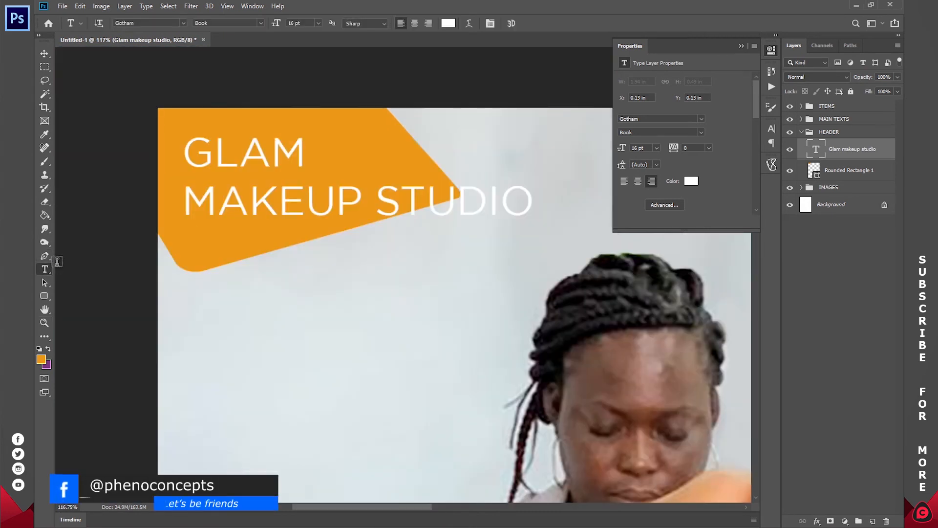
pyautogui.moveTo(300, 150); pyautogui.dragTo(183, 152)
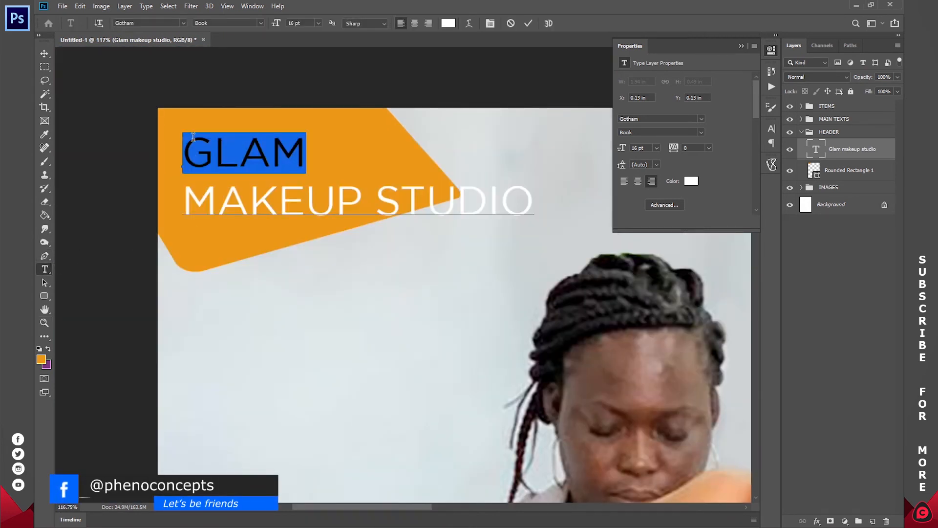
pyautogui.click(181, 23)
pyautogui.click(180, 65)
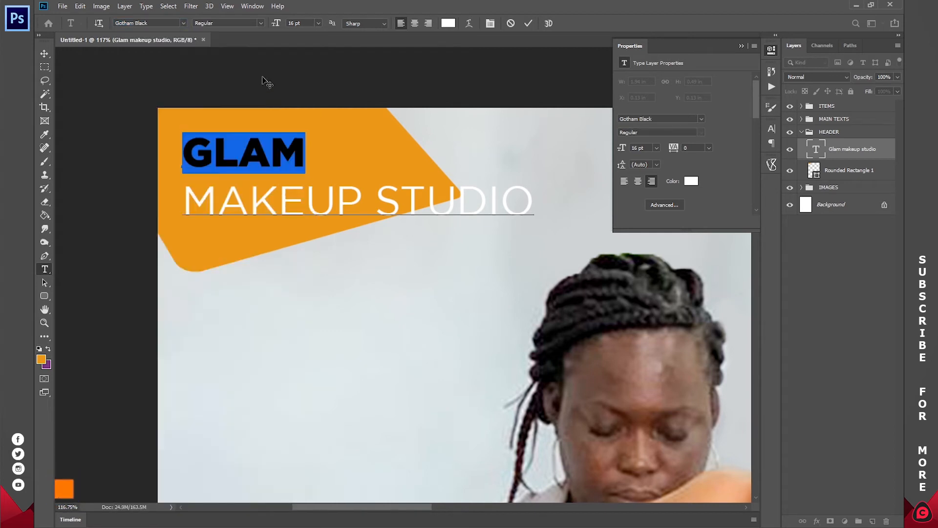
# Step: Set GLAM to 24 pt and MAKEUP STUDIO to 9 pt in the orange corner shape's text
pyautogui.click(318, 23)
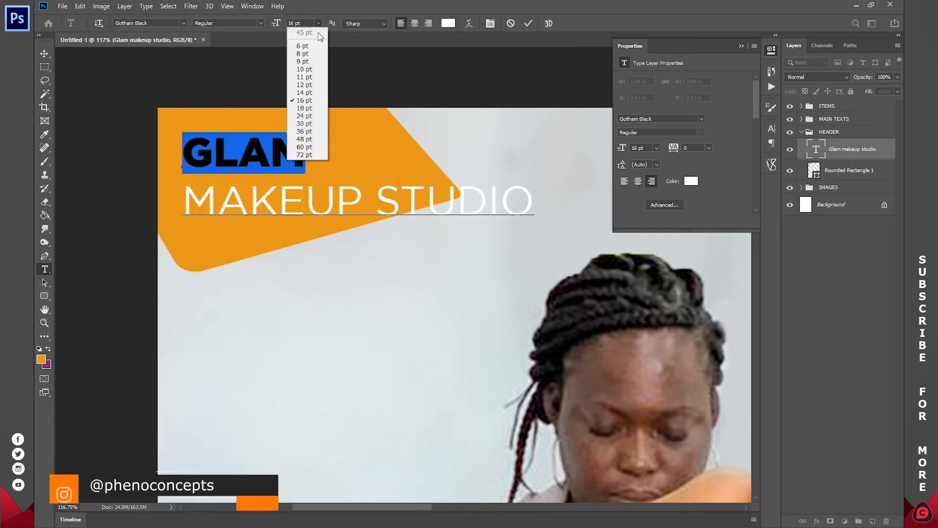
pyautogui.click(307, 113)
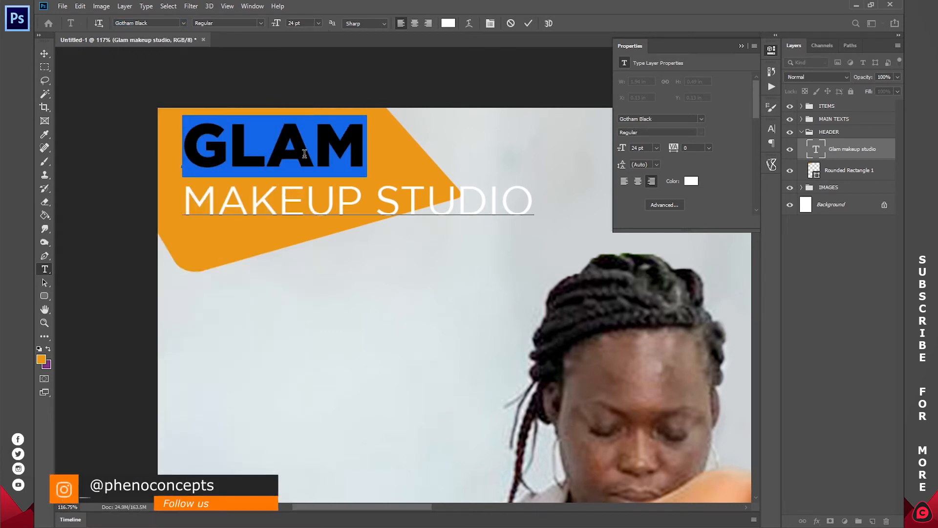
pyautogui.moveTo(535, 200); pyautogui.dragTo(183, 200)
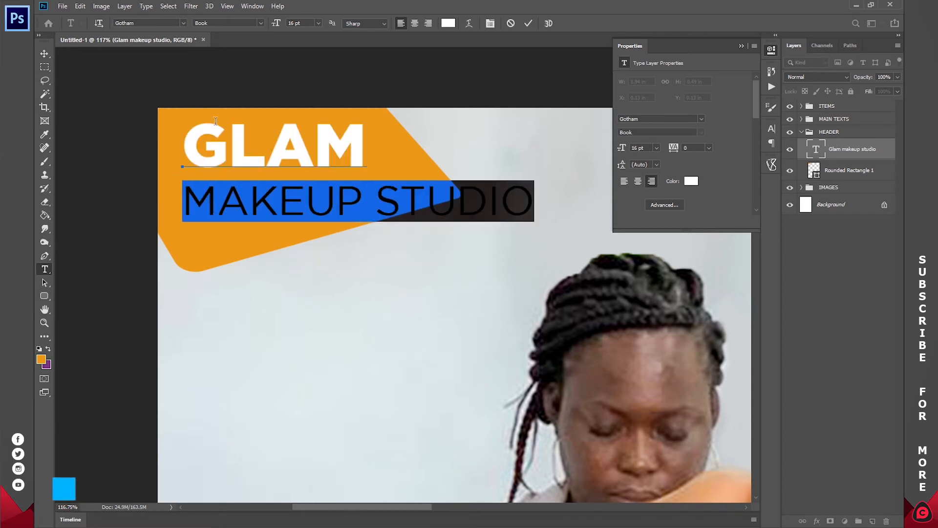
pyautogui.click(318, 23)
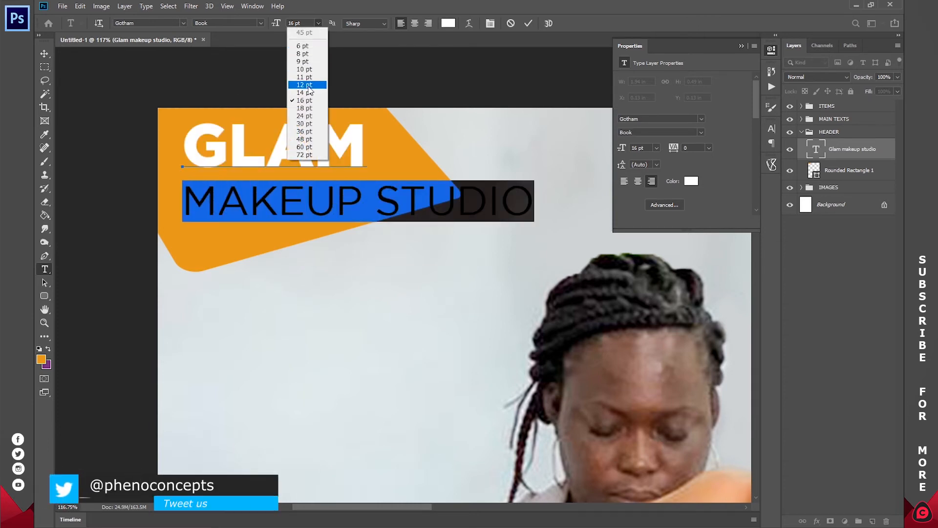
pyautogui.click(308, 85)
pyautogui.click(318, 22)
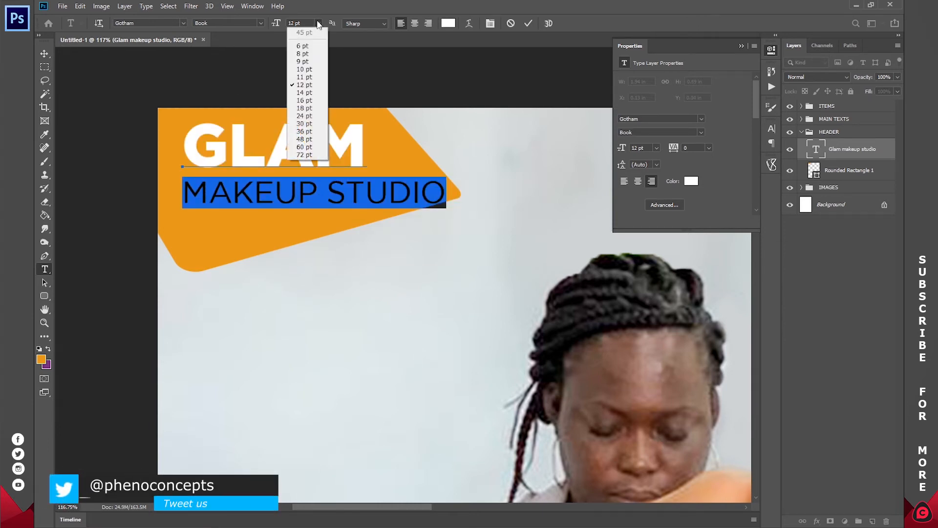
pyautogui.click(315, 54)
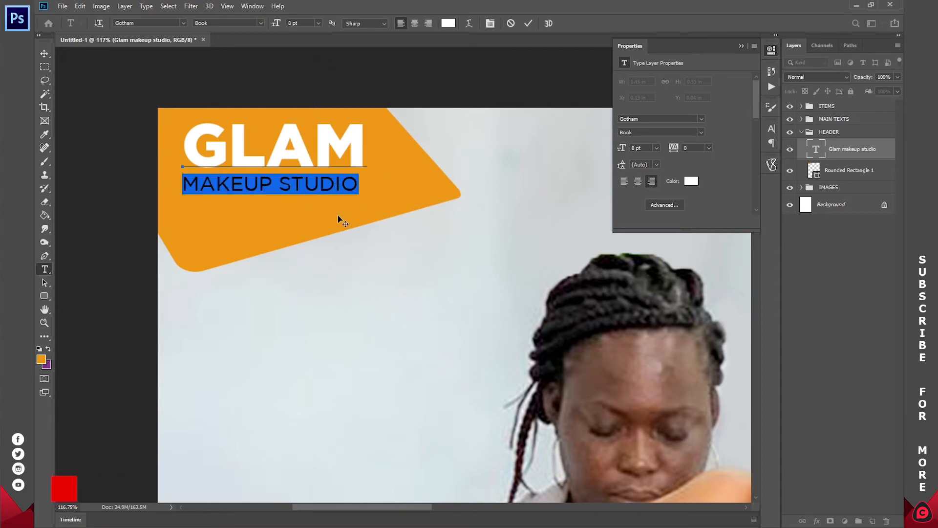
pyautogui.moveTo(341, 220); pyautogui.dragTo(345, 222)
pyautogui.click(318, 23)
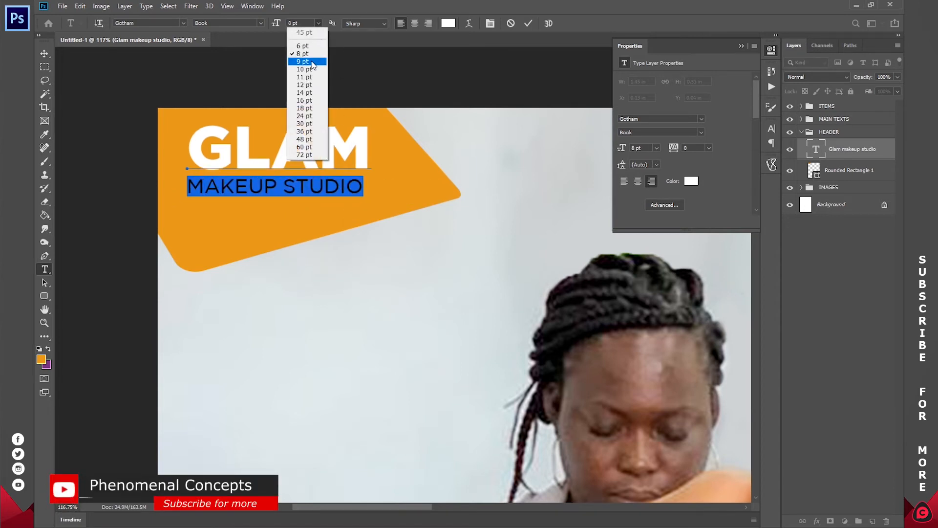
pyautogui.click(312, 62)
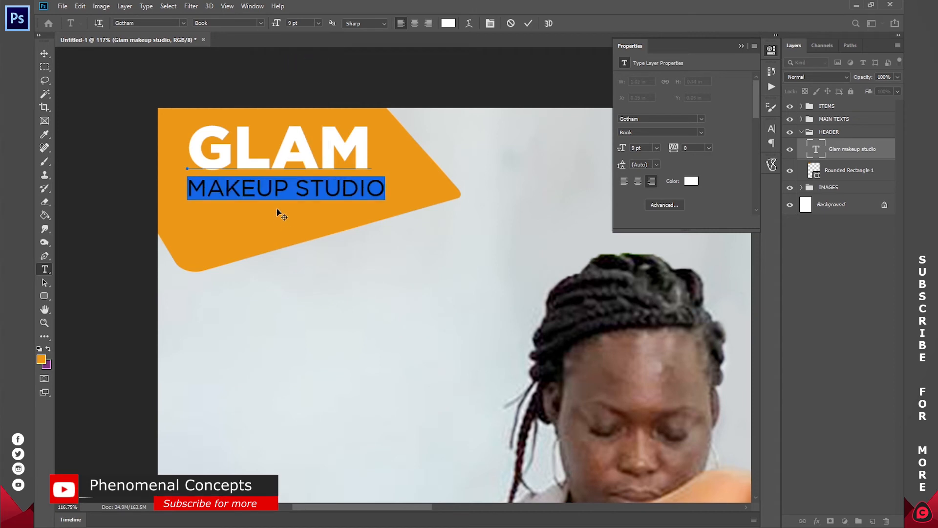
# Step: Move the GLAM MAKEUP STUDIO text slightly down within the orange corner shape and finish editing it
pyautogui.click(278, 181)
pyautogui.moveTo(311, 227); pyautogui.dragTo(311, 235)
pyautogui.moveTo(341, 194); pyautogui.dragTo(292, 197)
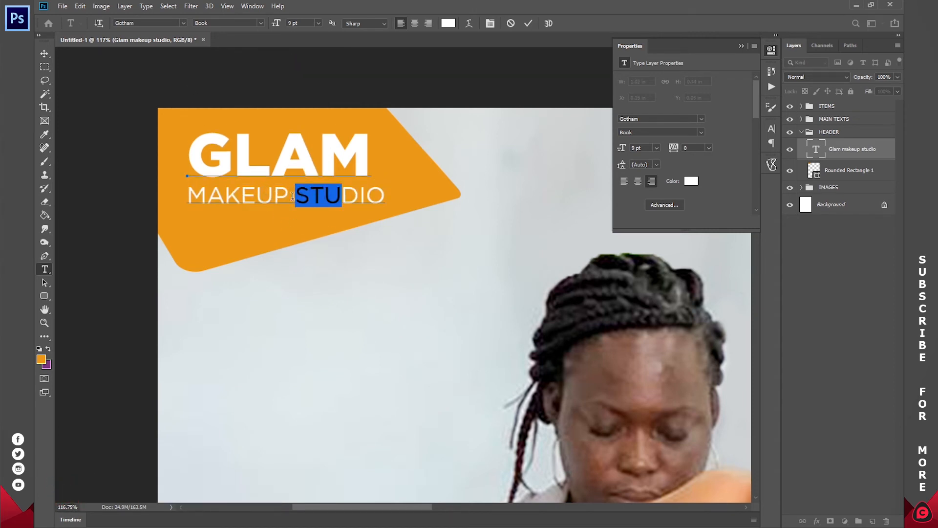
pyautogui.click(294, 196)
pyautogui.moveTo(315, 150)
pyautogui.mouseDown()
pyautogui.moveTo(233, 153)
pyautogui.moveTo(318, 154)
pyautogui.mouseUp()
pyautogui.click(288, 154)
pyautogui.click(528, 23)
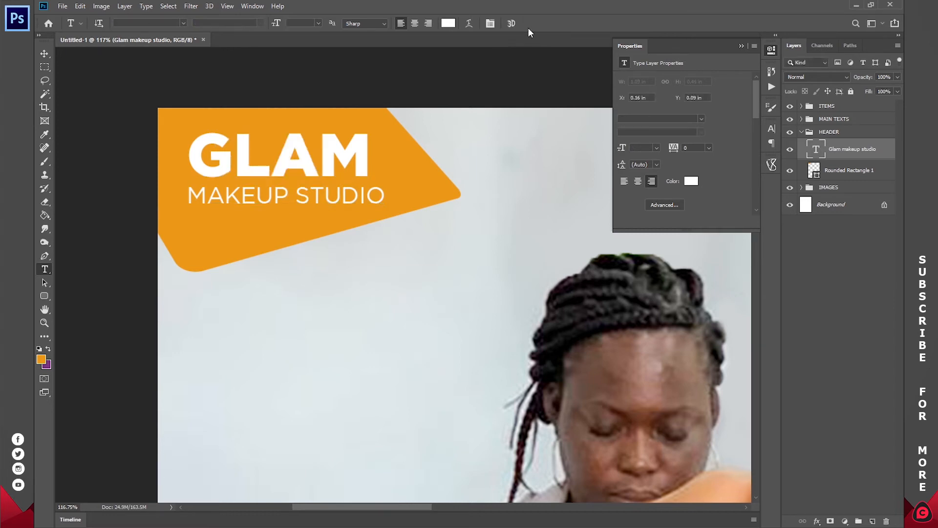
# Step: Collapse the HEADER group and move the ITEMS group with the purple panels straight up to the photo's lower edge
pyautogui.click(44, 323)
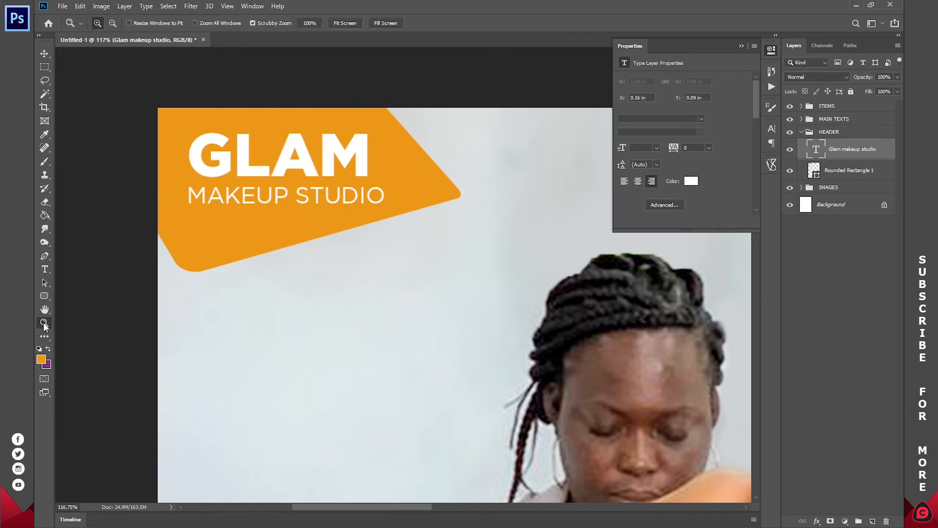
pyautogui.click(353, 22)
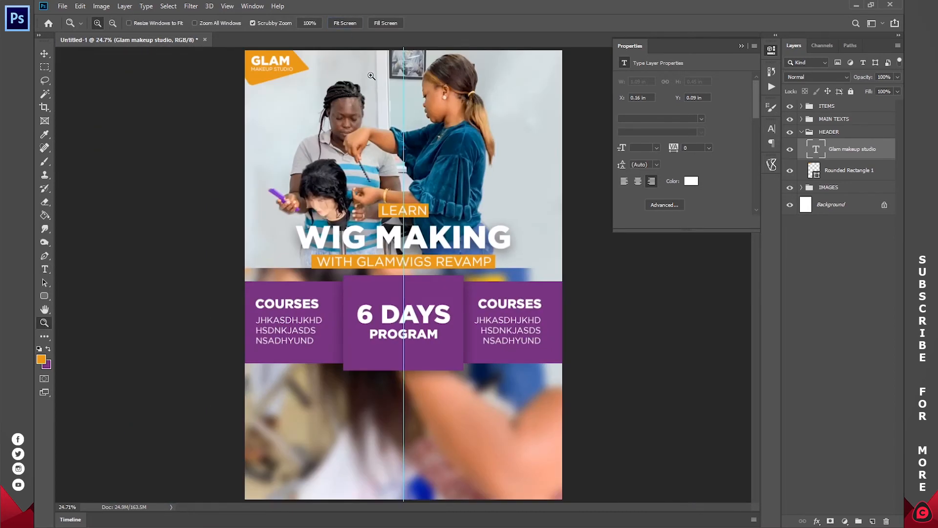
pyautogui.click(772, 50)
pyautogui.click(388, 305)
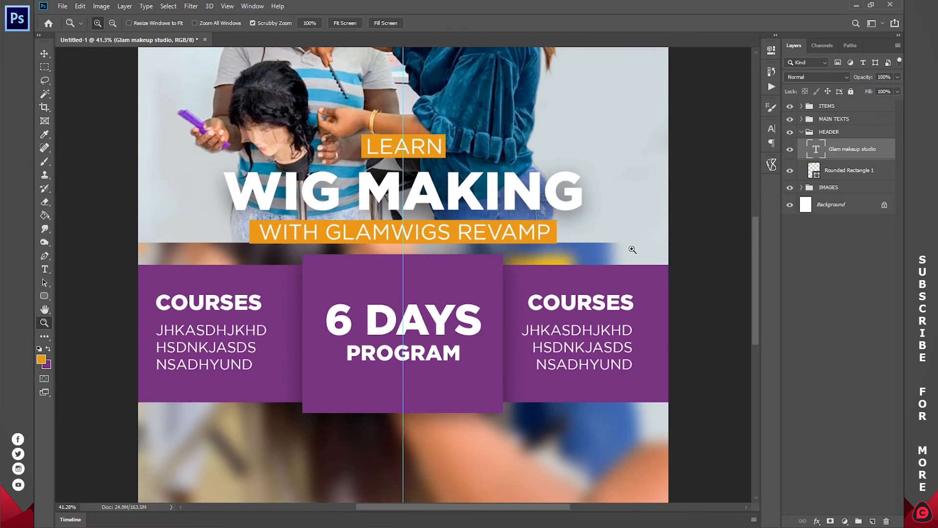
pyautogui.click(350, 24)
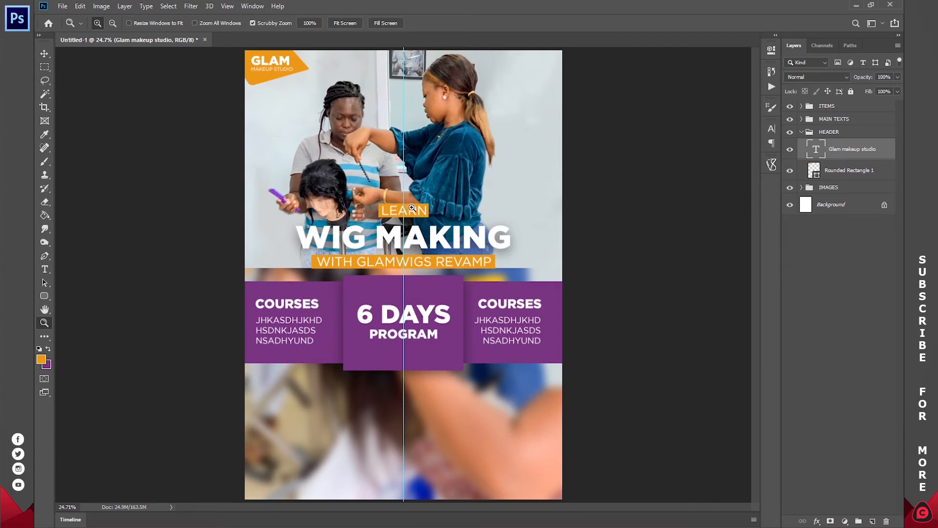
pyautogui.click(44, 54)
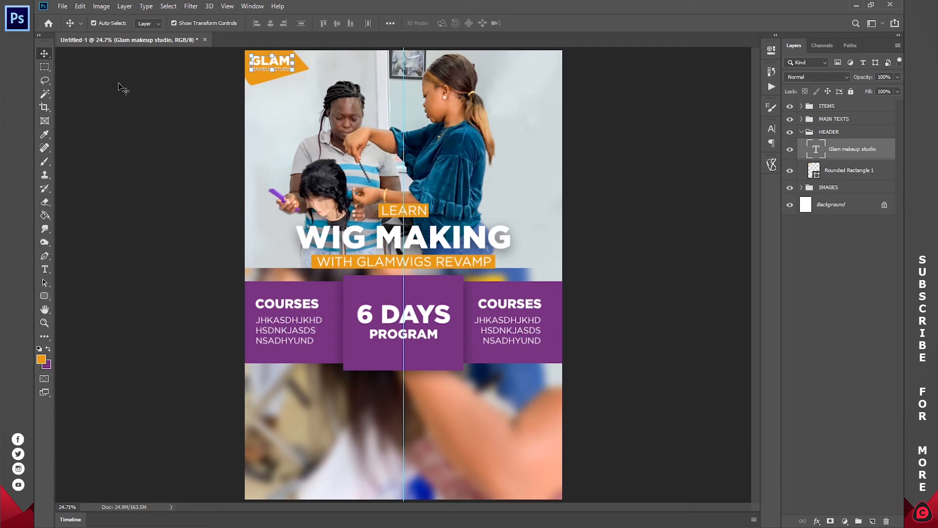
pyautogui.click(802, 132)
pyautogui.click(829, 136)
pyautogui.click(828, 107)
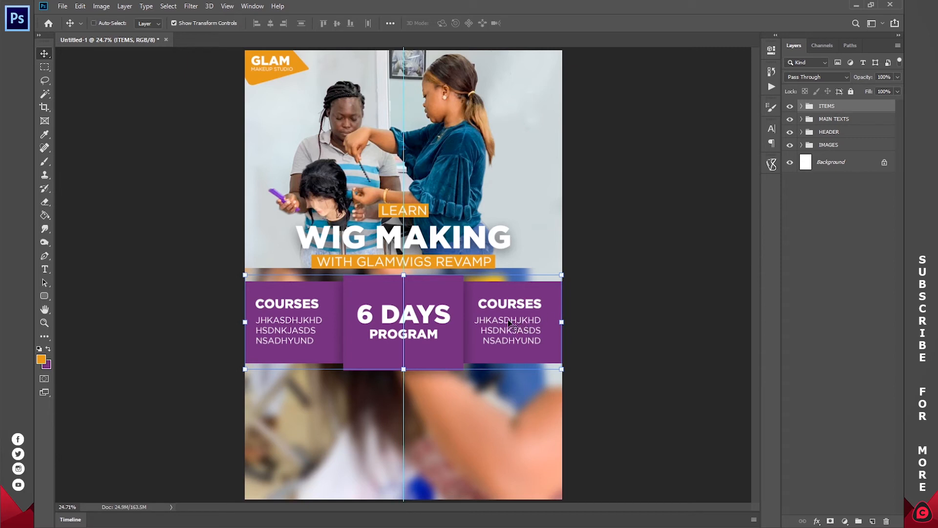
pyautogui.moveTo(510, 323); pyautogui.dragTo(508, 309)
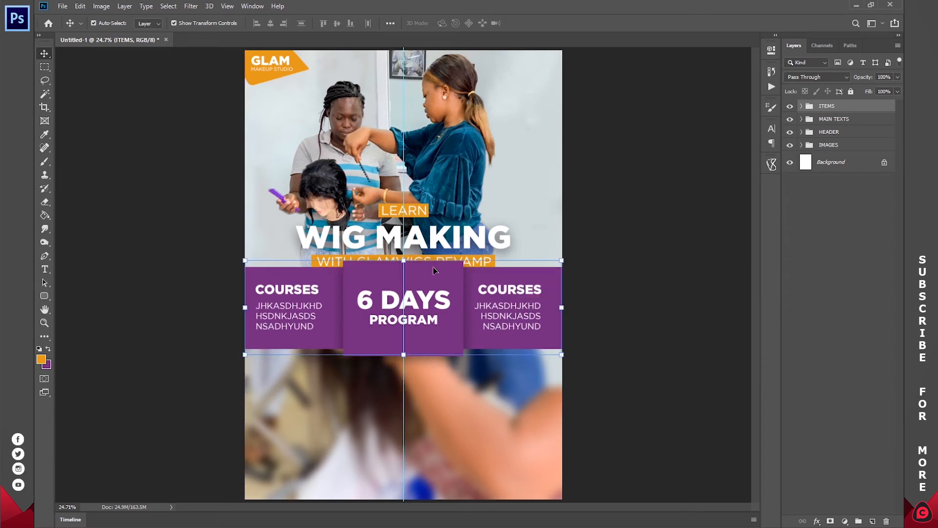
# Step: Move the MAIN TEXTS group straight up about 0.34 in so the whole headline clears the purple panels
pyautogui.click(844, 122)
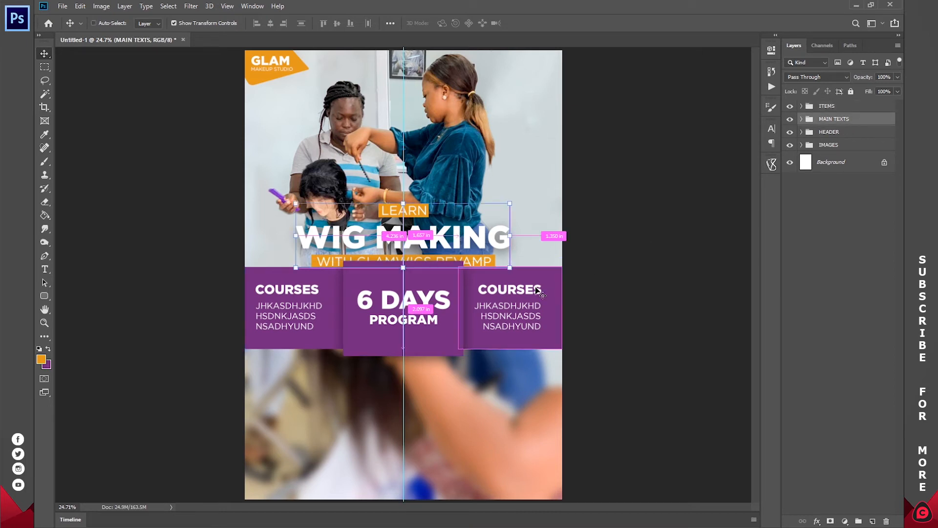
pyautogui.moveTo(535, 279); pyautogui.dragTo(545, 266)
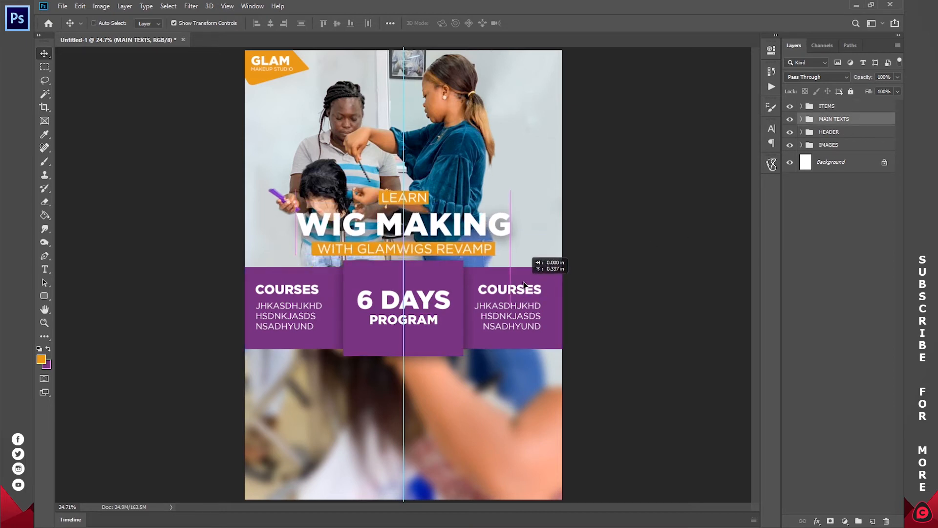
pyautogui.click(894, 350)
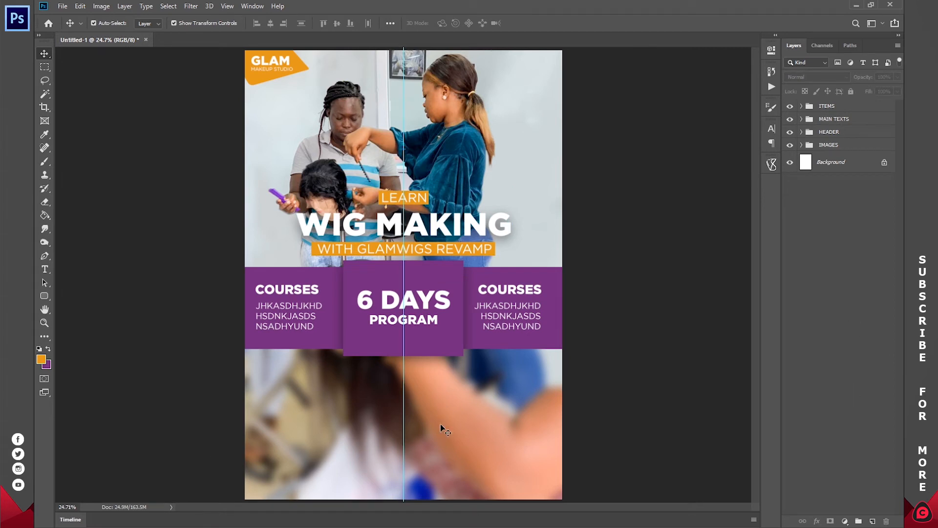
# Step: Create a new layer group above ITEMS and name it DATE
pyautogui.click(860, 522)
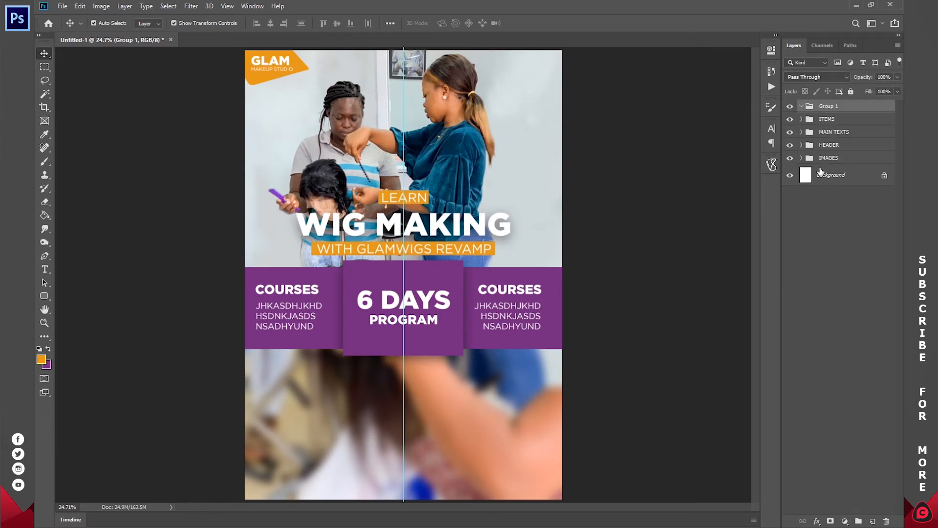
pyautogui.doubleClick(832, 106)
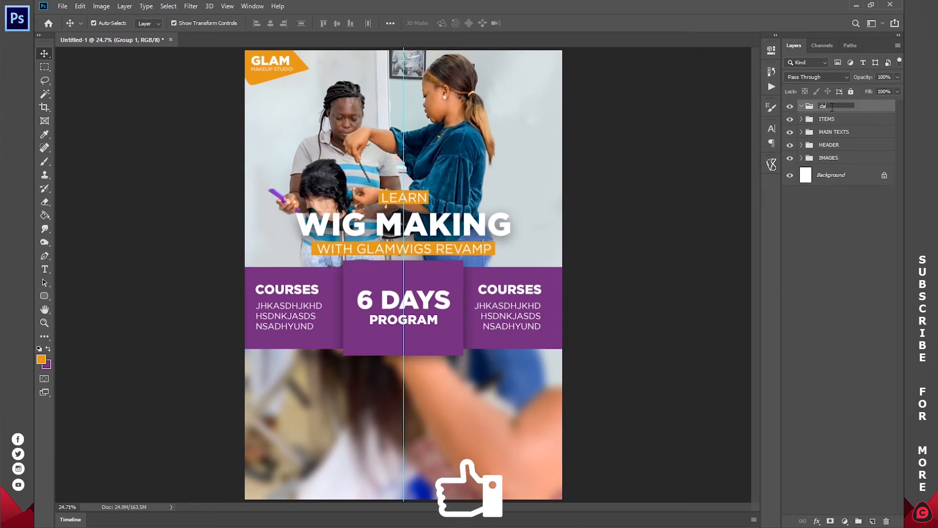
pyautogui.write('DATE')
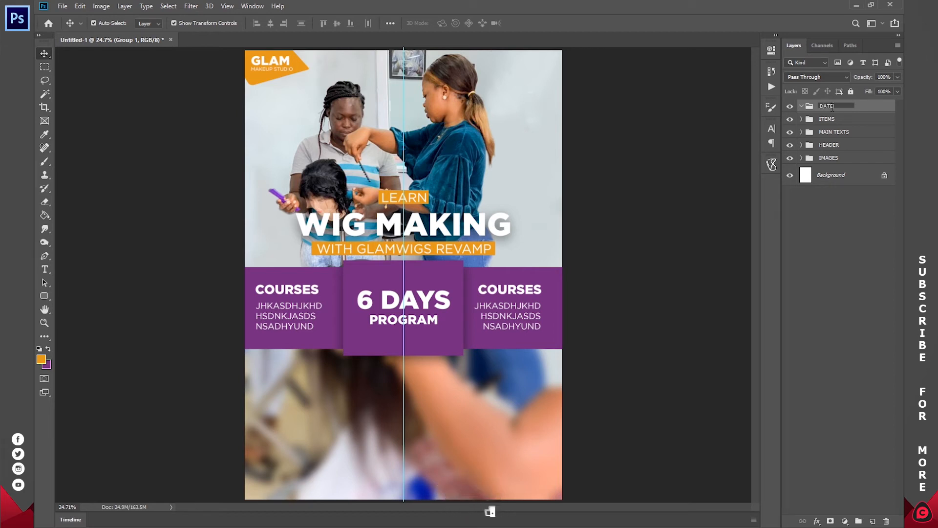
pyautogui.press('Return')
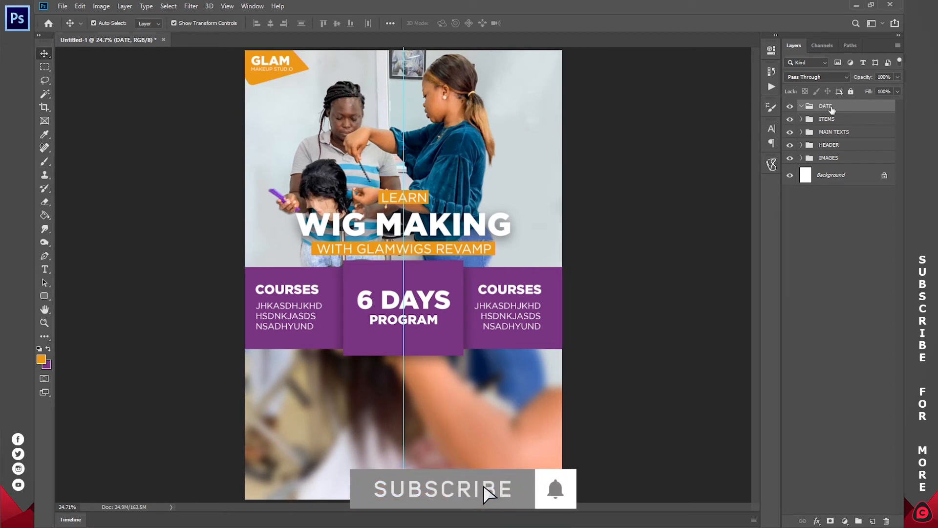
# Step: Draw an orange rectangle about 948 by 123 px just below the 6 DAYS PROGRAM panel
pyautogui.rightClick(42, 296)
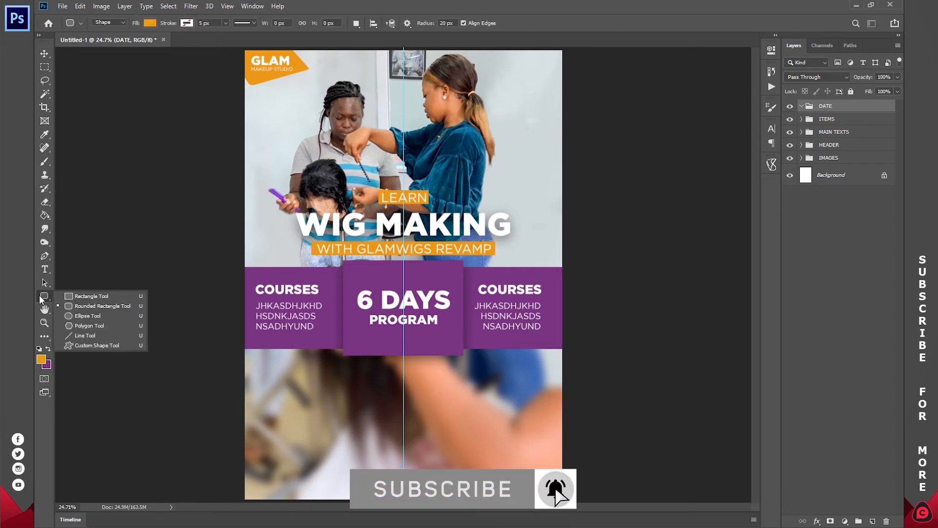
pyautogui.click(80, 296)
pyautogui.moveTo(344, 373); pyautogui.dragTo(465, 387)
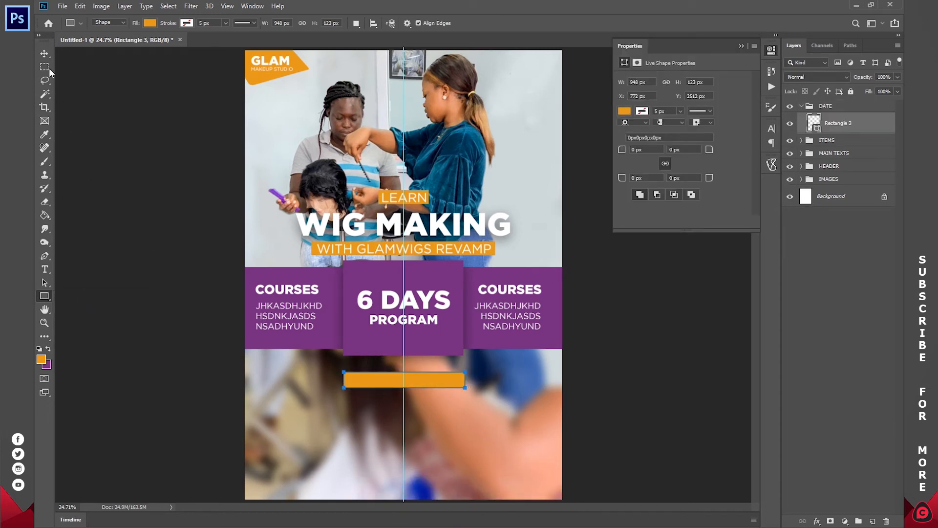
# Step: Widen the orange rectangle on both sides to about 1257 px and centre it on the vertical guide
pyautogui.click(44, 54)
pyautogui.moveTo(345, 377)
pyautogui.mouseDown()
pyautogui.moveTo(317, 382)
pyautogui.moveTo(327, 382)
pyautogui.mouseUp()
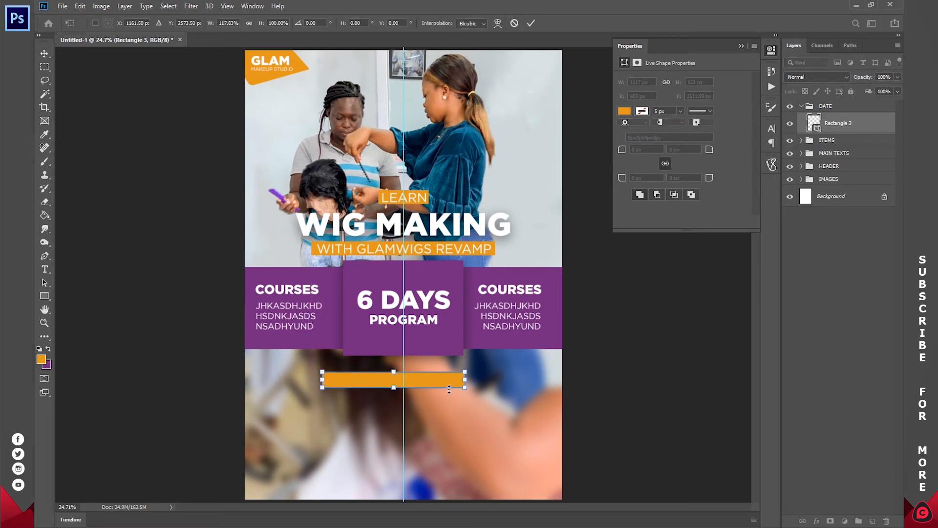
pyautogui.moveTo(464, 380); pyautogui.dragTo(483, 381)
pyautogui.moveTo(420, 381); pyautogui.dragTo(422, 379)
pyautogui.click(529, 23)
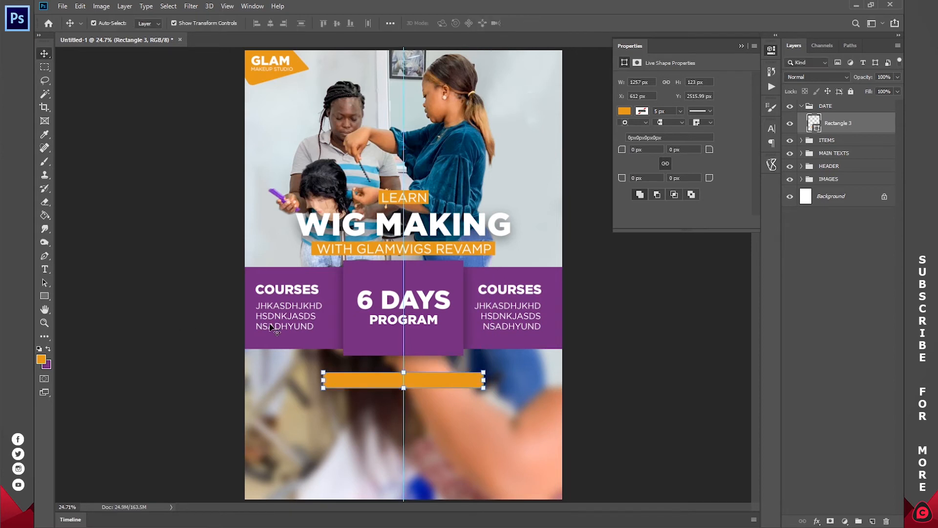
# Step: Add the centre-aligned text 20TH AUGUST in white and place it over the orange rectangle below the 6 DAYS panel
pyautogui.click(50, 268)
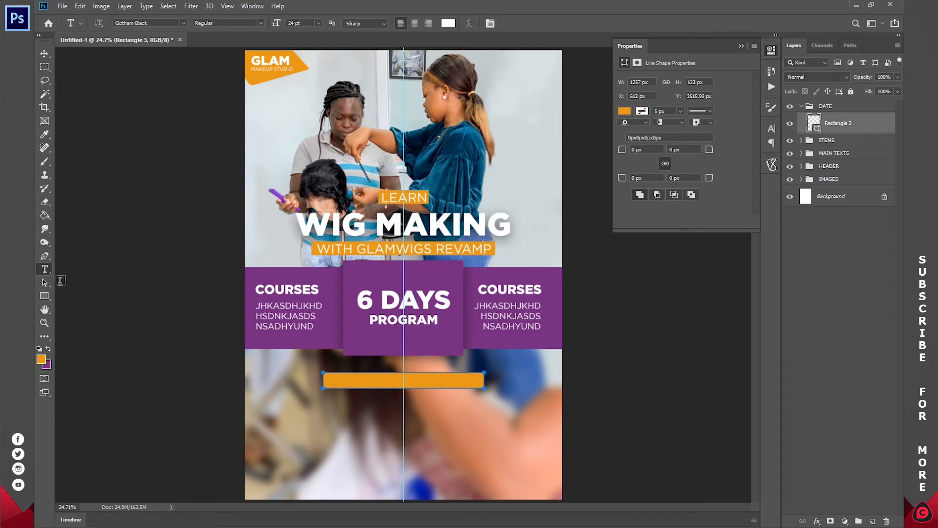
pyautogui.click(368, 413)
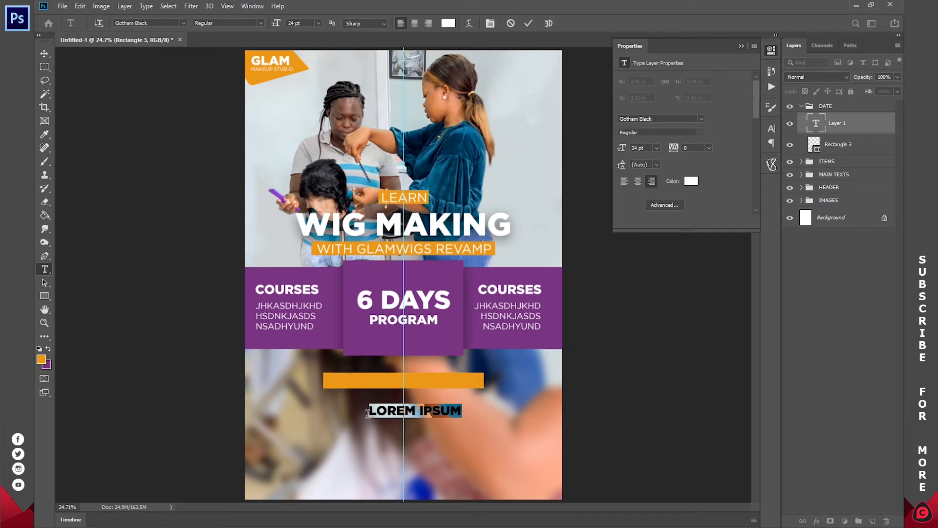
pyautogui.write('20TH AUSGUST')
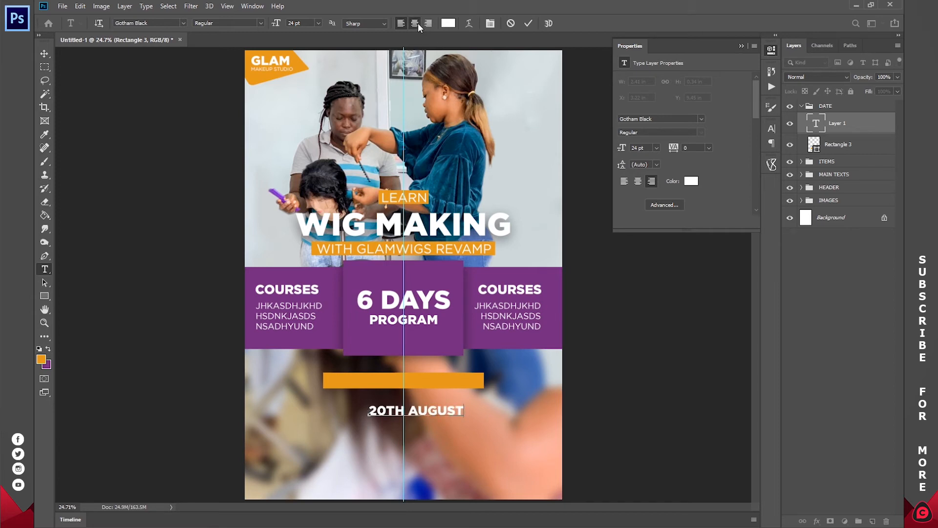
pyautogui.click(414, 24)
pyautogui.moveTo(430, 440); pyautogui.dragTo(464, 410)
pyautogui.click(528, 24)
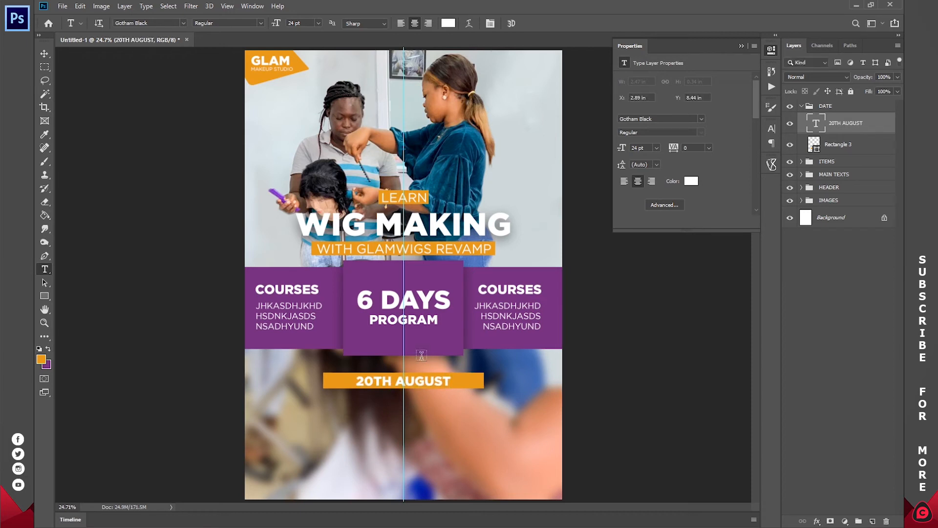
# Step: Narrow the orange rectangle behind 20TH AUGUST evenly from both sides to match the 6 DAYS panel's width
pyautogui.click(44, 53)
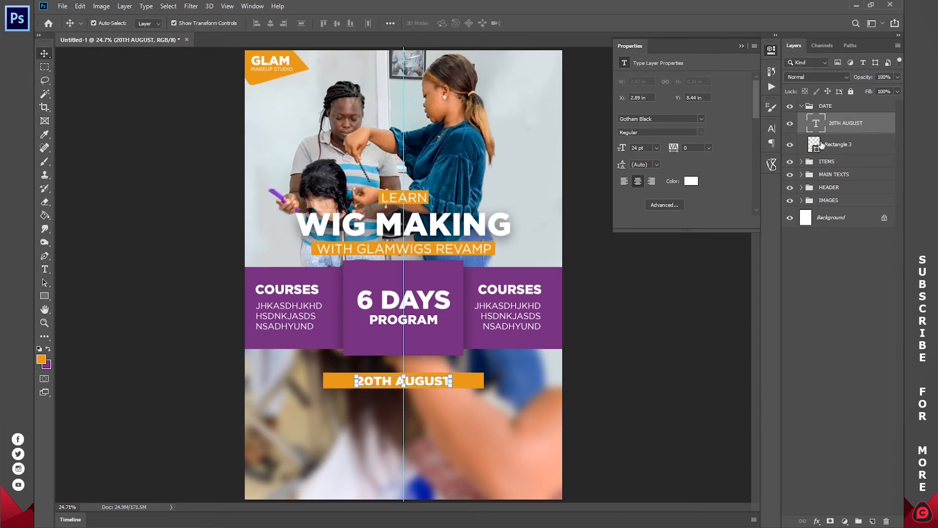
pyautogui.click(840, 145)
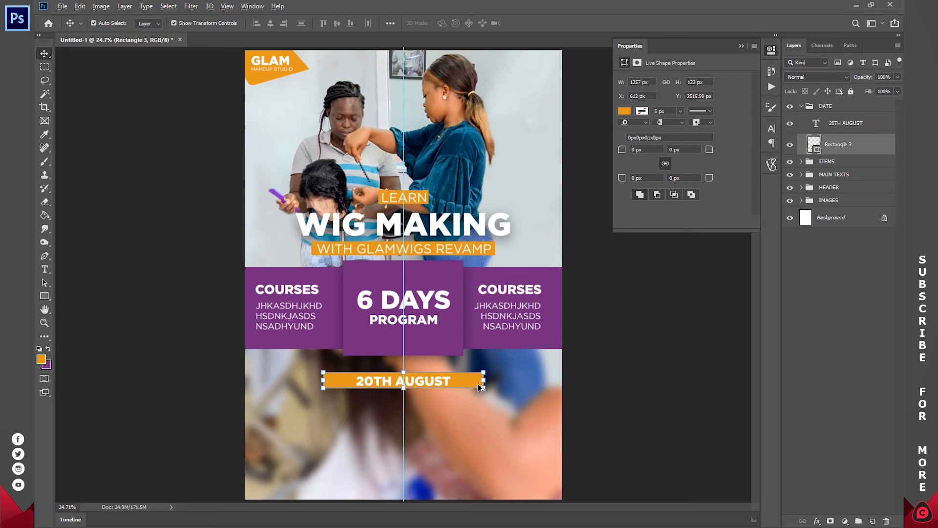
pyautogui.moveTo(485, 380); pyautogui.dragTo(467, 380)
pyautogui.click(532, 22)
pyautogui.click(631, 324)
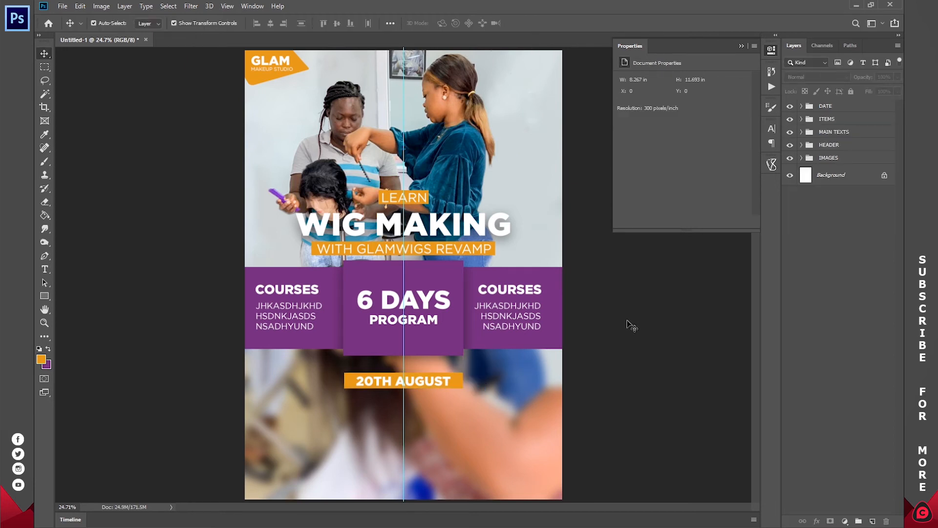
# Step: Create a layer group named BOTTOM and draw in it an orange rectangle about 2117 by 300 px near the flyer's lower edge
pyautogui.click(859, 521)
pyautogui.doubleClick(829, 106)
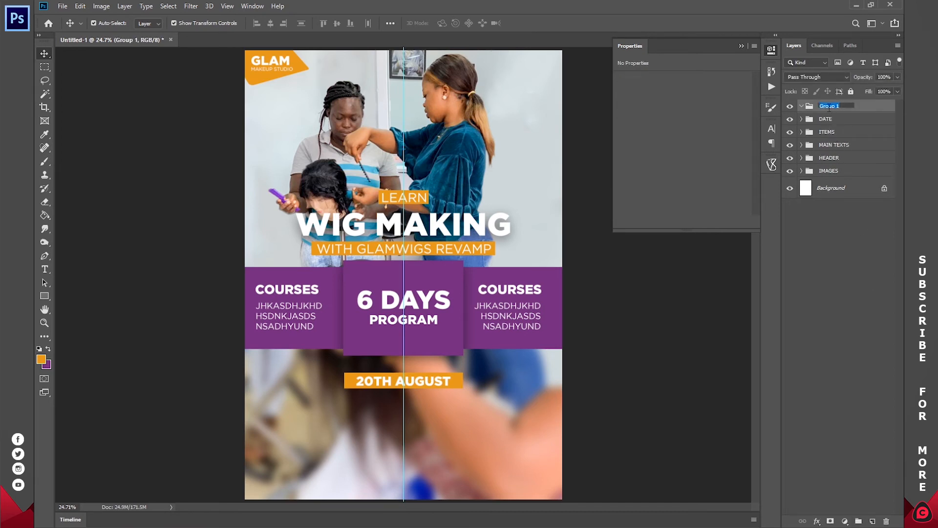
pyautogui.press('Return')
pyautogui.click(46, 298)
pyautogui.moveTo(262, 447); pyautogui.dragTo(532, 484)
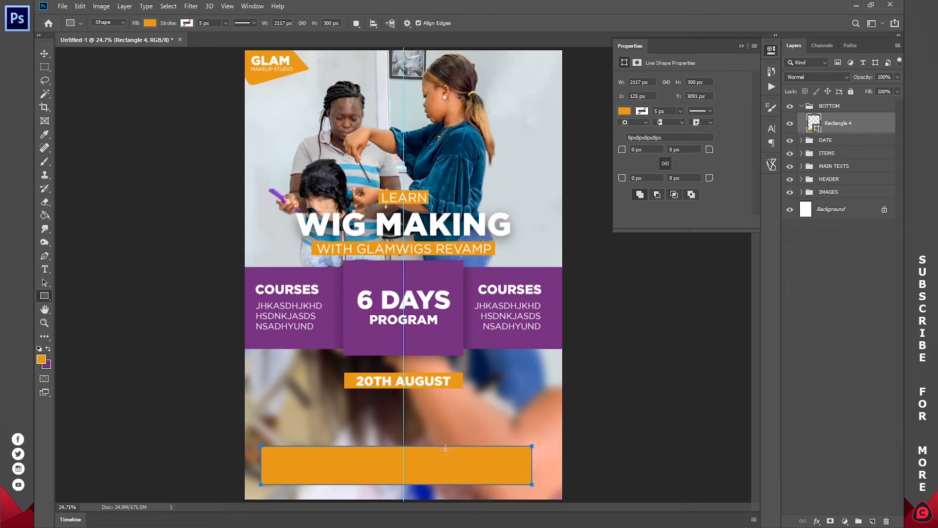
# Step: Move the orange rectangle to the flyer's bottom edge and resize it to a full-width strip of about 2479 by 130 px
pyautogui.click(45, 53)
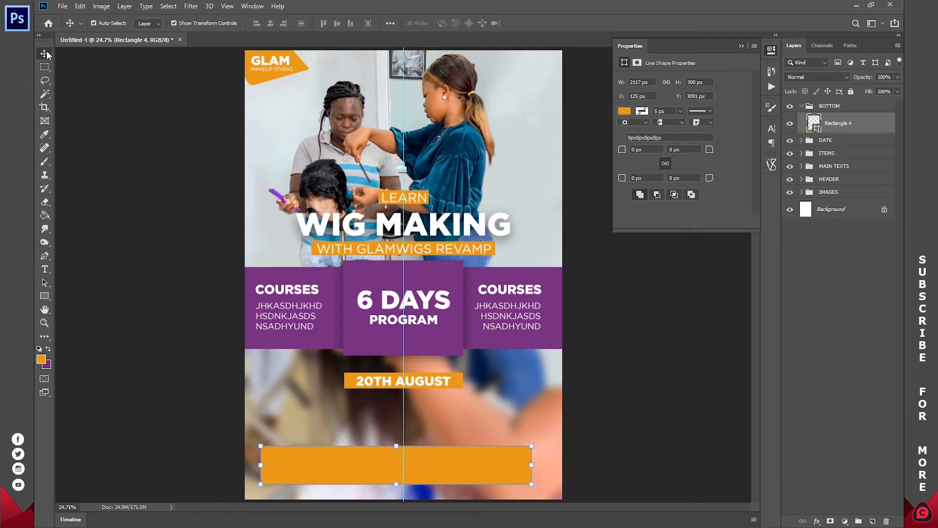
pyautogui.moveTo(307, 461); pyautogui.dragTo(290, 476)
pyautogui.moveTo(515, 480); pyautogui.dragTo(563, 481)
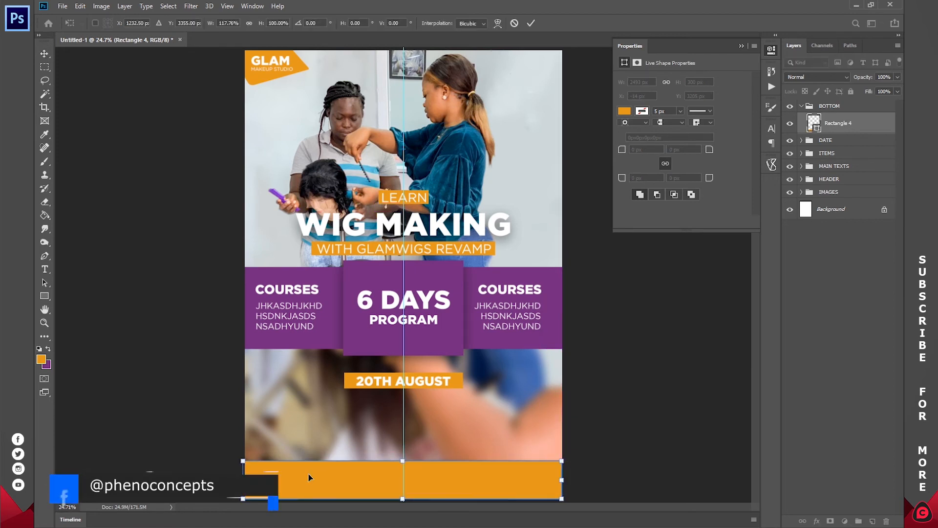
pyautogui.moveTo(243, 480); pyautogui.dragTo(245, 480)
pyautogui.moveTo(405, 466); pyautogui.dragTo(405, 483)
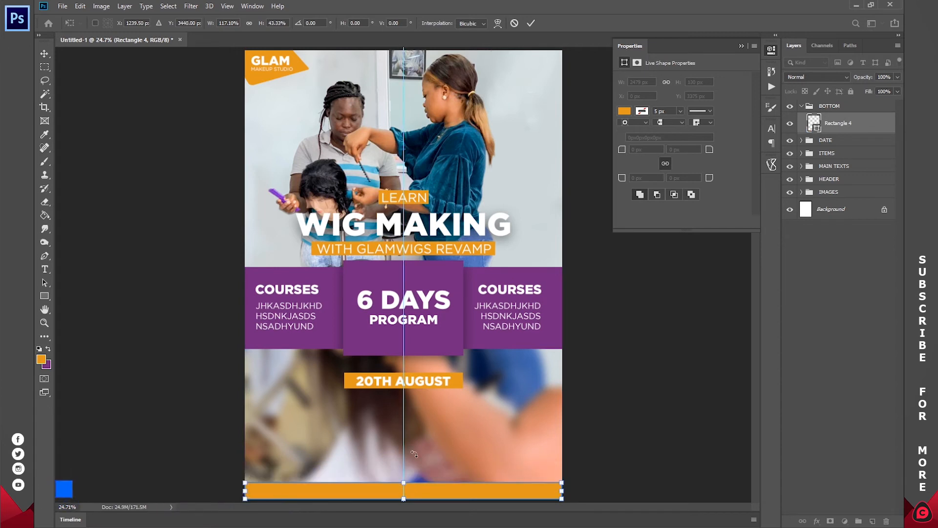
pyautogui.click(532, 23)
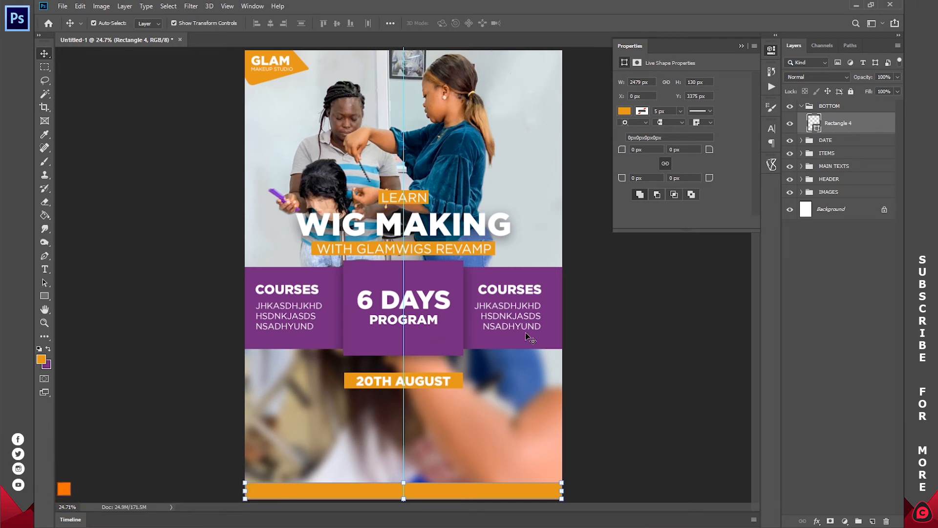
# Step: Recolour the bottom strip purple (73287e) by sampling the 6 DAYS PROGRAM panel
pyautogui.doubleClick(814, 123)
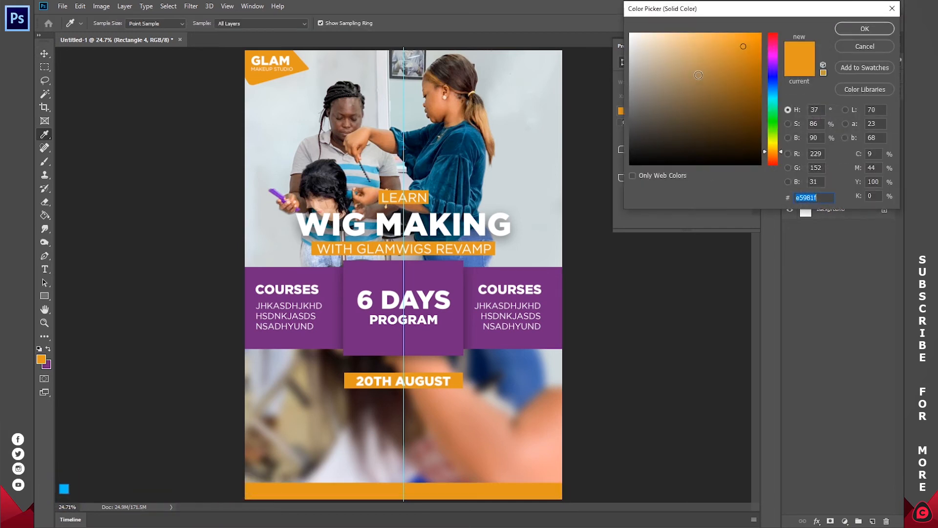
pyautogui.click(447, 334)
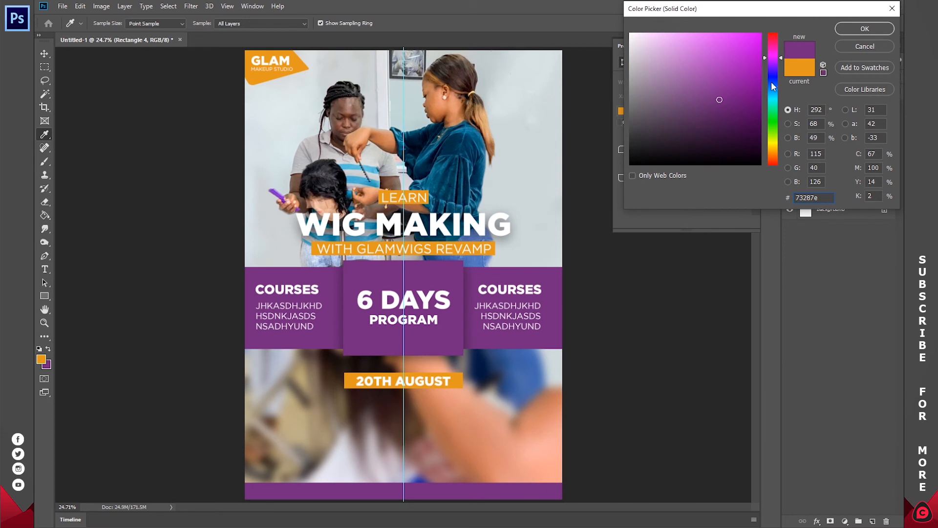
pyautogui.click(846, 29)
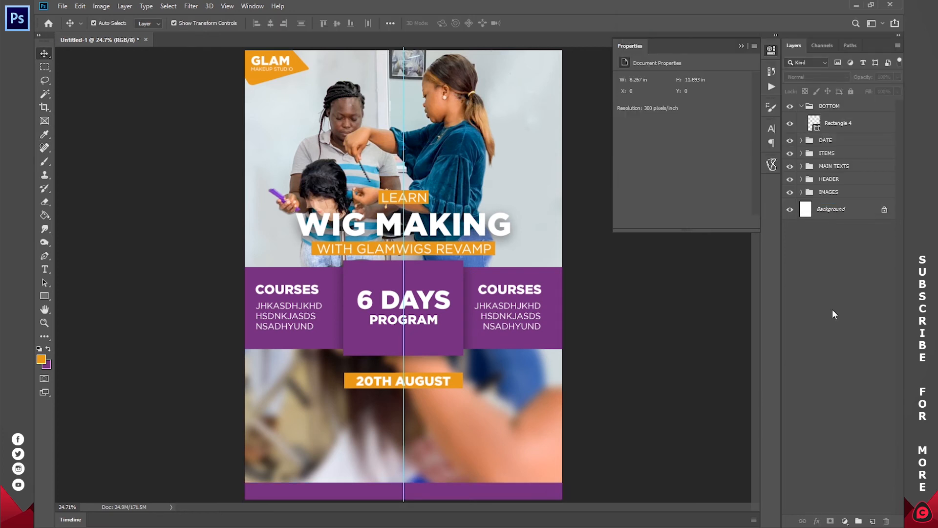
pyautogui.click(838, 125)
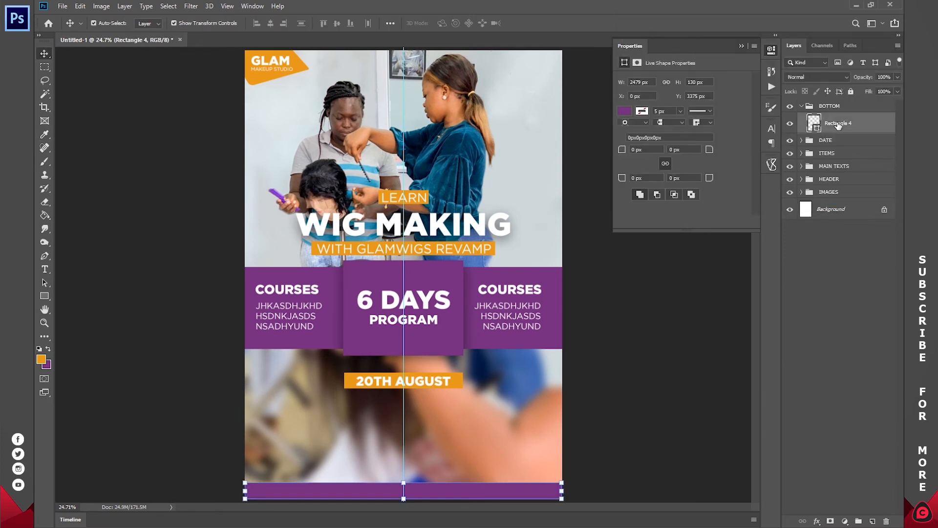
pyautogui.click(131, 521)
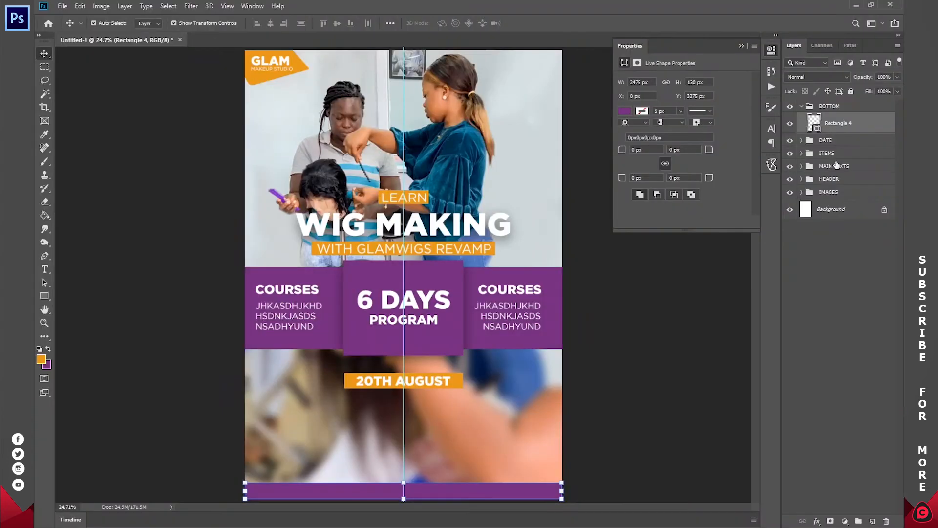
pyautogui.click(838, 266)
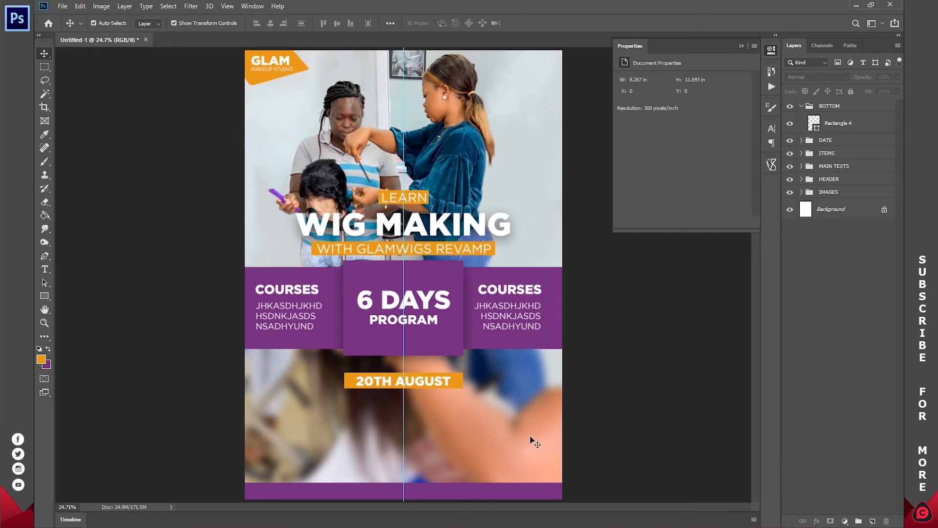
# Step: Draw an orange circle about 781 px in diameter and place it in the flyer's lower-left corner, partly beyond the page edge
pyautogui.click(44, 296)
pyautogui.click(42, 294)
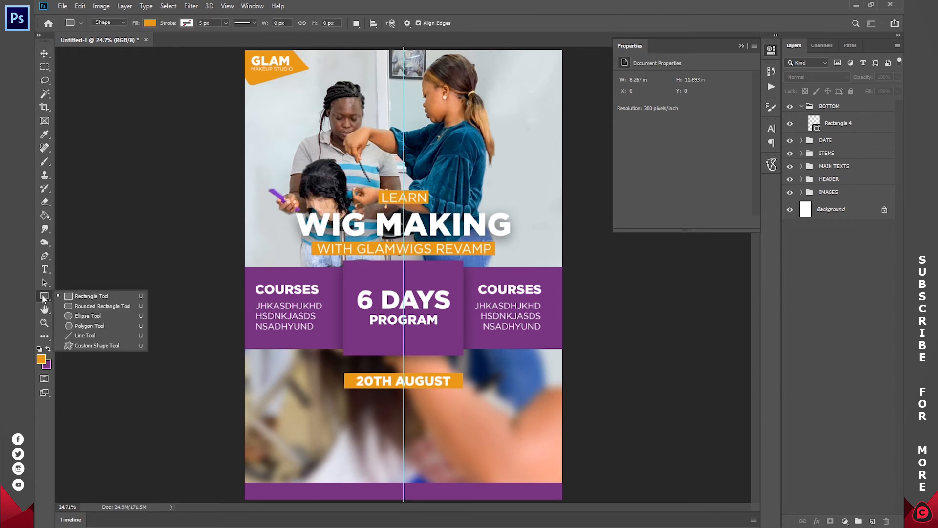
pyautogui.click(84, 315)
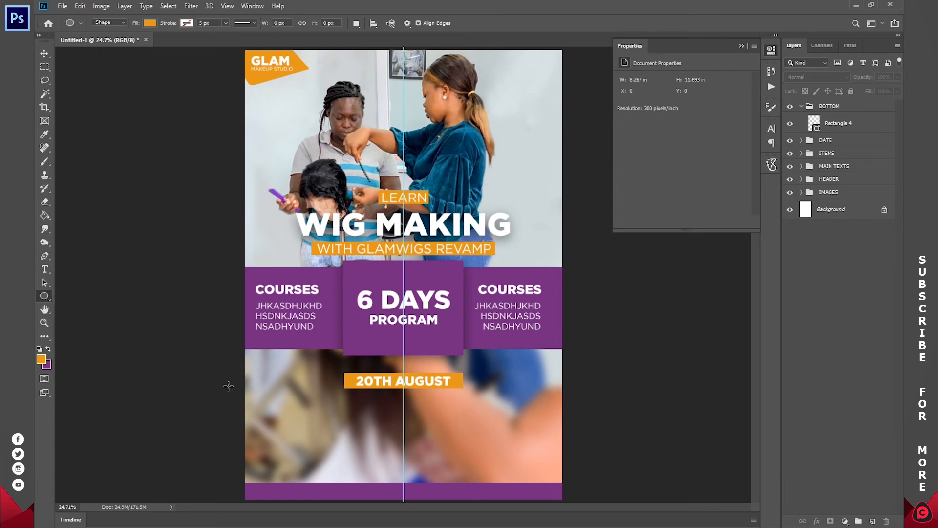
pyautogui.moveTo(355, 256); pyautogui.dragTo(472, 357)
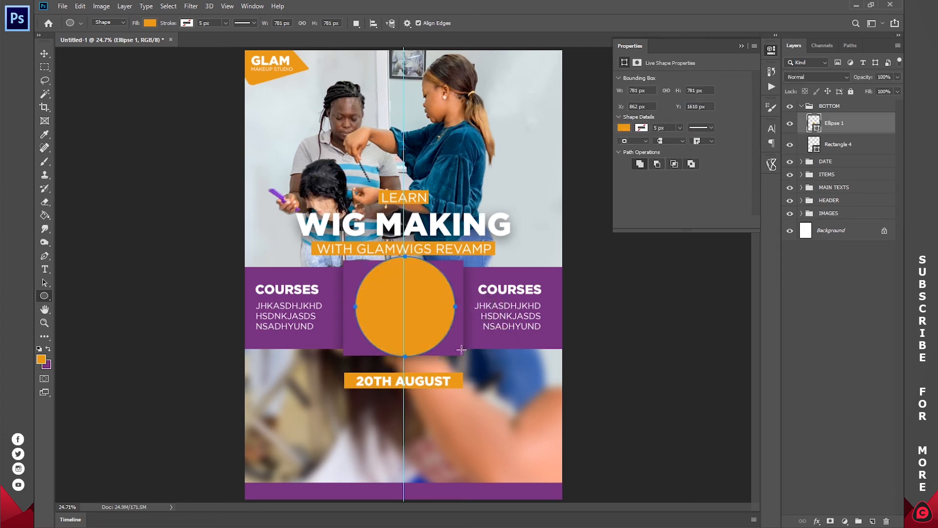
pyautogui.click(45, 53)
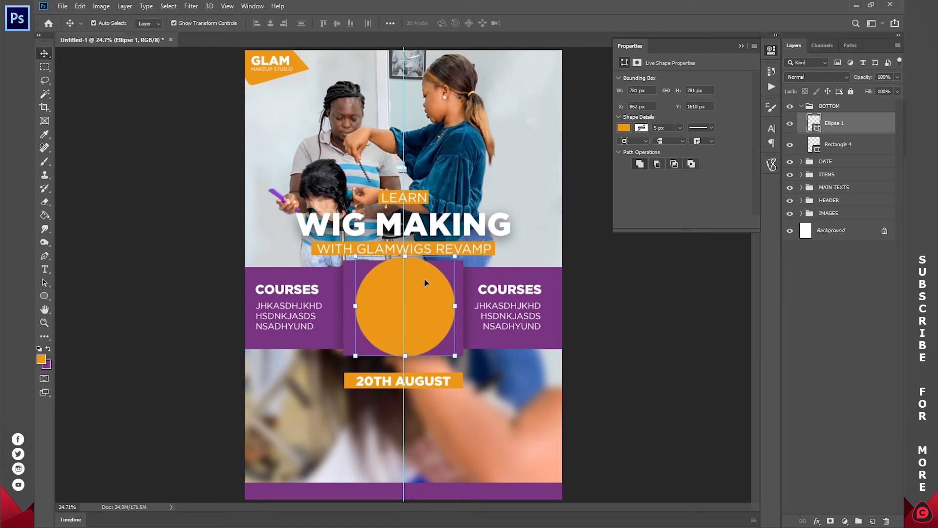
pyautogui.moveTo(424, 282); pyautogui.dragTo(298, 430)
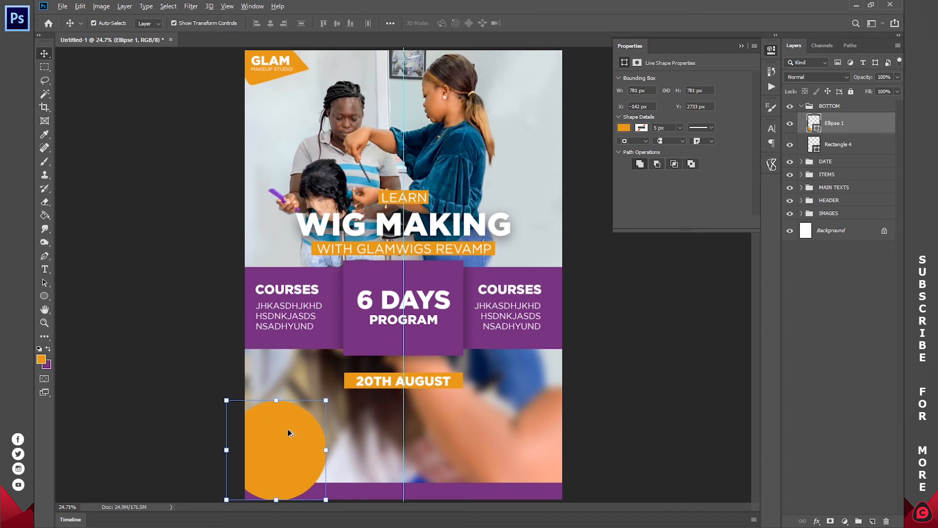
# Step: Duplicate the orange circle twice along the same row, one copy centred on the guide and one partly beyond the right page edge
pyautogui.moveTo(289, 433); pyautogui.dragTo(417, 434)
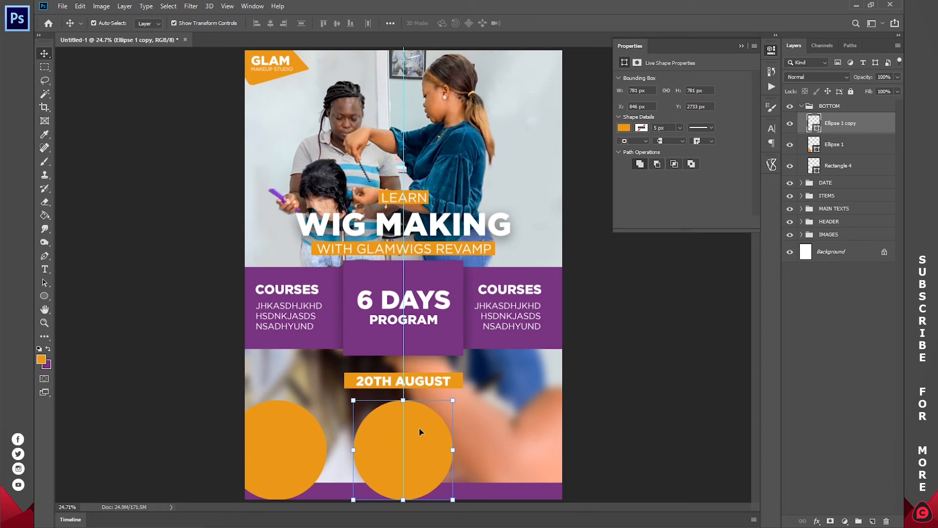
pyautogui.moveTo(417, 429); pyautogui.dragTo(552, 431)
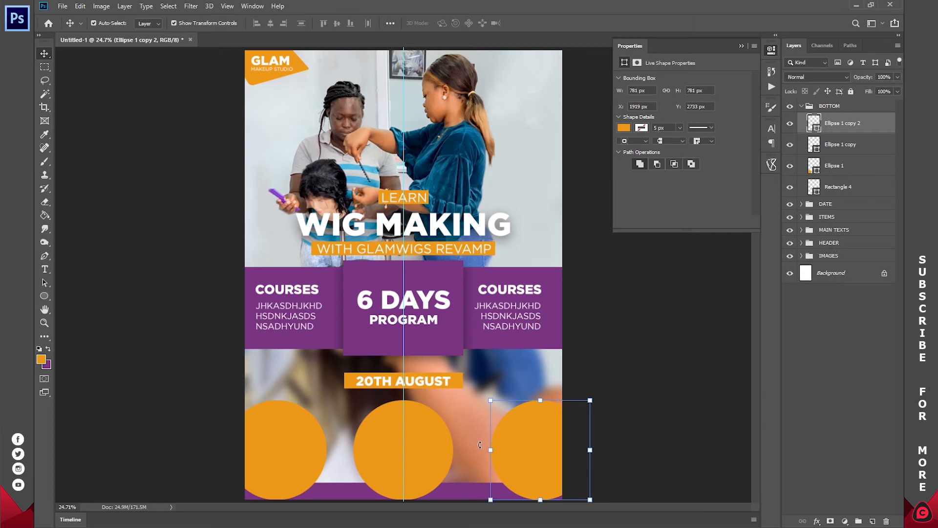
pyautogui.moveTo(547, 442); pyautogui.dragTo(535, 444)
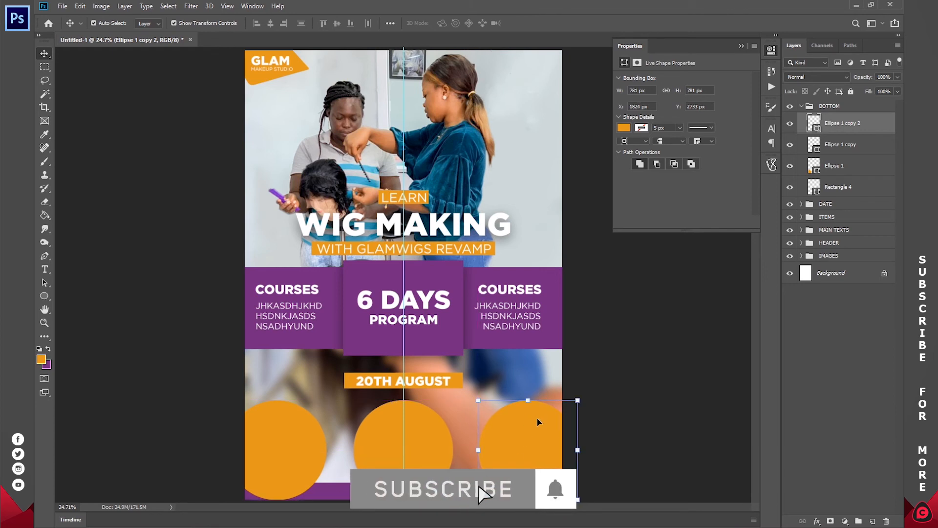
# Step: Reorder the three circle layers beneath the purple bottom strip
pyautogui.press('z')
pyautogui.moveTo(501, 488); pyautogui.dragTo(441, 360)
pyautogui.press('v')
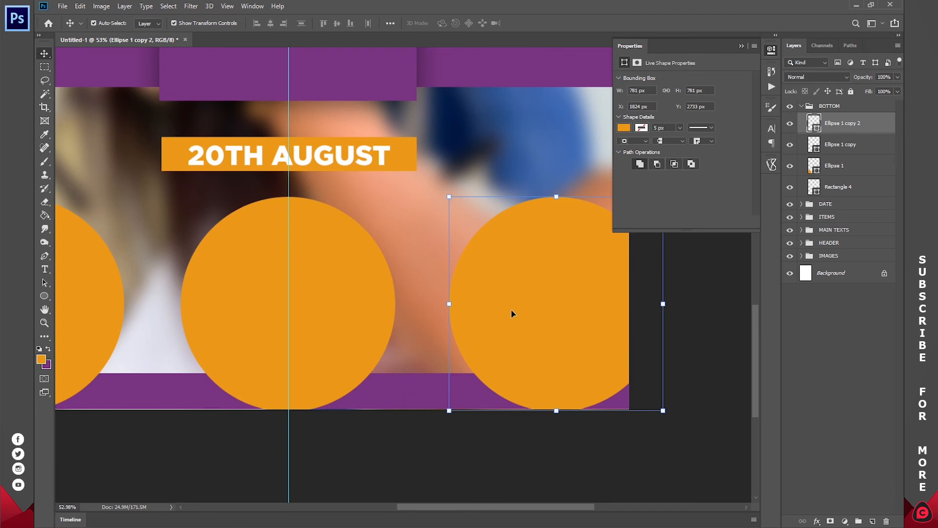
pyautogui.keyDown('shift'); pyautogui.click(841, 167); pyautogui.keyUp('shift')
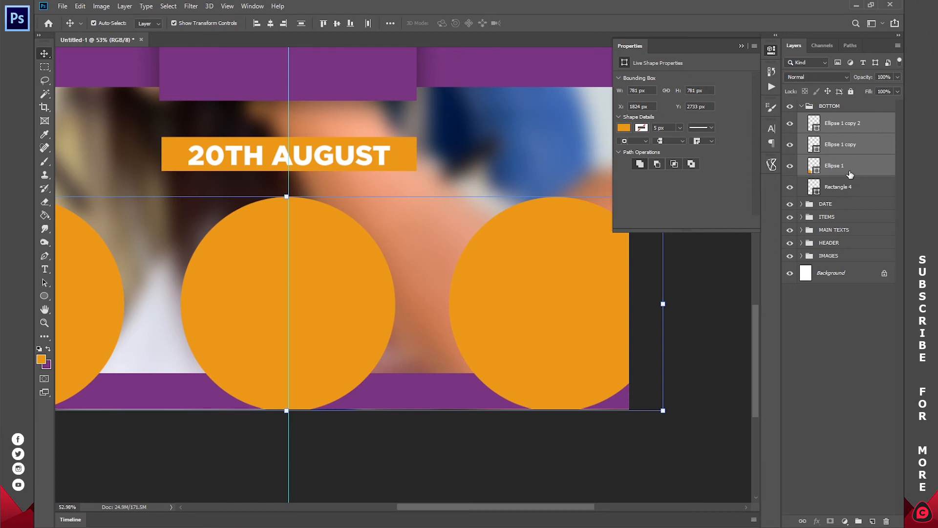
pyautogui.moveTo(850, 173); pyautogui.dragTo(845, 197)
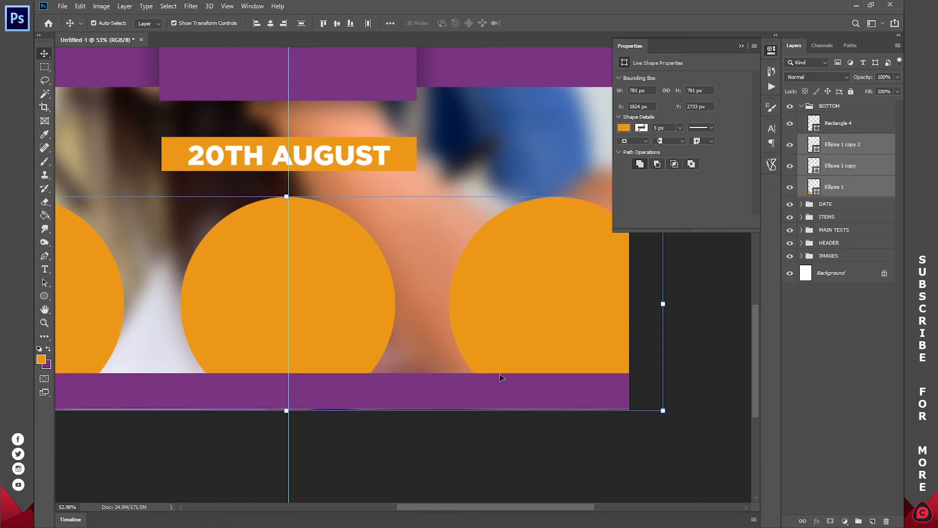
# Step: Stretch the purple strip's lower edge slightly past the page to a height of 139 px, covering the gap beneath it
pyautogui.press('z')
pyautogui.press('v')
pyautogui.press('z')
pyautogui.moveTo(291, 408); pyautogui.dragTo(363, 411)
pyautogui.press('v')
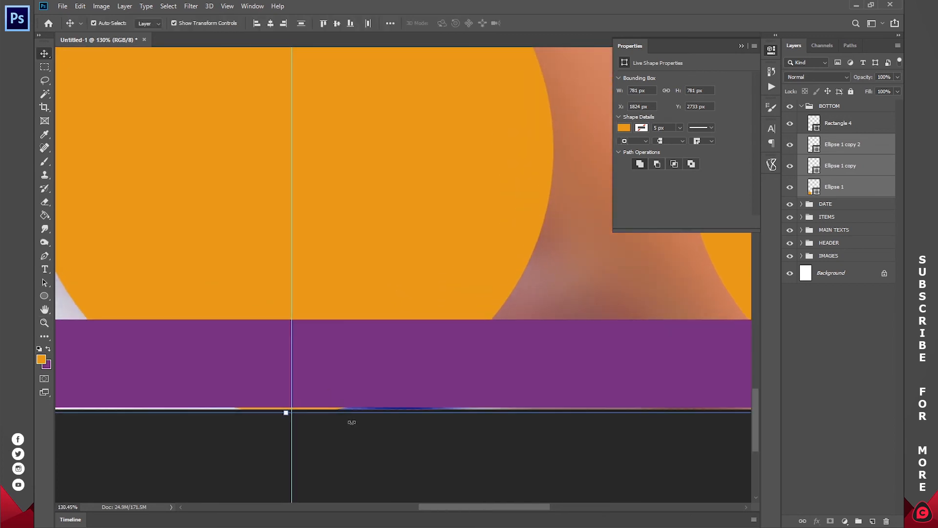
pyautogui.click(284, 411)
pyautogui.click(323, 389)
pyautogui.moveTo(292, 410); pyautogui.dragTo(292, 413)
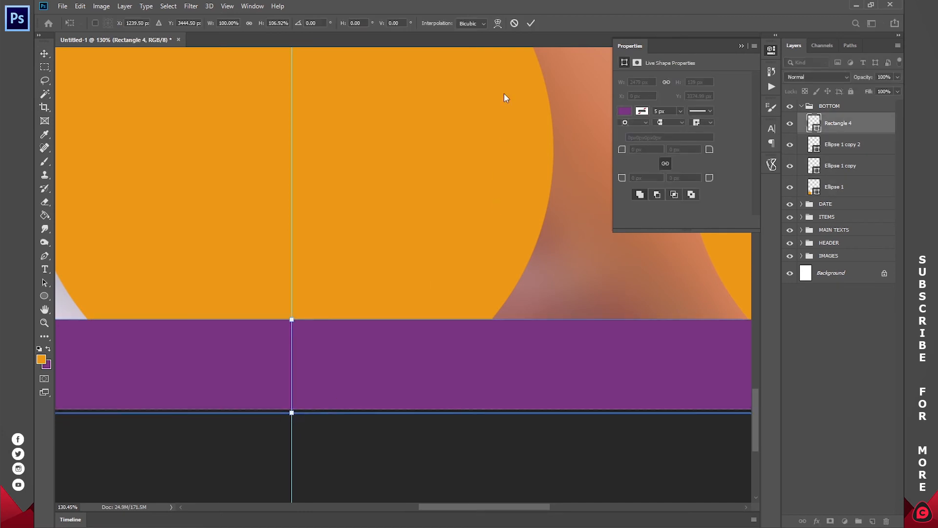
pyautogui.click(531, 23)
# Step: Rename the three circle layers RIGHT, CENTER and LEFT according to their positions on the flyer
pyautogui.press('z')
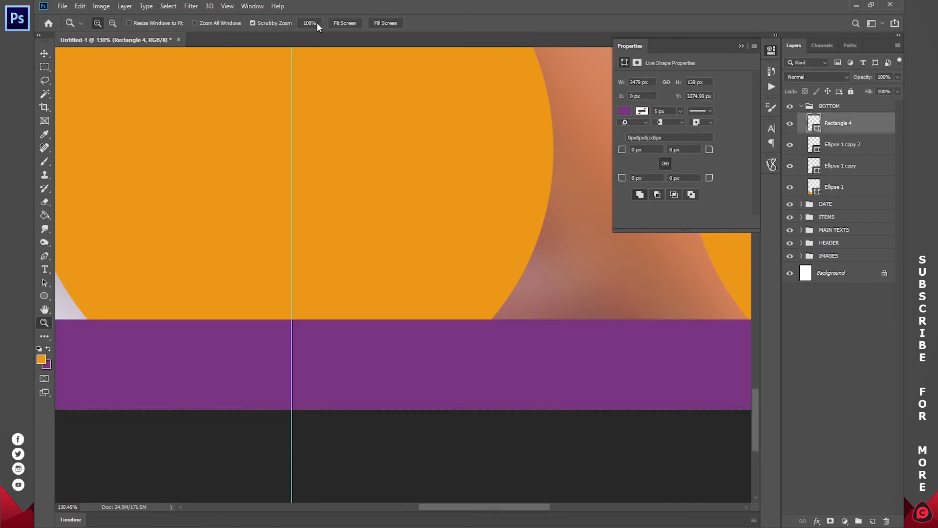
pyautogui.click(344, 24)
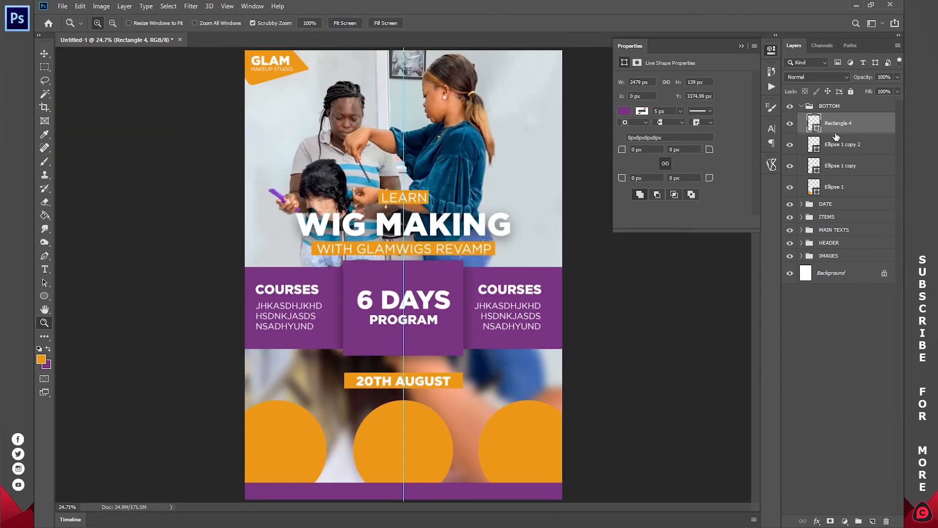
pyautogui.click(842, 149)
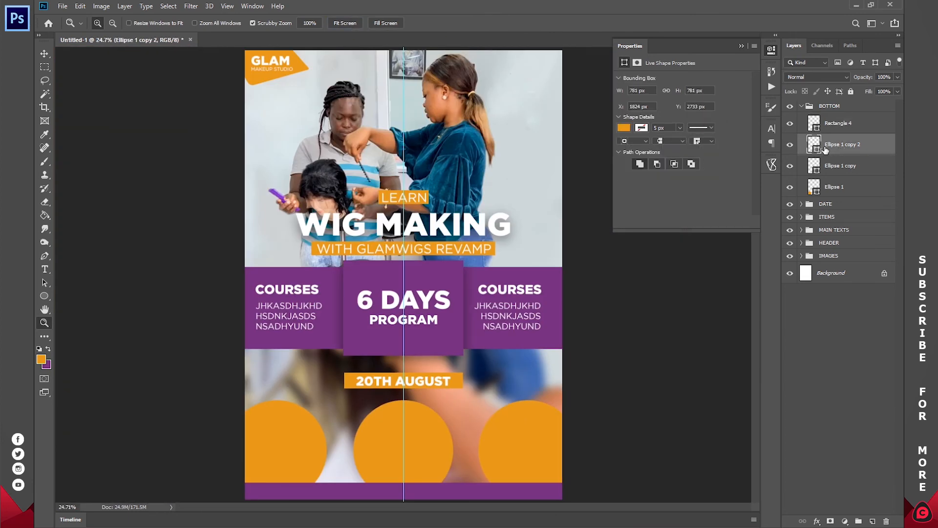
pyautogui.press('v')
pyautogui.doubleClick(841, 146)
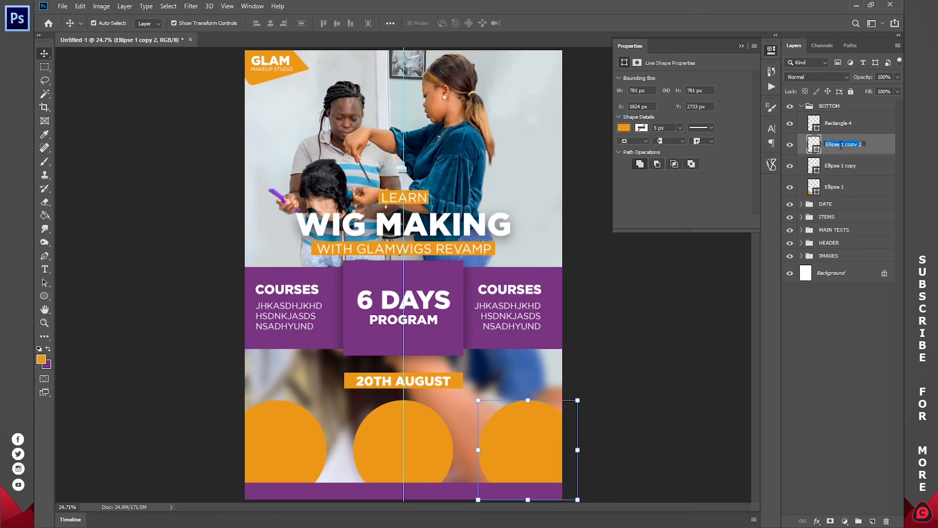
pyautogui.write('RIGHT')
pyautogui.press('Return')
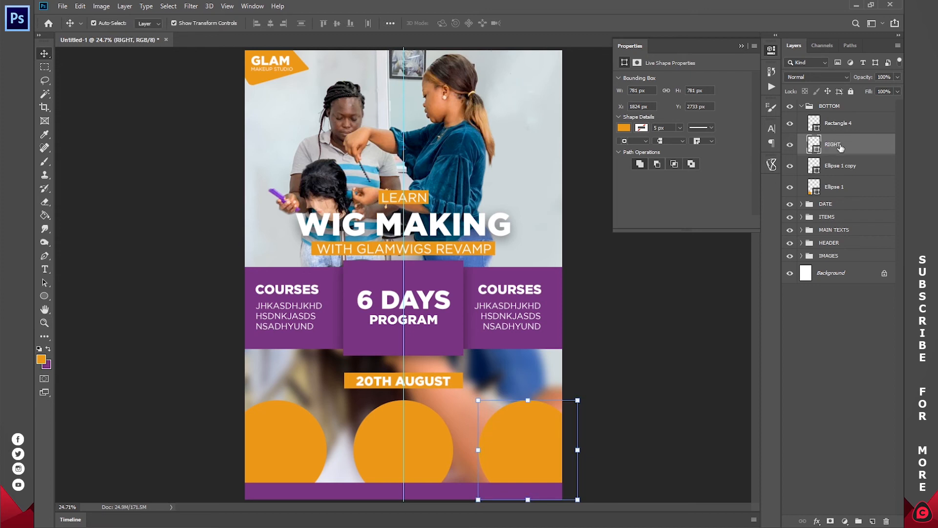
pyautogui.doubleClick(841, 165)
pyautogui.write('CENTER')
pyautogui.press('Return')
pyautogui.doubleClick(835, 187)
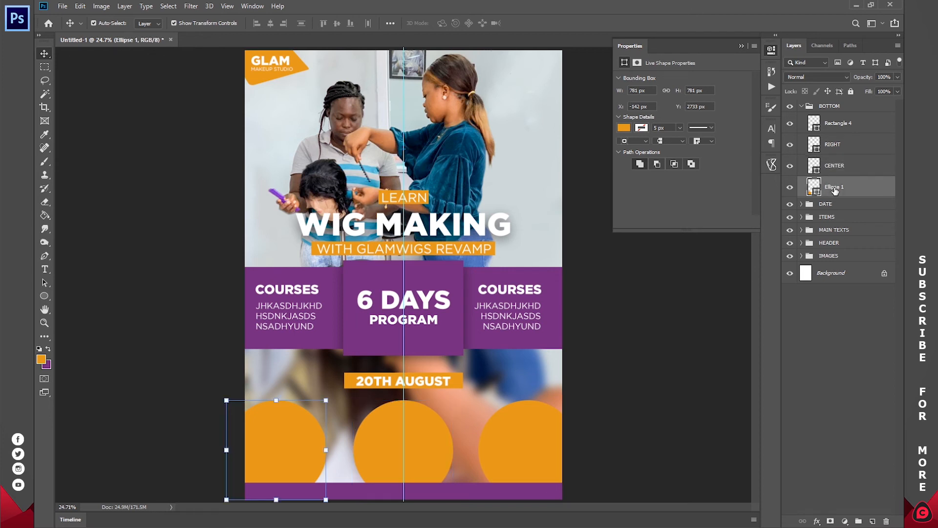
pyautogui.write('LEFT')
pyautogui.press('Return')
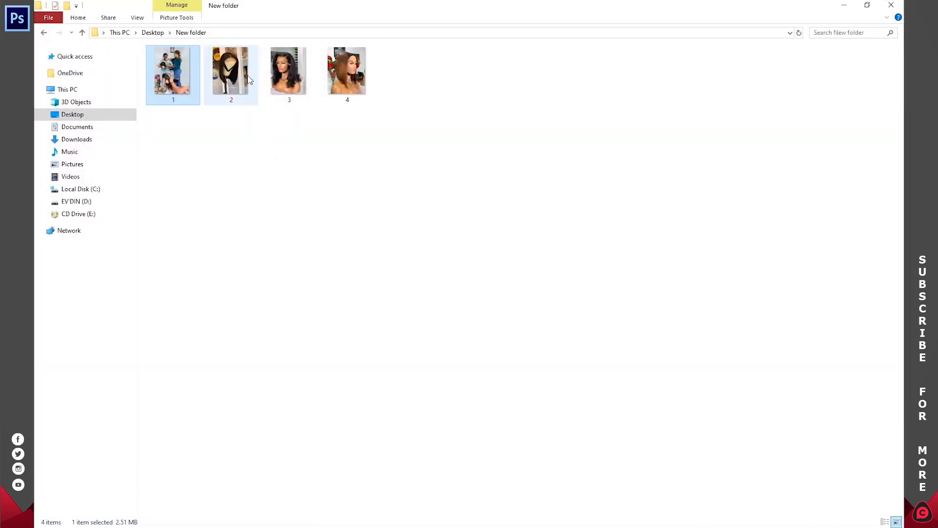
# Step: Switch to the New folder window in File Explorer and preview wig image 3 at full size, closing the viewer
pyautogui.click(233, 69)
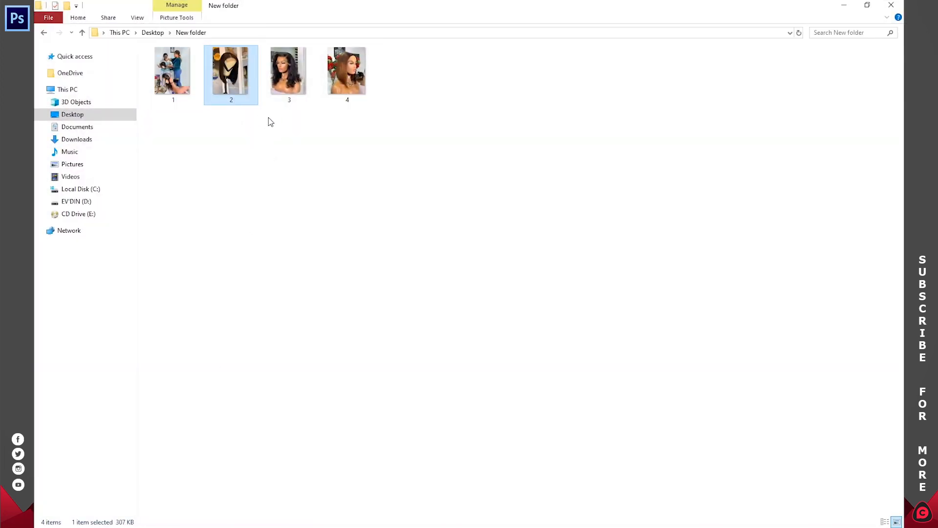
pyautogui.doubleClick(285, 67)
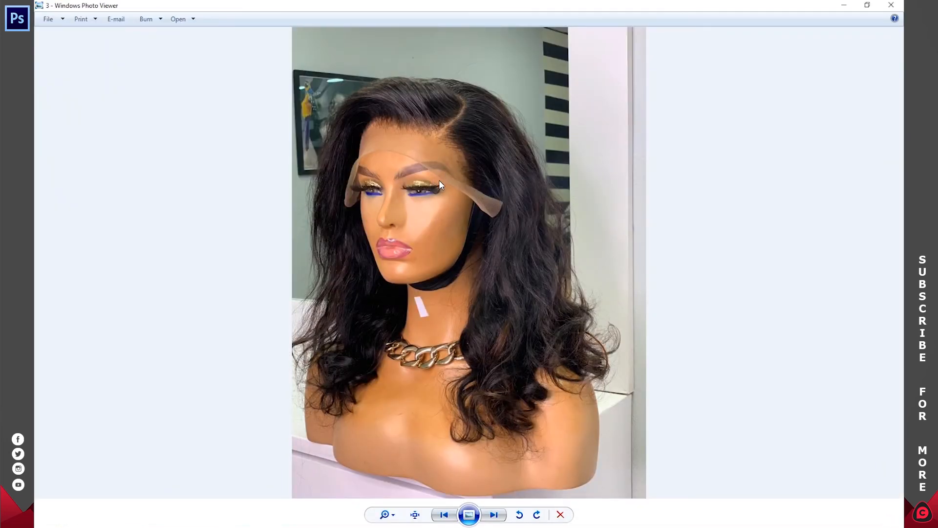
pyautogui.click(891, 5)
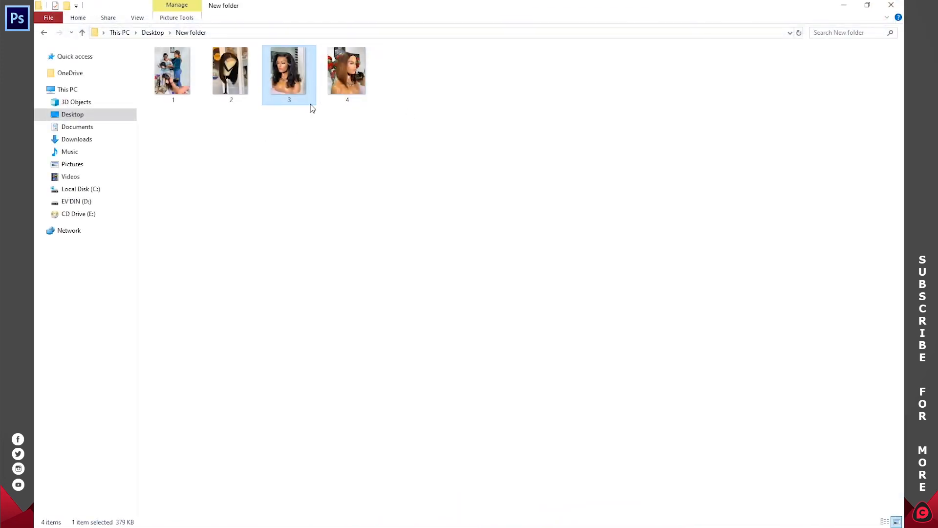
# Step: Place wig image 3 from New folder into the flyer and move its layer directly above the RIGHT circle layer
pyautogui.moveTo(282, 67); pyautogui.dragTo(406, 434)
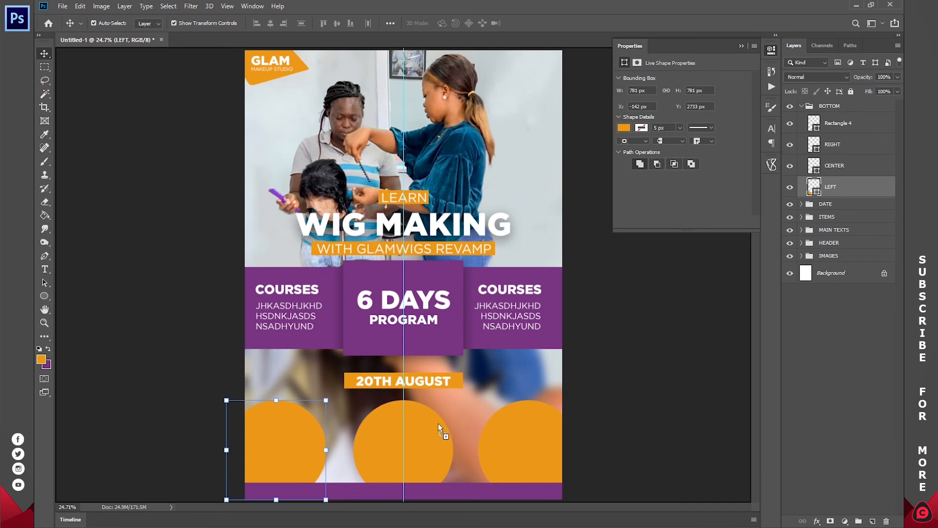
pyautogui.moveTo(439, 430); pyautogui.dragTo(439, 428)
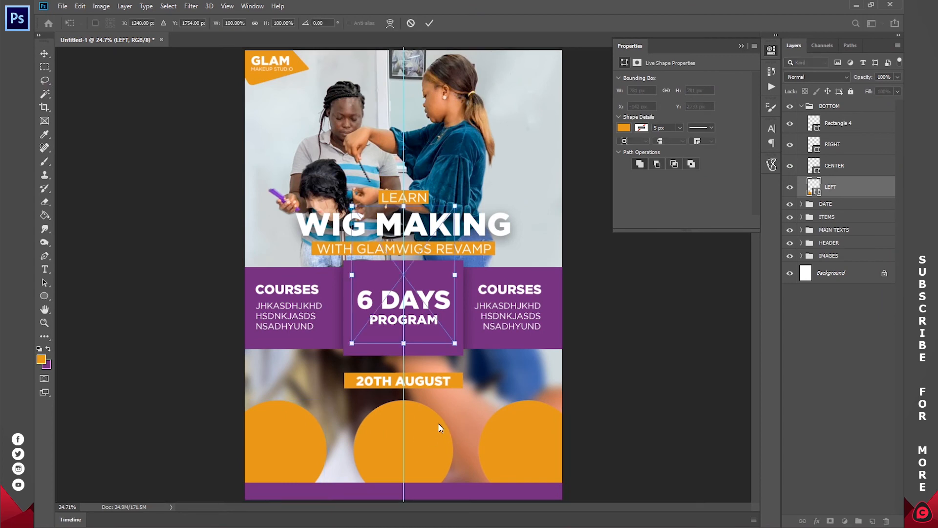
pyautogui.click(430, 23)
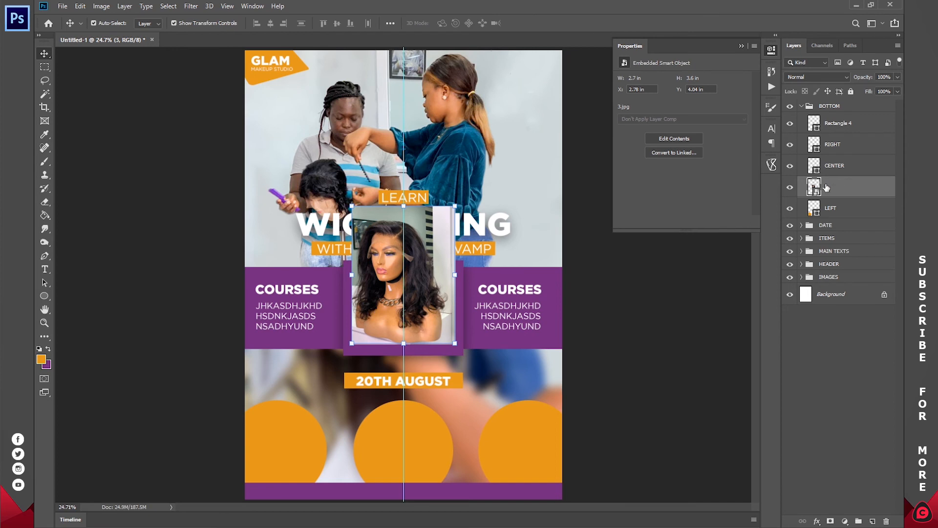
pyautogui.moveTo(841, 189); pyautogui.dragTo(836, 156)
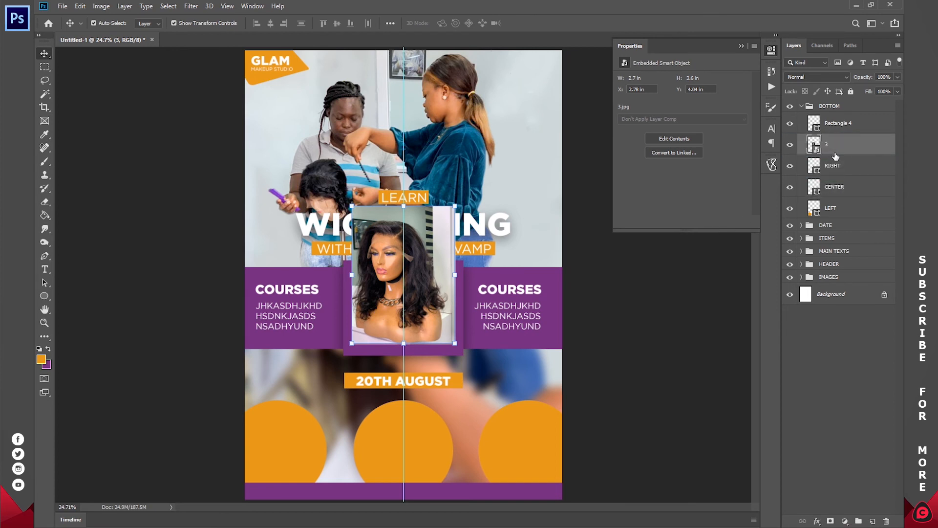
# Step: Position wig image 3 over the right circle, clip it to the RIGHT layer and adjust its position inside the circle
pyautogui.click(791, 166)
pyautogui.click(791, 167)
pyautogui.click(790, 167)
pyautogui.click(791, 167)
pyautogui.moveTo(426, 246); pyautogui.dragTo(545, 409)
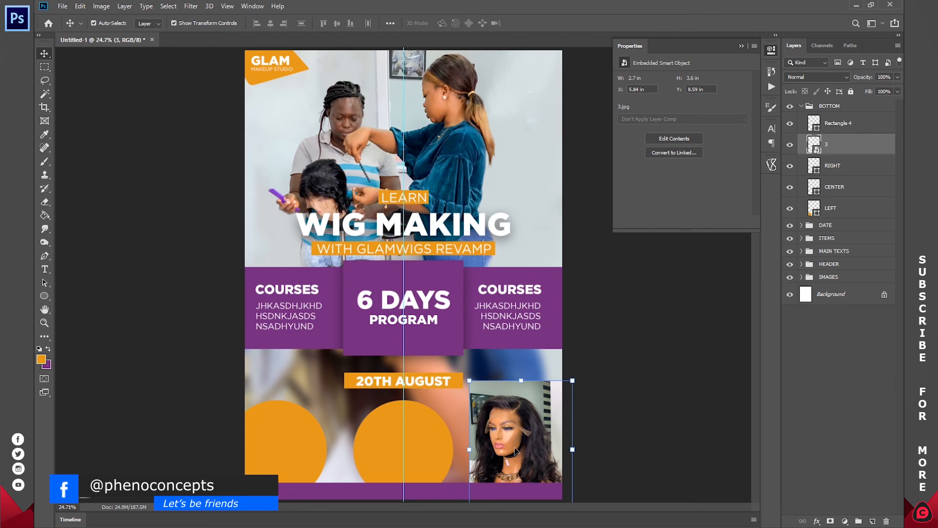
pyautogui.rightClick(832, 145)
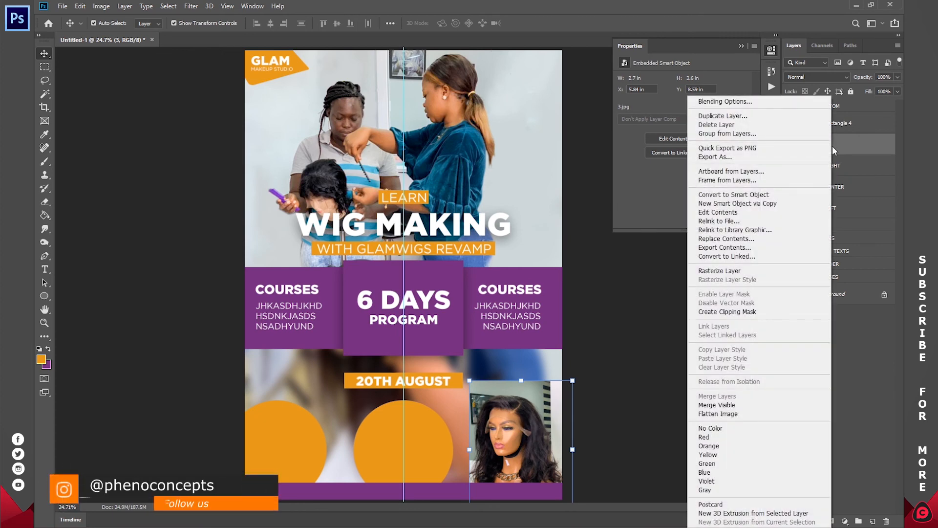
pyautogui.click(748, 313)
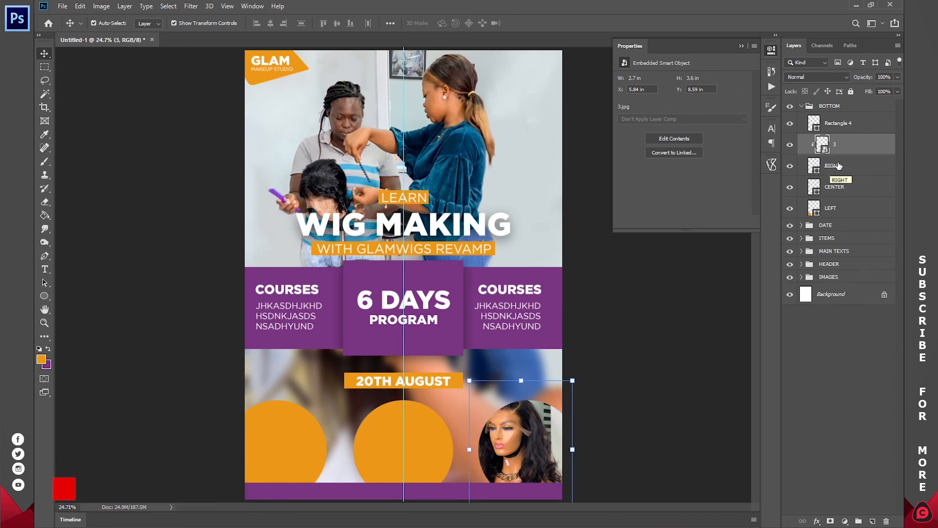
pyautogui.moveTo(534, 443); pyautogui.dragTo(540, 443)
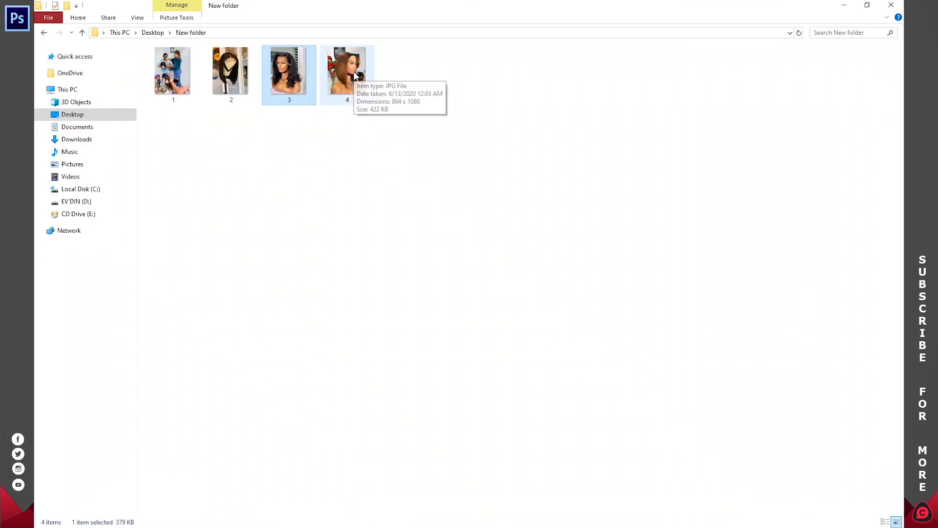
# Step: Place wig image 4 from New folder over the left circle and move its layer directly above LEFT
pyautogui.moveTo(355, 76); pyautogui.dragTo(269, 459)
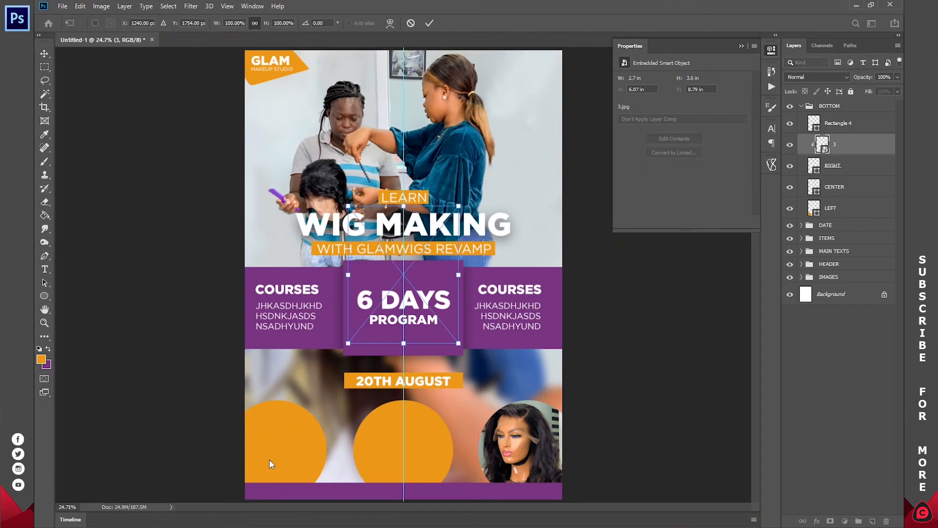
pyautogui.moveTo(441, 264); pyautogui.dragTo(322, 432)
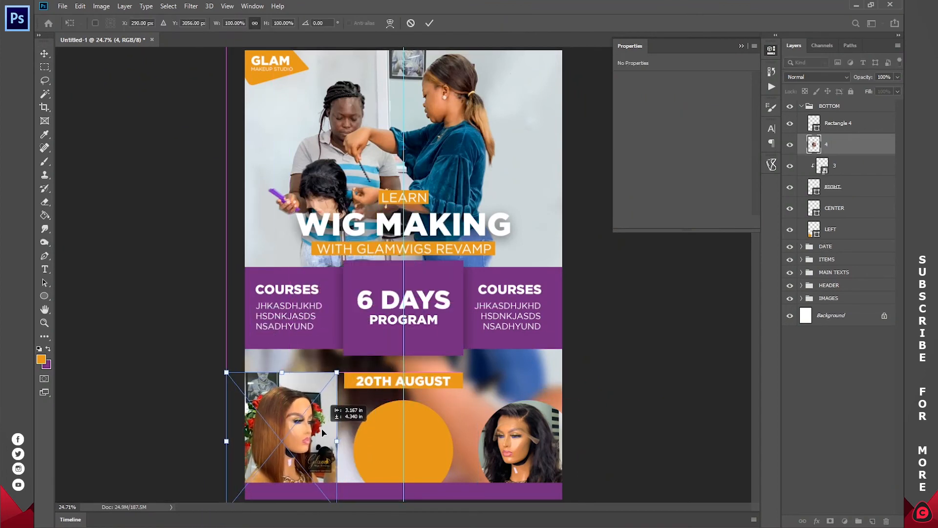
pyautogui.click(429, 23)
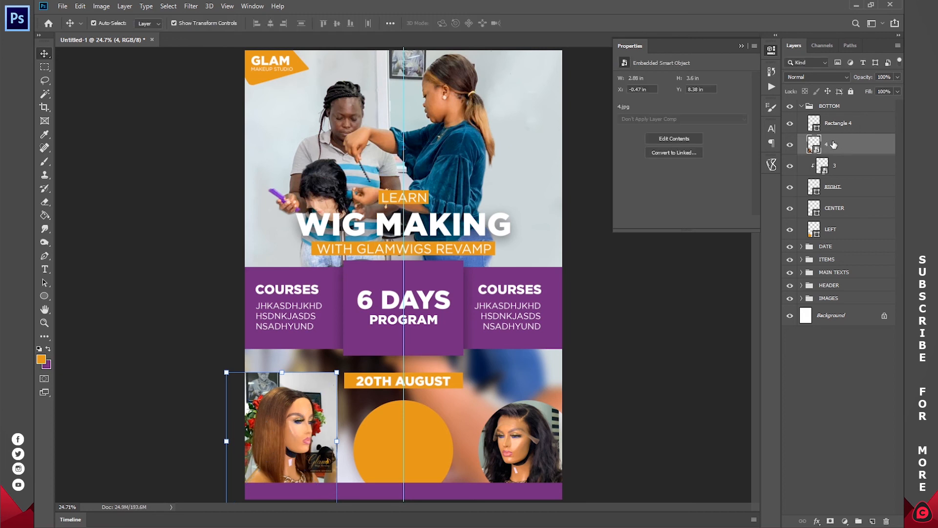
pyautogui.moveTo(848, 148); pyautogui.dragTo(847, 221)
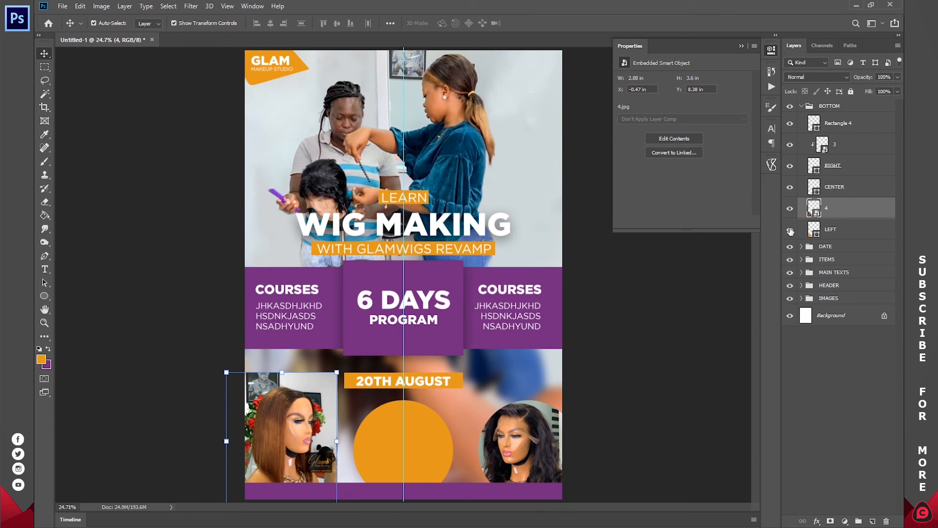
# Step: Clip wig image 4 to the LEFT circle and shift the photo so the wig sits inside it
pyautogui.rightClick(836, 214)
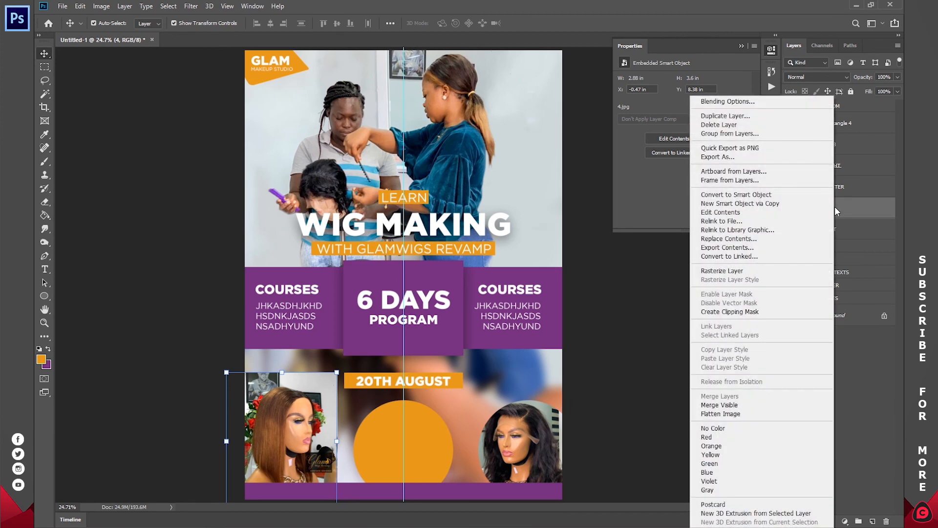
pyautogui.click(743, 313)
pyautogui.moveTo(297, 430); pyautogui.dragTo(288, 445)
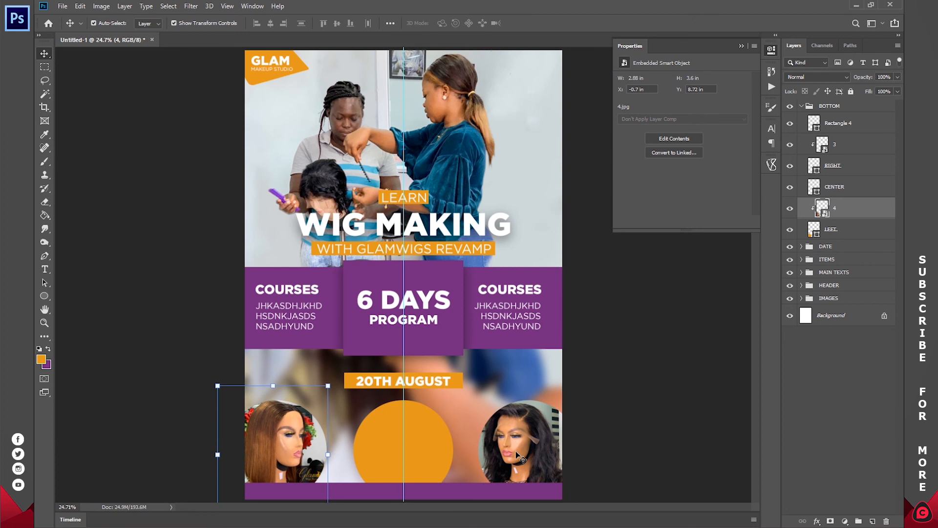
# Step: Scale wig image 4 down to about 87.4% and reposition it so it still fills the left circle
pyautogui.moveTo(273, 386); pyautogui.dragTo(273, 401)
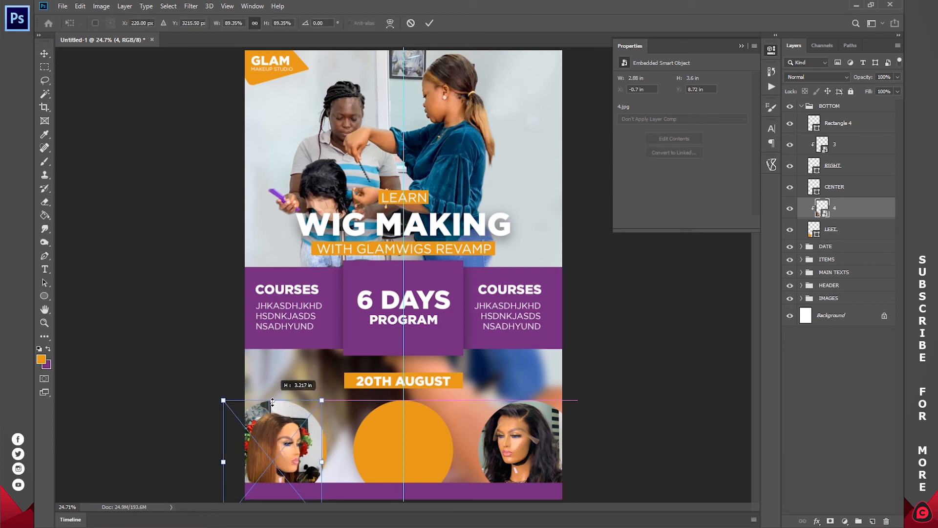
pyautogui.moveTo(302, 455); pyautogui.dragTo(308, 442)
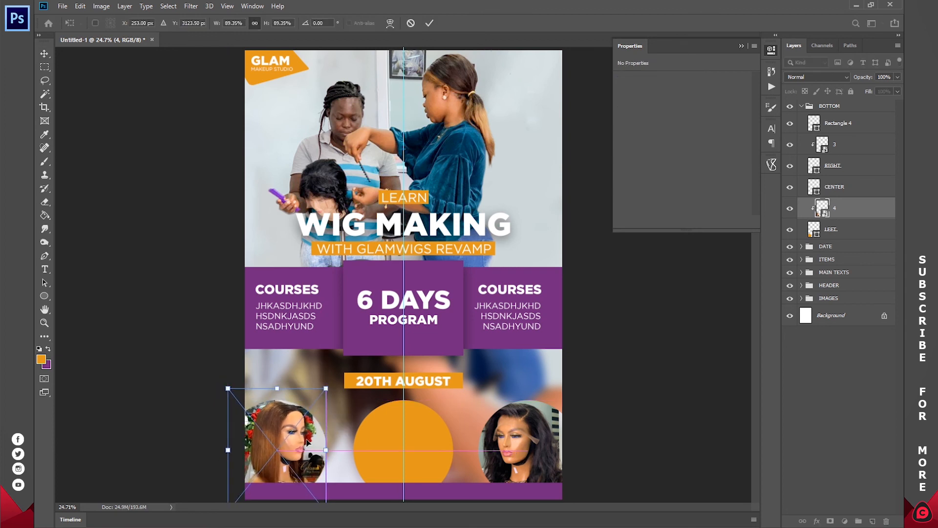
pyautogui.moveTo(280, 388); pyautogui.dragTo(229, 387)
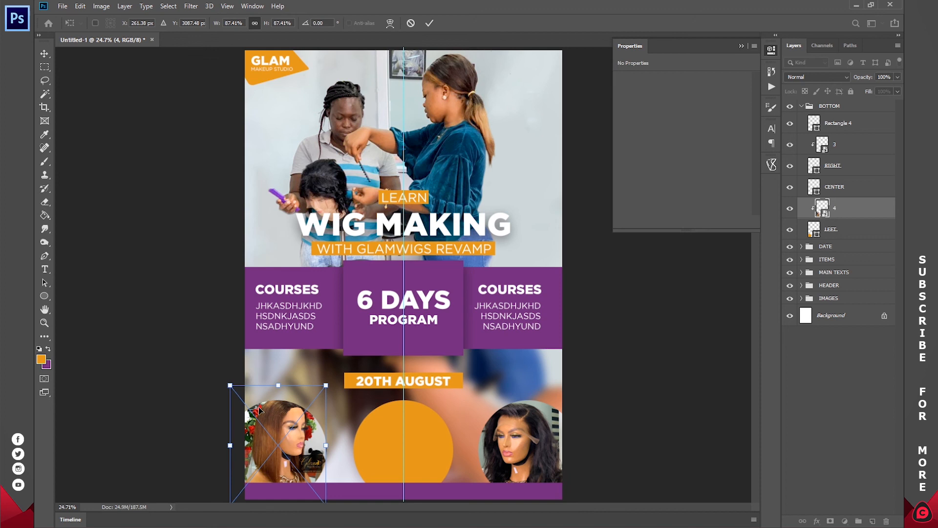
pyautogui.press('Return')
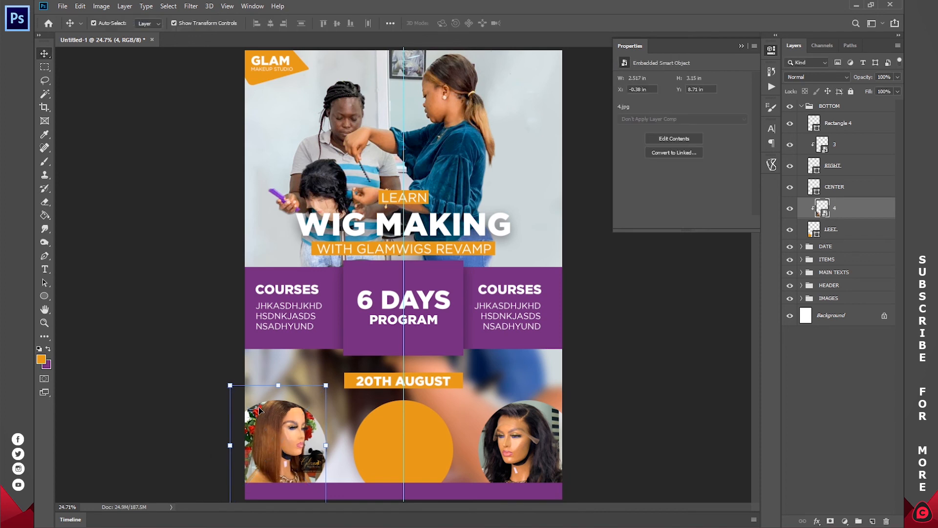
# Step: Place wig image 2 from New folder over the middle circle and move its layer directly above CENTER
pyautogui.click(139, 496)
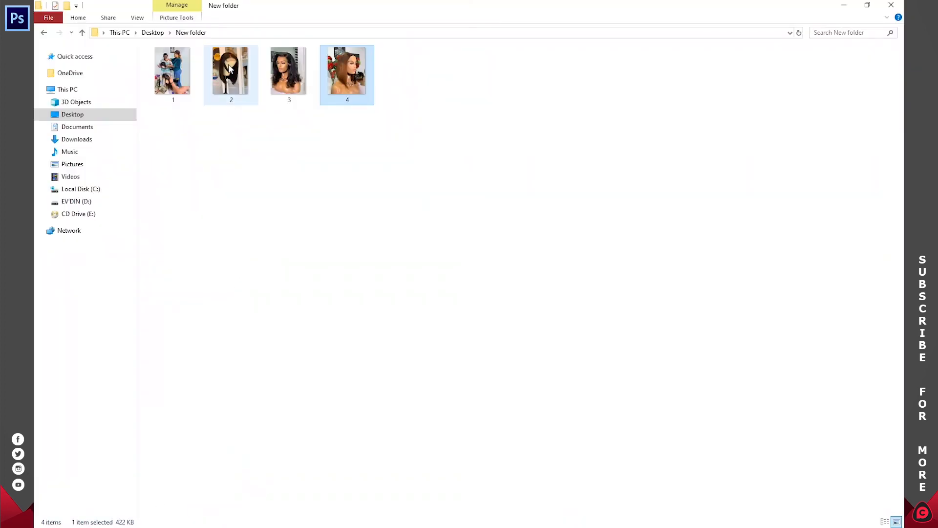
pyautogui.moveTo(229, 78); pyautogui.dragTo(402, 434)
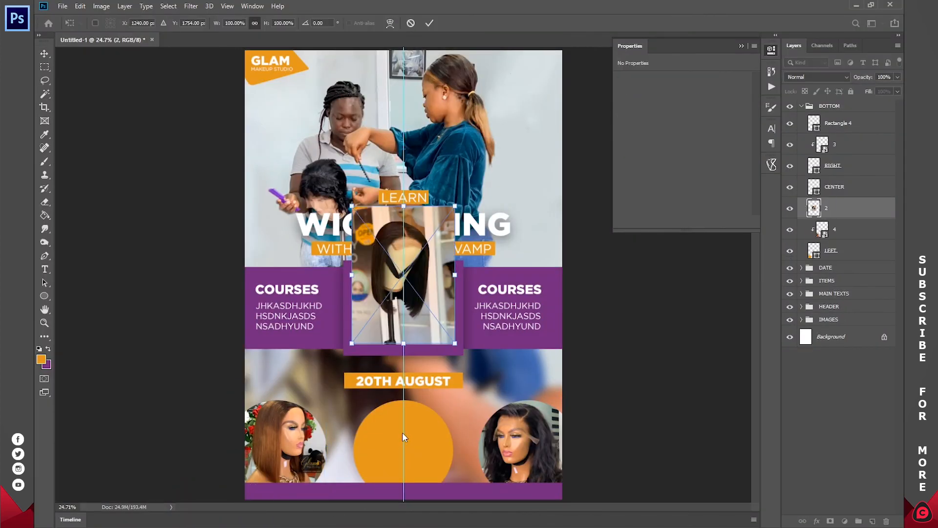
pyautogui.moveTo(410, 262); pyautogui.dragTo(412, 457)
pyautogui.click(429, 26)
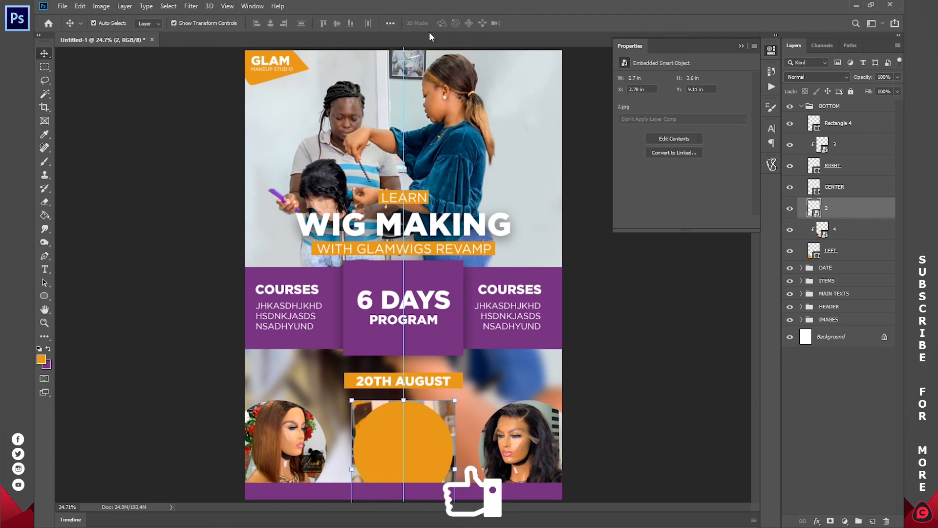
pyautogui.moveTo(831, 209); pyautogui.dragTo(838, 178)
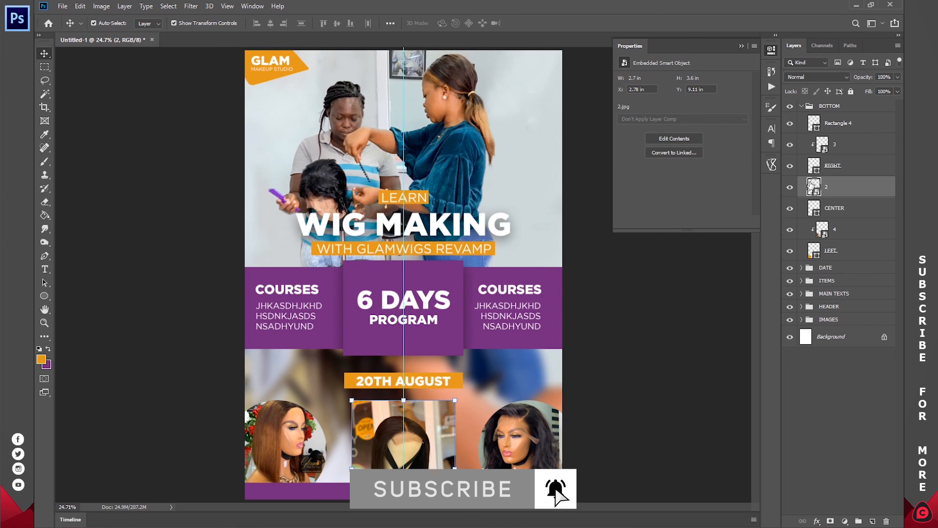
# Step: Clip wig image 2 to the CENTER circle with a clipping mask and deselect the layer
pyautogui.rightClick(839, 190)
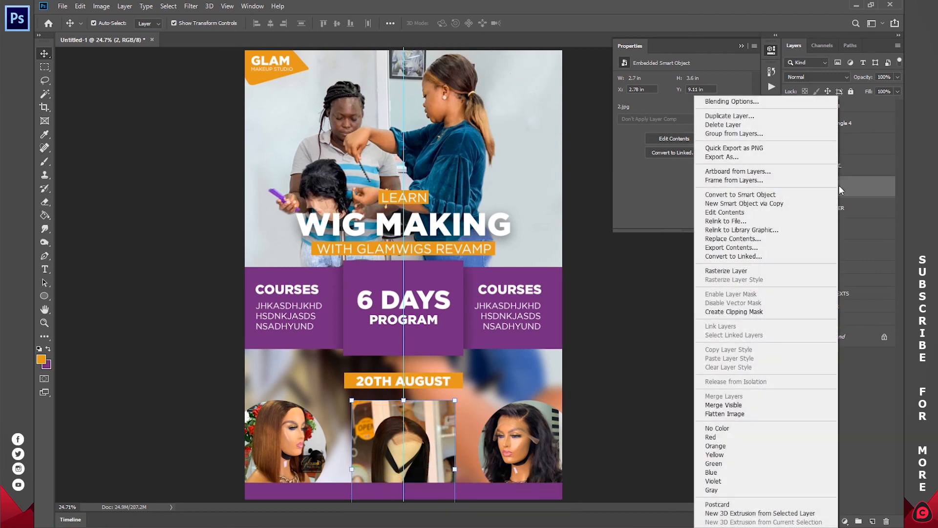
pyautogui.click(747, 313)
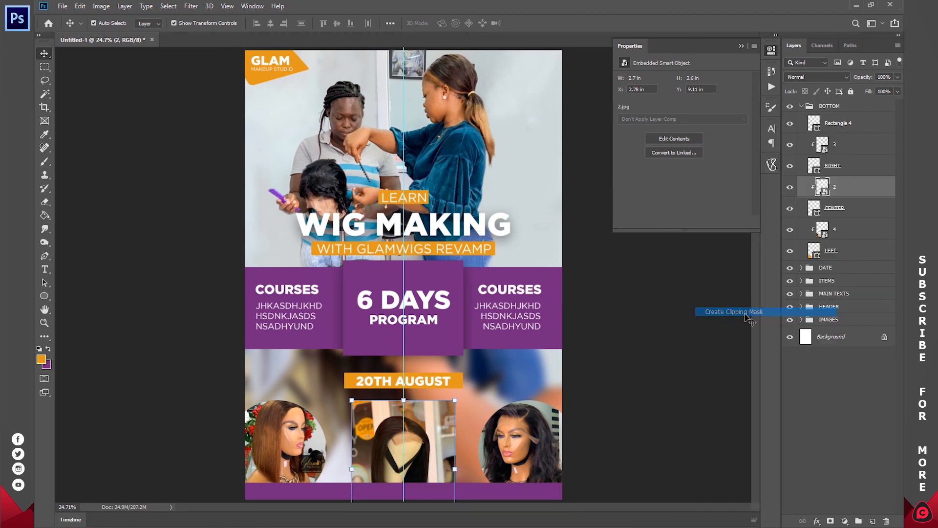
pyautogui.click(814, 415)
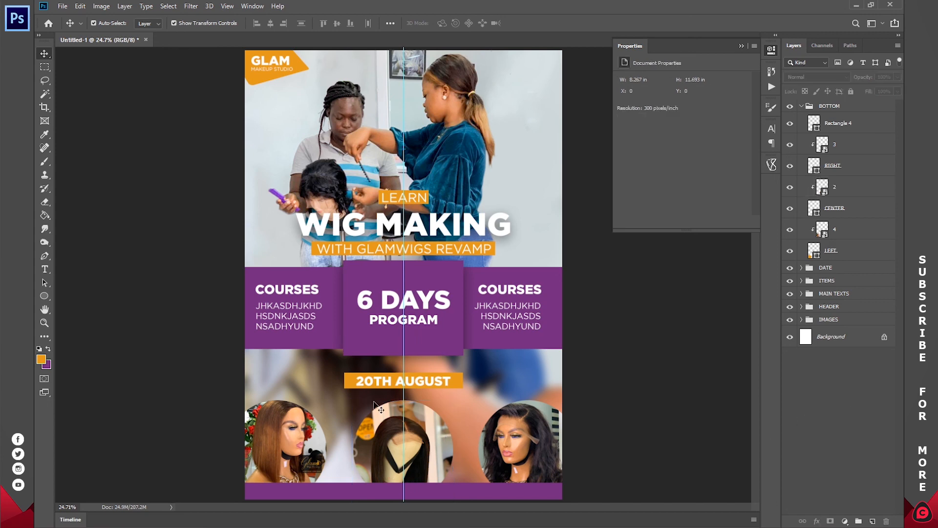
# Step: Add a centred white text line on the purple bottom strip reading CONTACT US ON, followed by the contact phone number
pyautogui.press('z')
pyautogui.moveTo(403, 489); pyautogui.dragTo(441, 481)
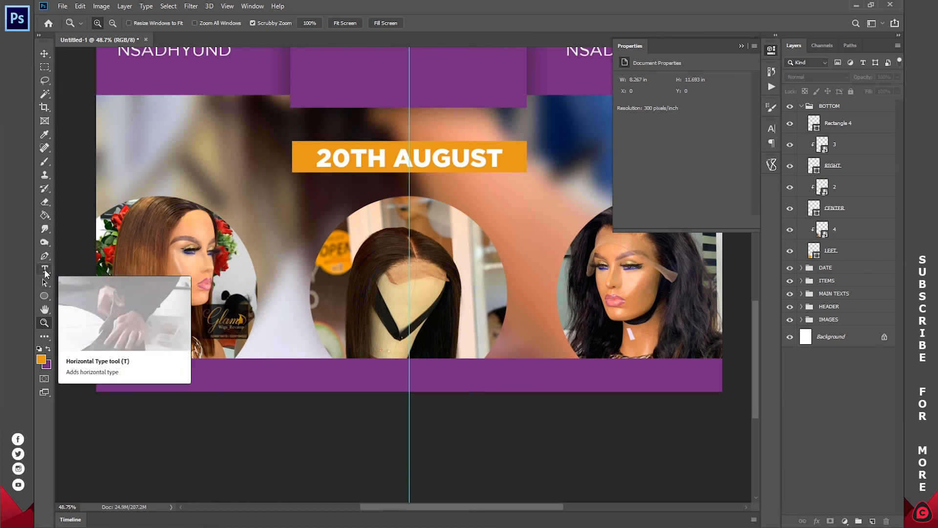
pyautogui.click(45, 270)
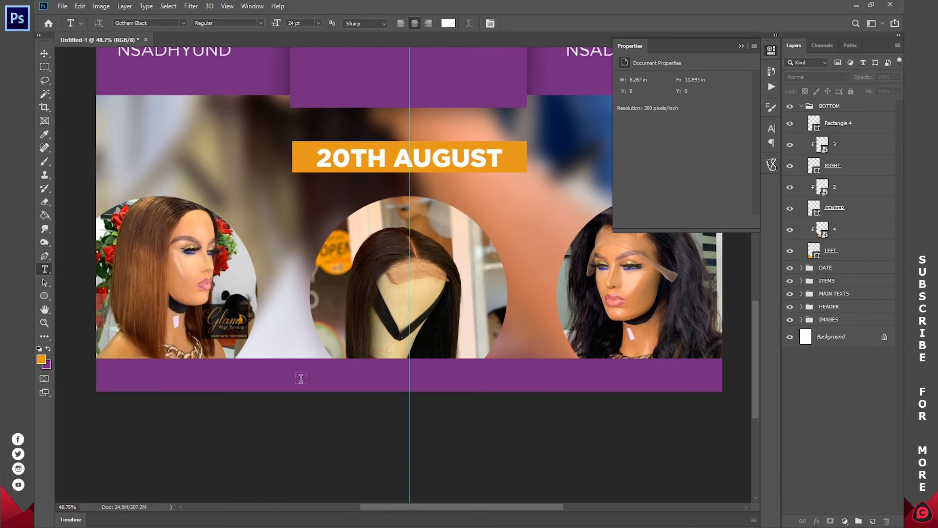
pyautogui.click(408, 384)
pyautogui.write('CONTACT US')
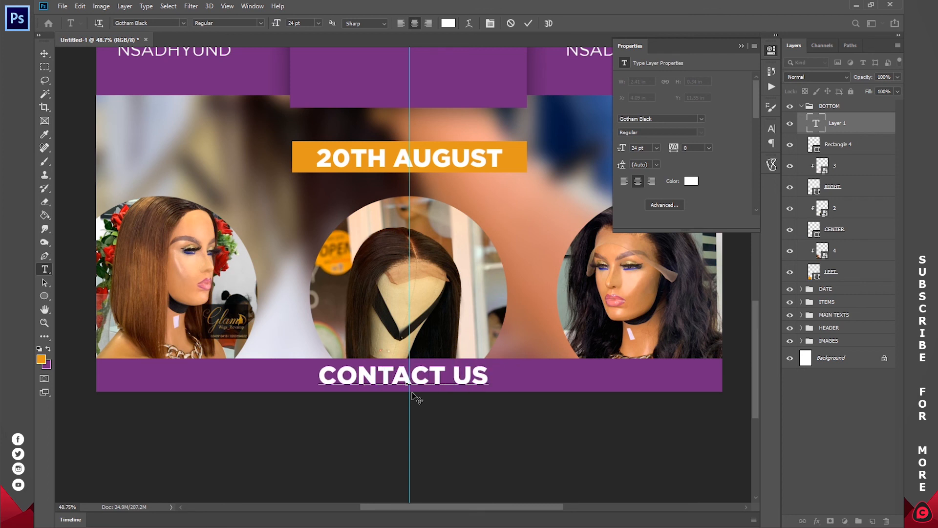
pyautogui.write(' ON,')
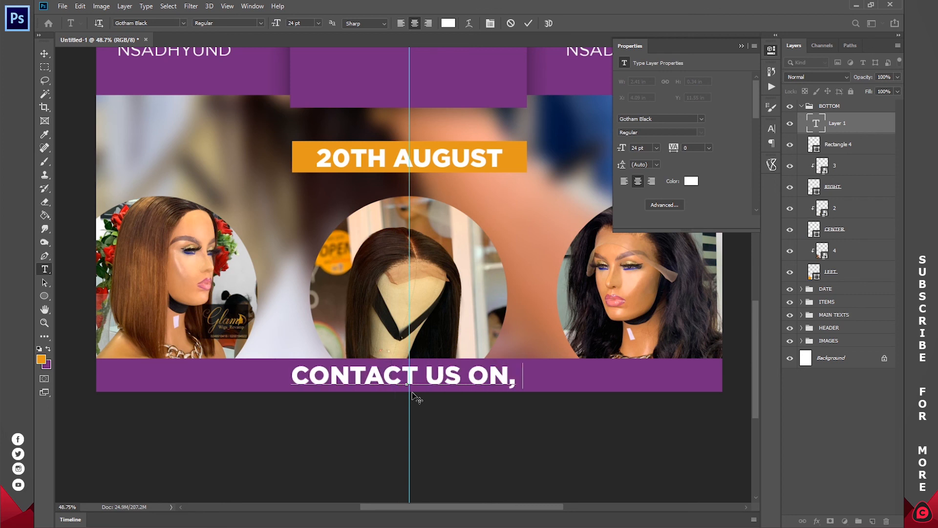
pyautogui.write(' 0123 4')
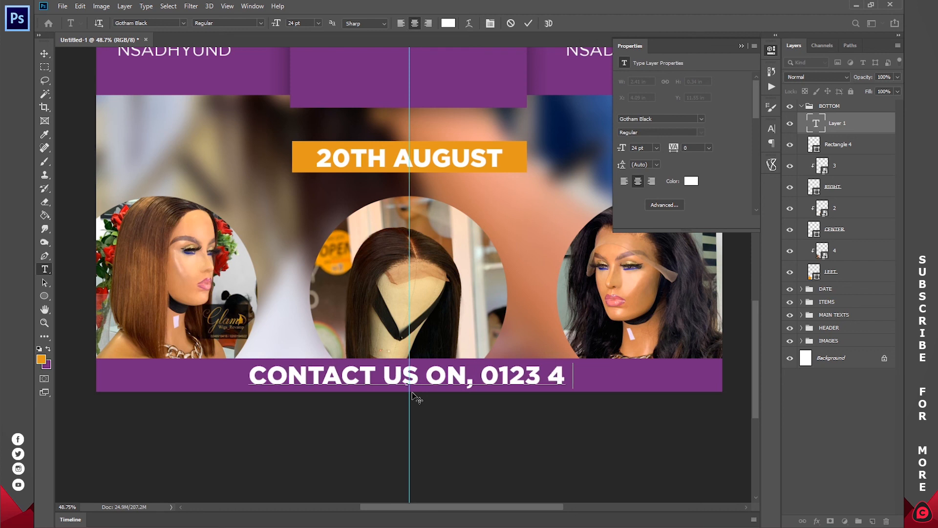
pyautogui.write('56 789')
pyautogui.hotkey('ctrl', 'Return')
# Step: Collapse the BOTTOM layer group and fit the whole flyer in view
pyautogui.press('z')
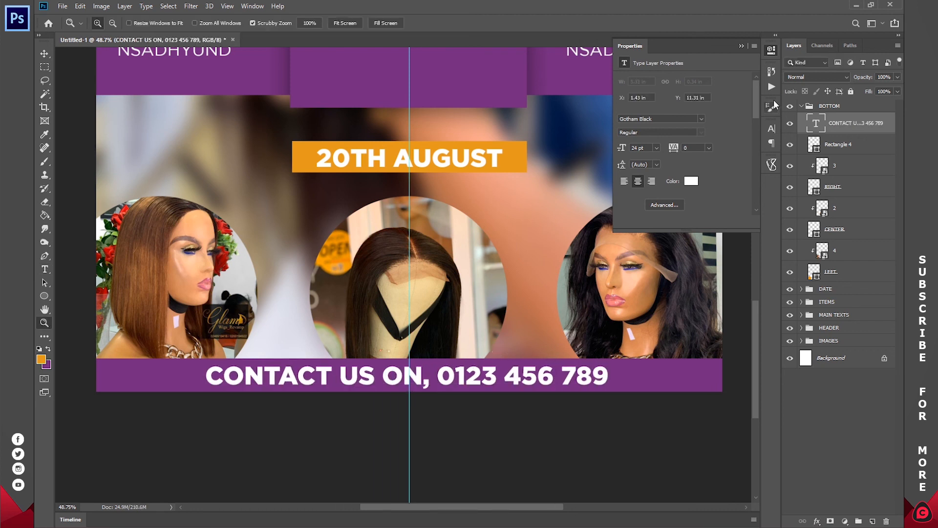
pyautogui.click(771, 51)
pyautogui.click(802, 108)
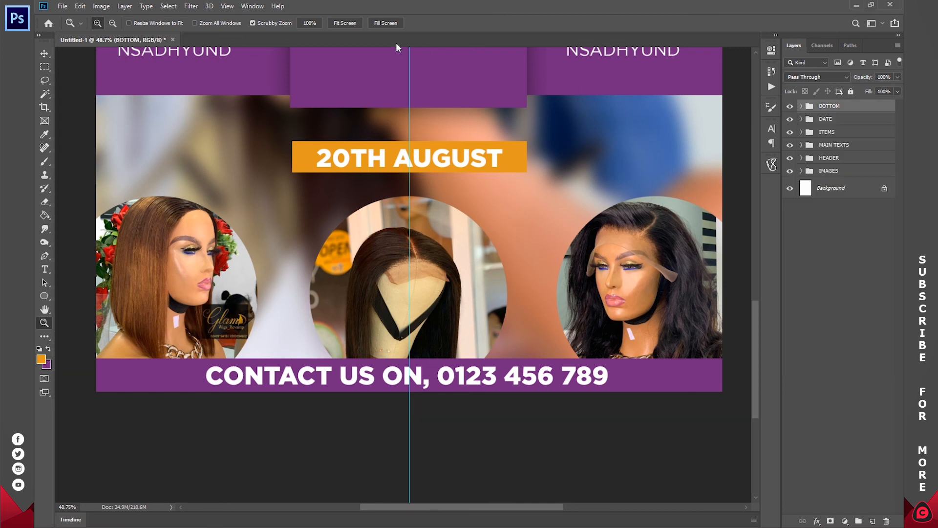
pyautogui.click(356, 23)
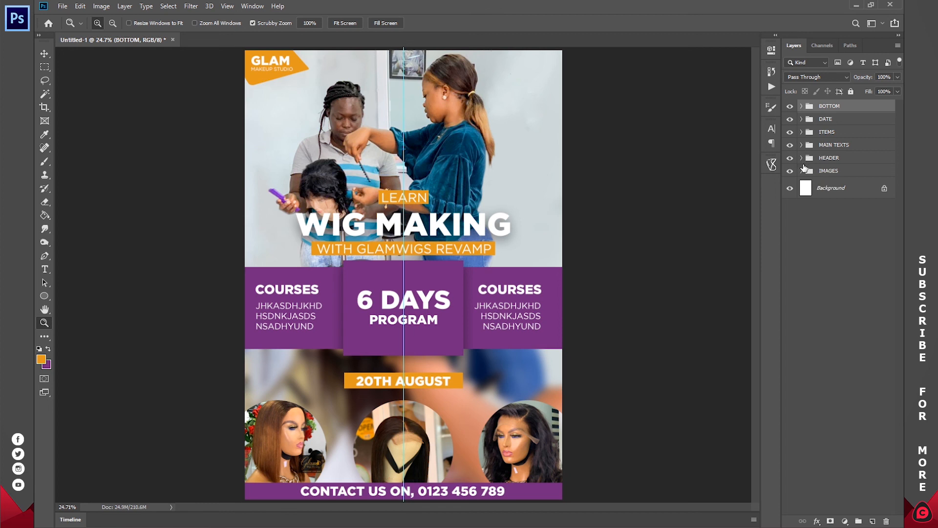
# Step: Expand the IMAGES group and duplicate its Rectangle 1 layer
pyautogui.click(802, 171)
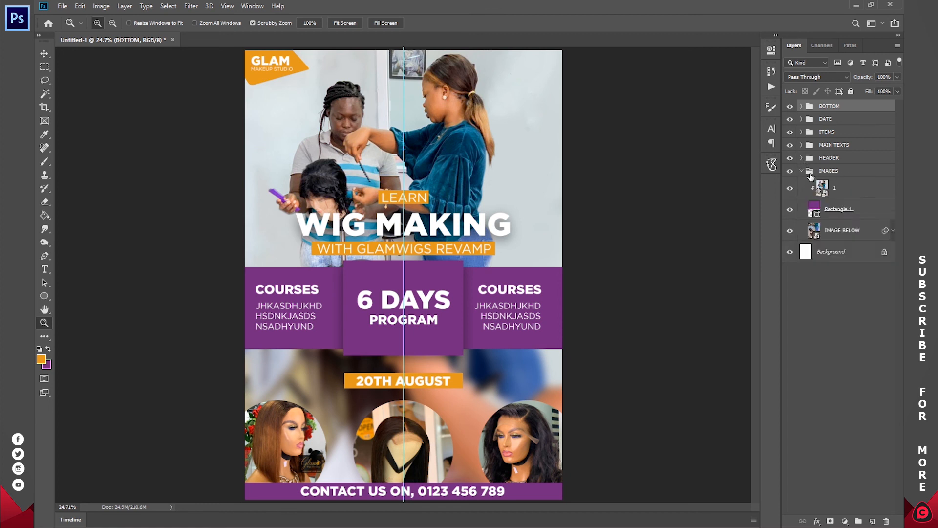
pyautogui.click(840, 211)
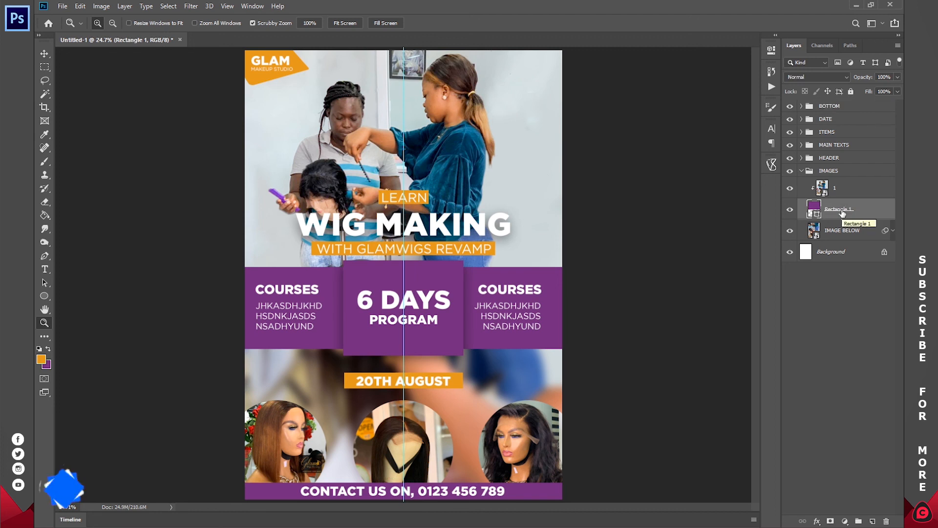
pyautogui.hotkey('ctrl', 'j')
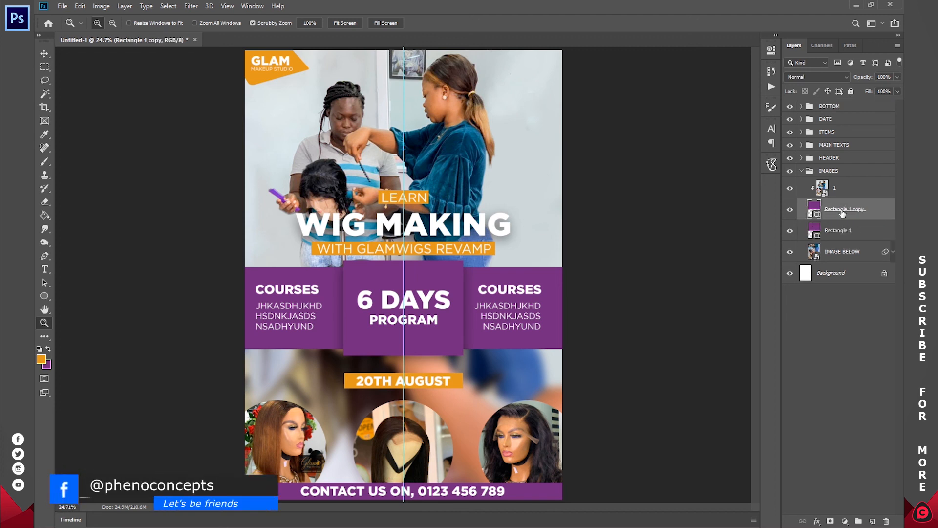
# Step: Transform the original Rectangle 1 so it covers the flyer's lower half, from the main photo's lower edge to the page bottom
pyautogui.click(846, 236)
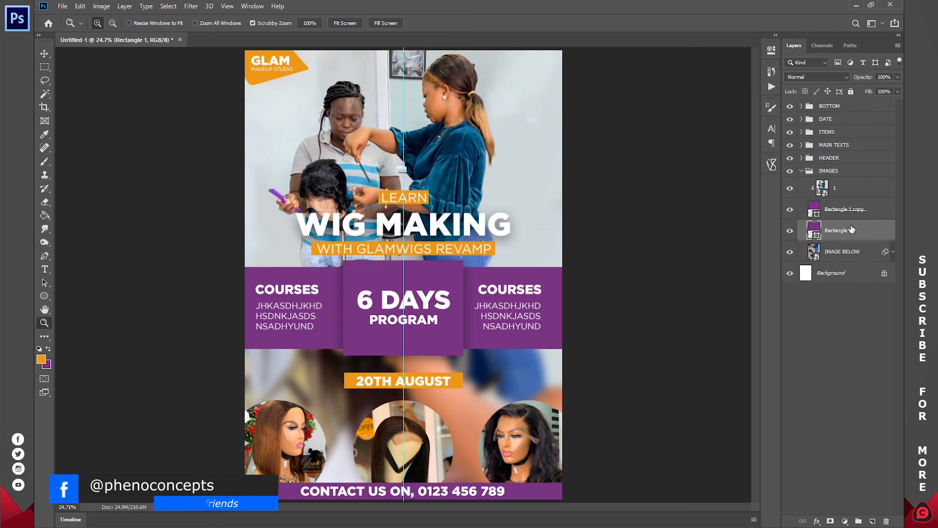
pyautogui.click(44, 54)
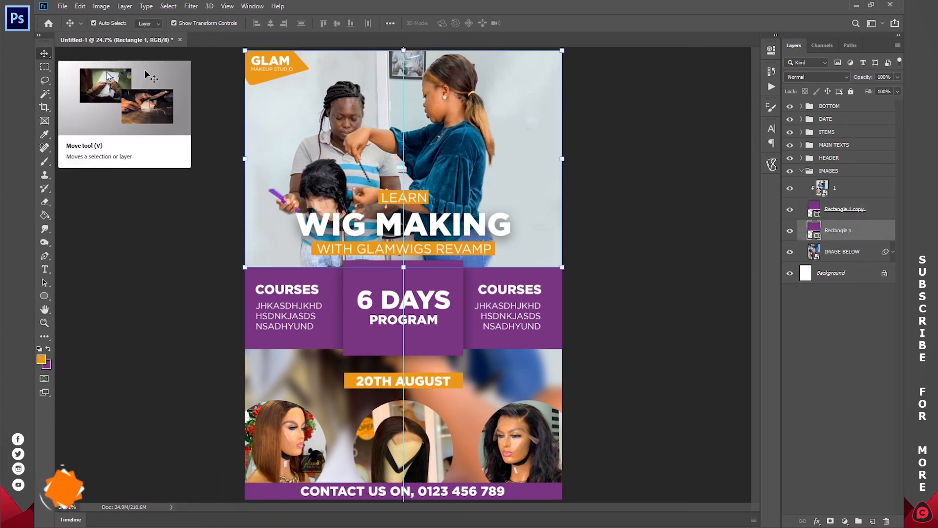
pyautogui.moveTo(406, 51); pyautogui.dragTo(428, 499)
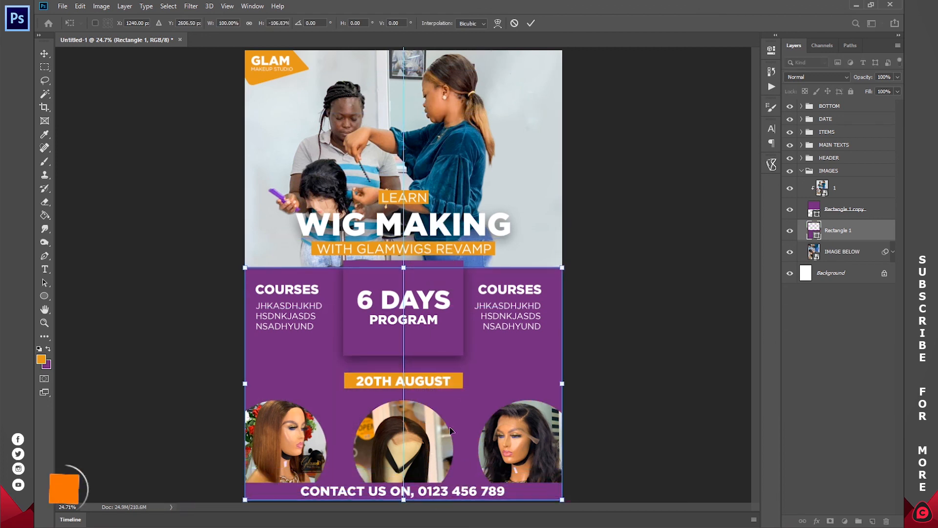
pyautogui.click(531, 23)
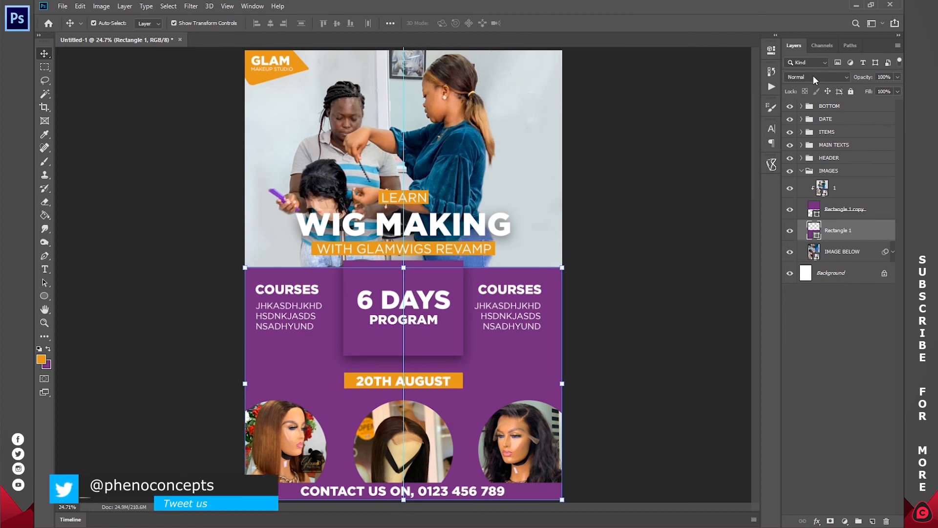
# Step: Try blend modes such as Hue and Difference on the original Rectangle 1 layer over the blurred background
pyautogui.click(815, 75)
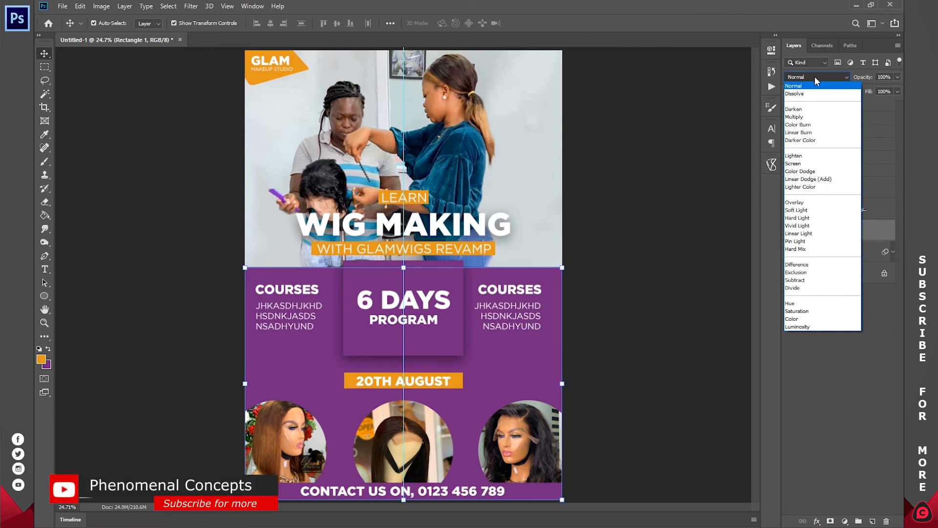
pyautogui.click(801, 321)
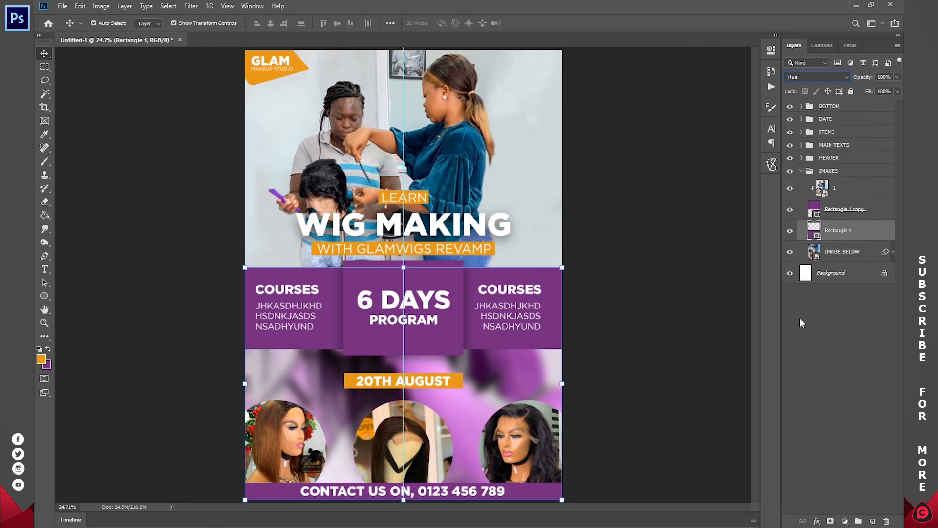
pyautogui.press('Up')
pyautogui.press('Up')
pyautogui.press('Up')
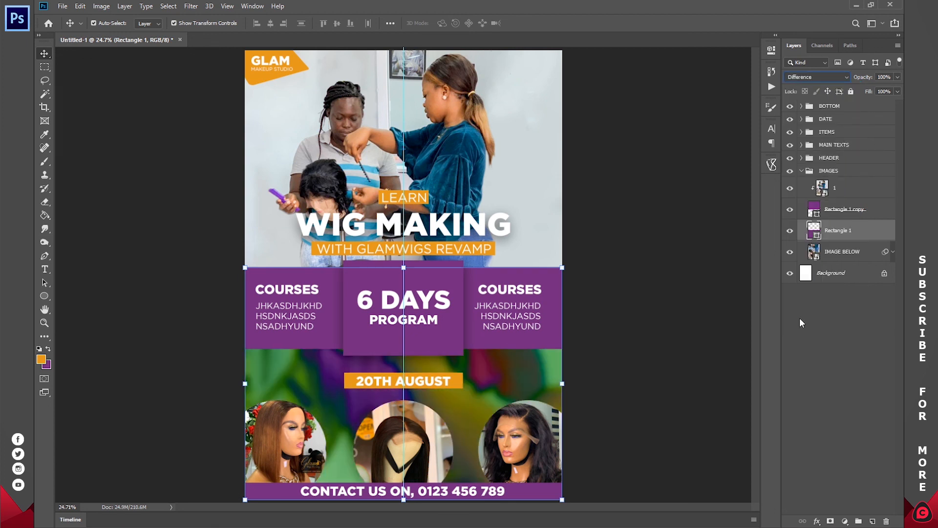
# Step: Set the original Rectangle 1 layer's blend mode to Soft Light and deselect the layer
pyautogui.click(813, 76)
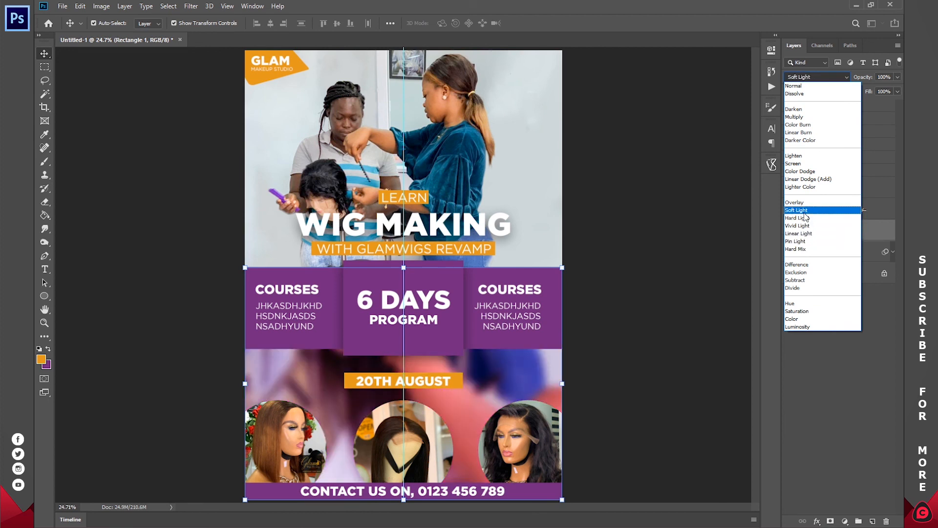
pyautogui.click(804, 214)
pyautogui.click(823, 348)
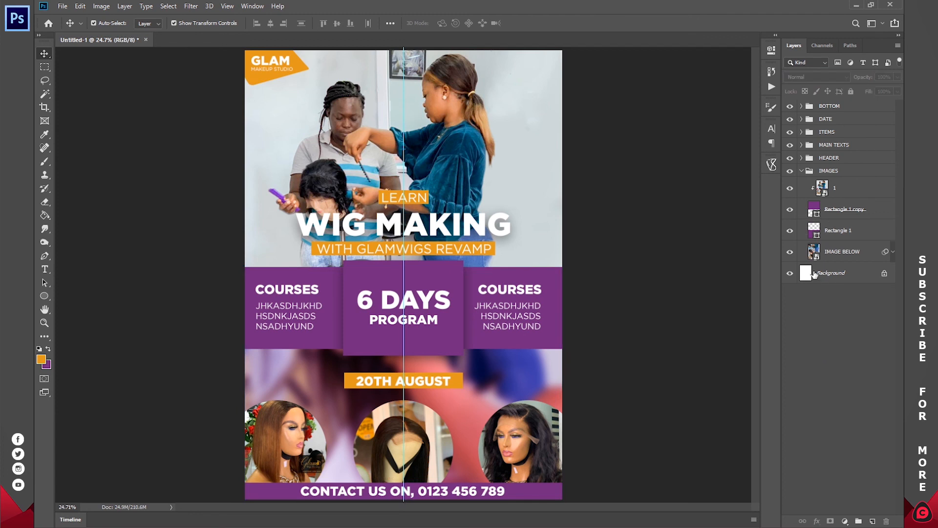